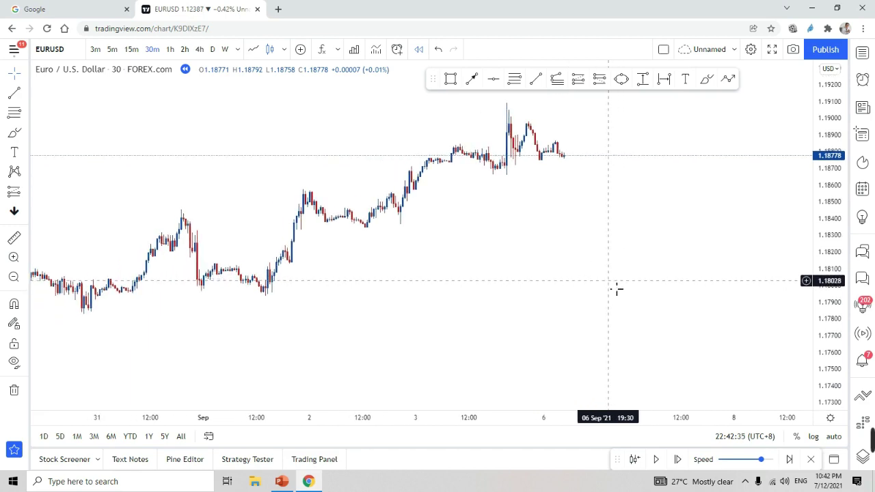
Draw a zigzag path through the main EURUSD swing lows and highs, from the 25 August low up to the 3 September peak
drag(576, 303, 644, 288)
scroll(635, 294, down, 3)
drag(830, 130, 829, 175)
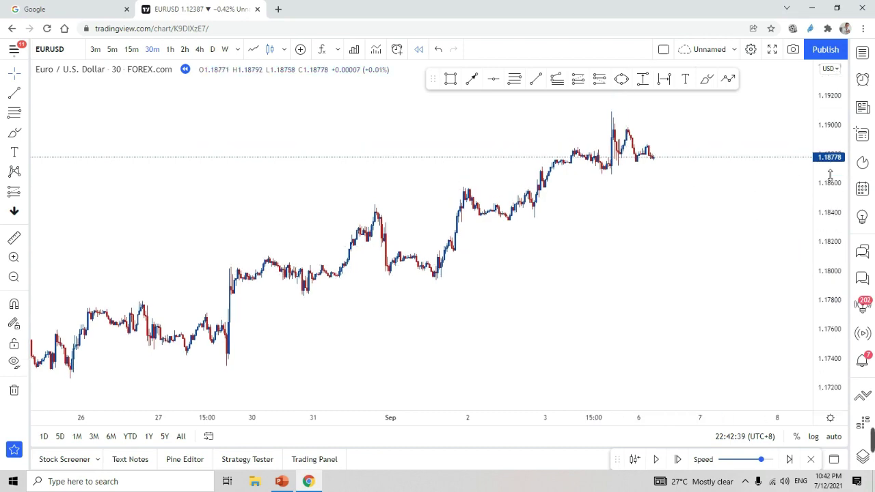
drag(704, 203, 654, 205)
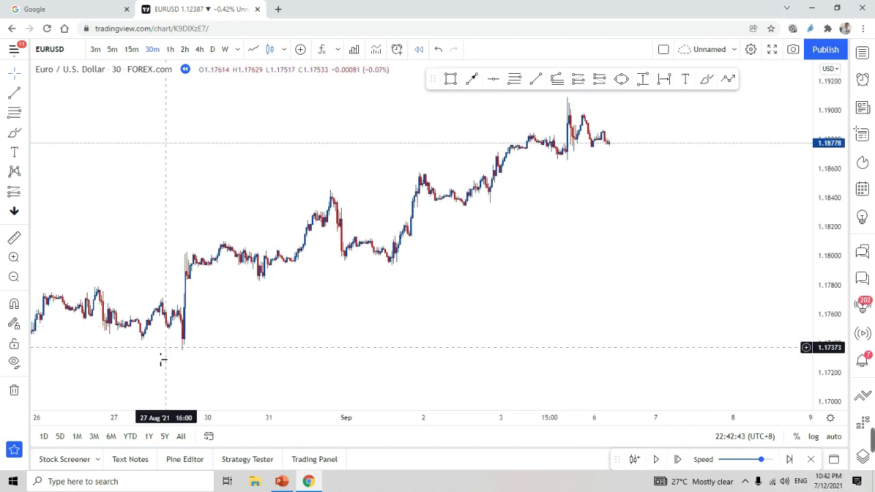
drag(206, 327, 237, 319)
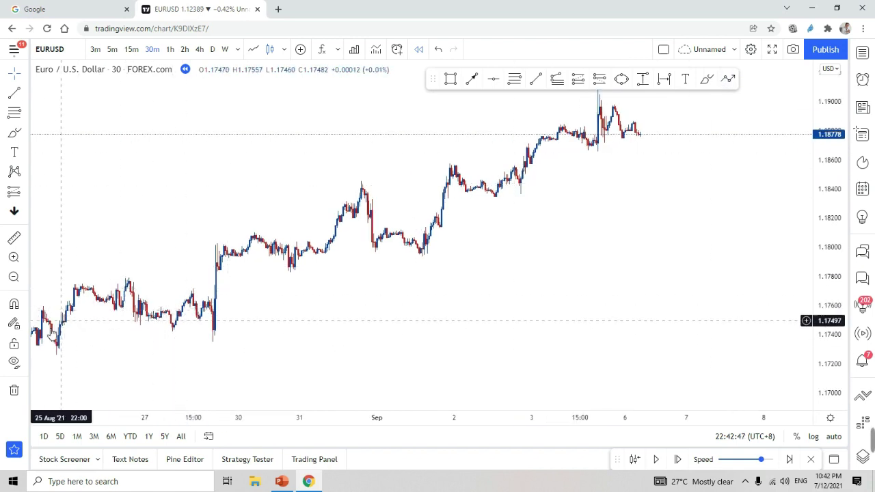
click(63, 357)
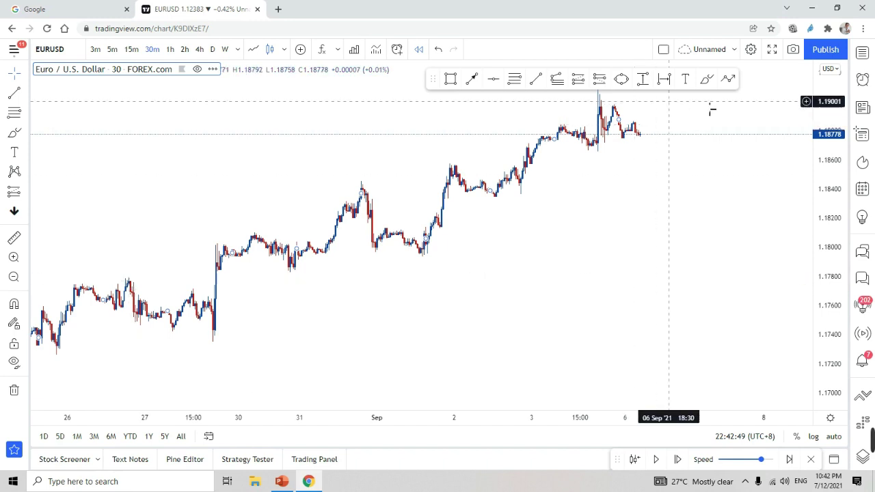
click(729, 79)
click(54, 354)
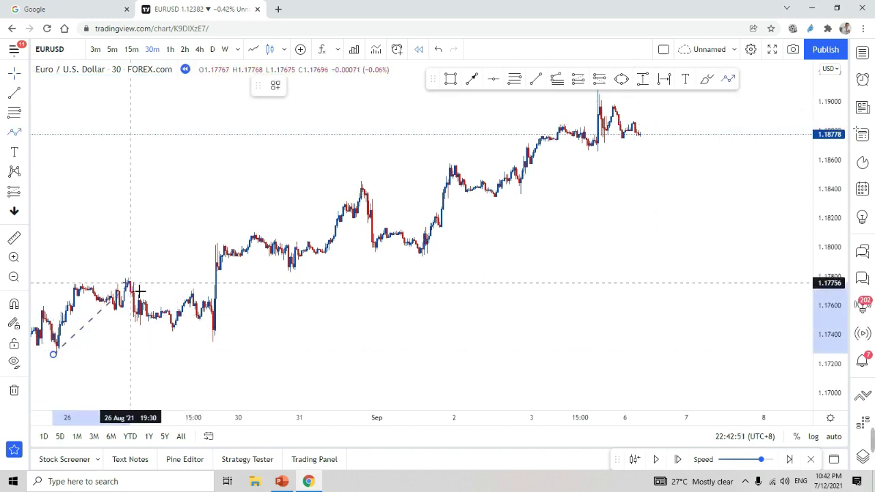
click(137, 287)
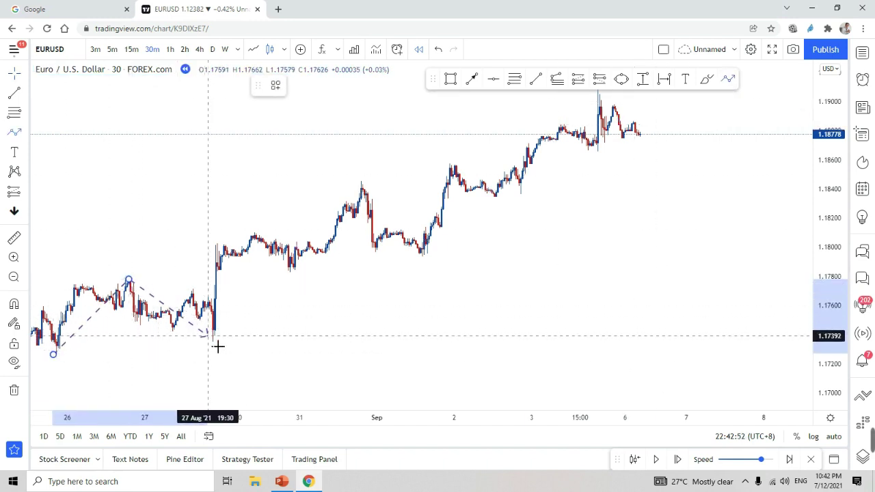
click(365, 184)
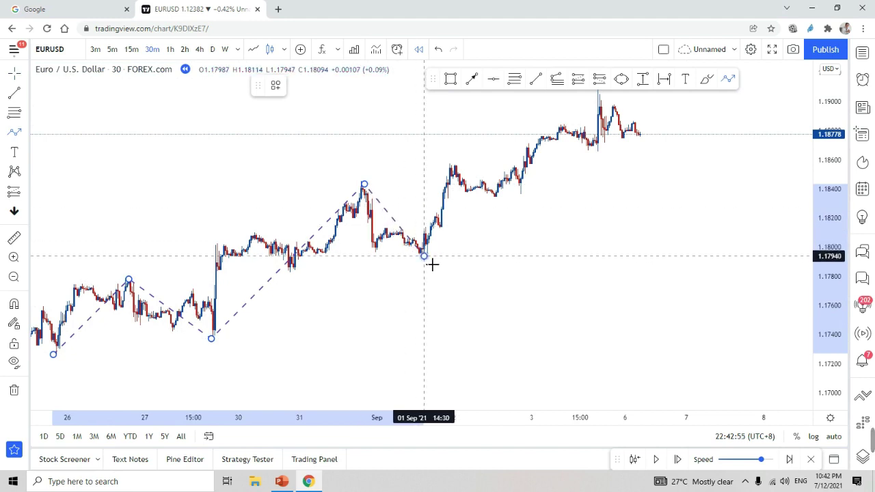
click(464, 171)
click(524, 199)
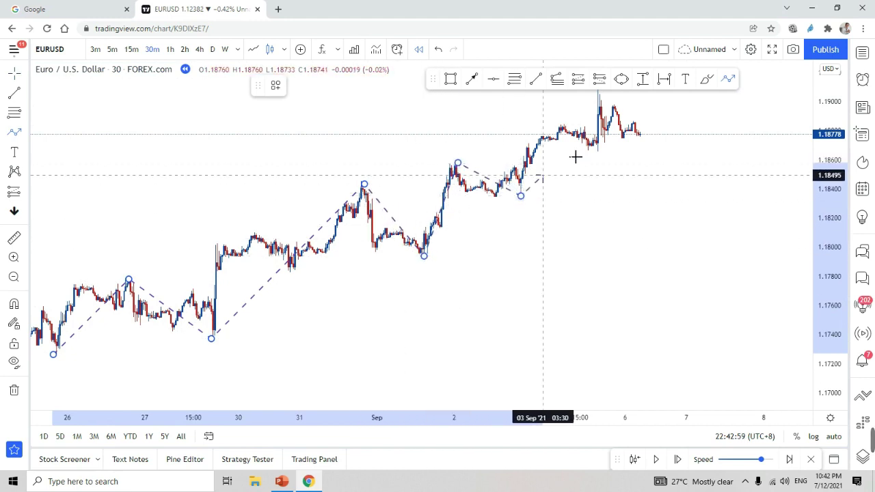
click(632, 108)
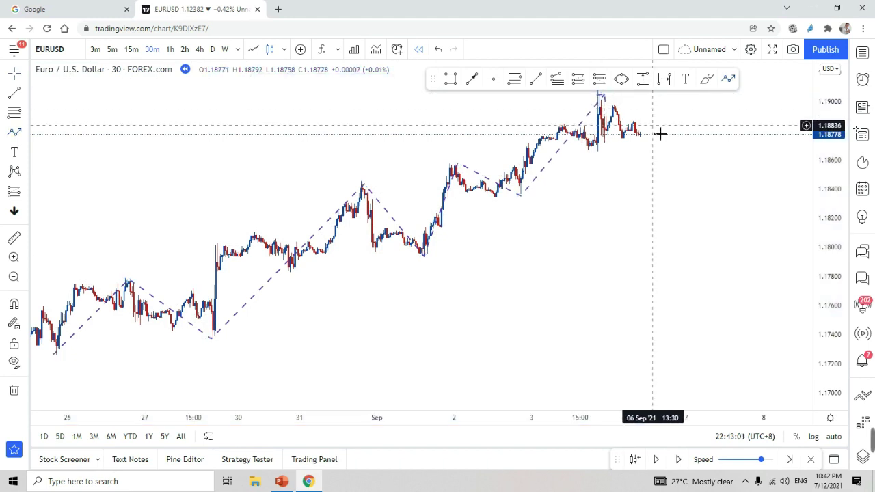
Align the path's final point with the tip of the 3 September peak at about 1.1910
drag(661, 135, 640, 154)
drag(586, 114, 581, 111)
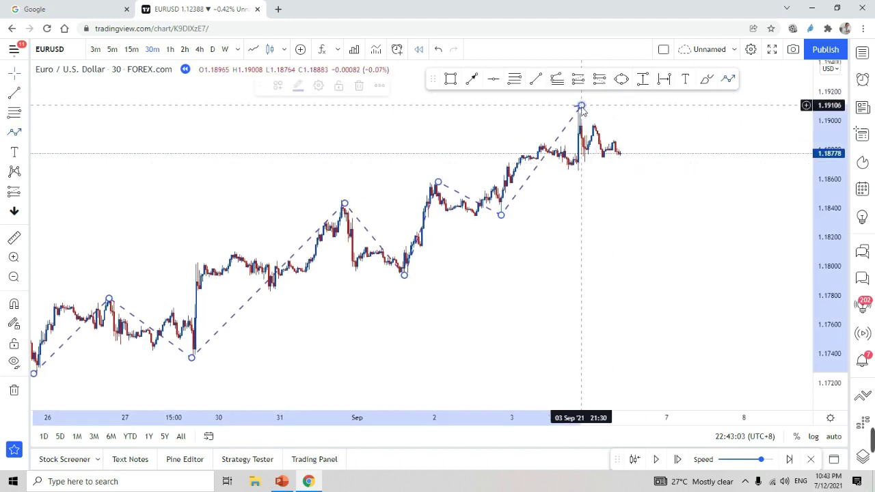
click(620, 124)
Move the path's endpoint back to the 3 September swing high near 1.1883, and draw a second path down to the low and up to the peak
scroll(586, 166, up, 3)
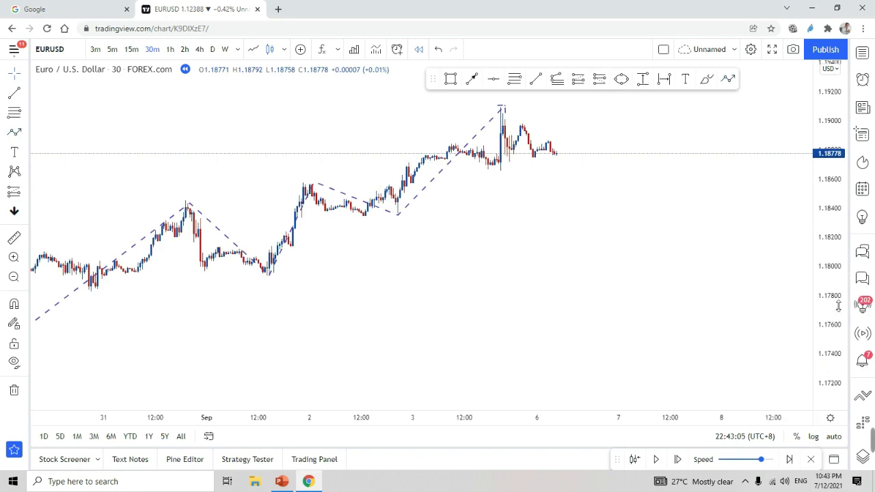
drag(838, 307, 836, 123)
drag(651, 238, 588, 354)
scroll(552, 208, up, 4)
drag(526, 245, 514, 278)
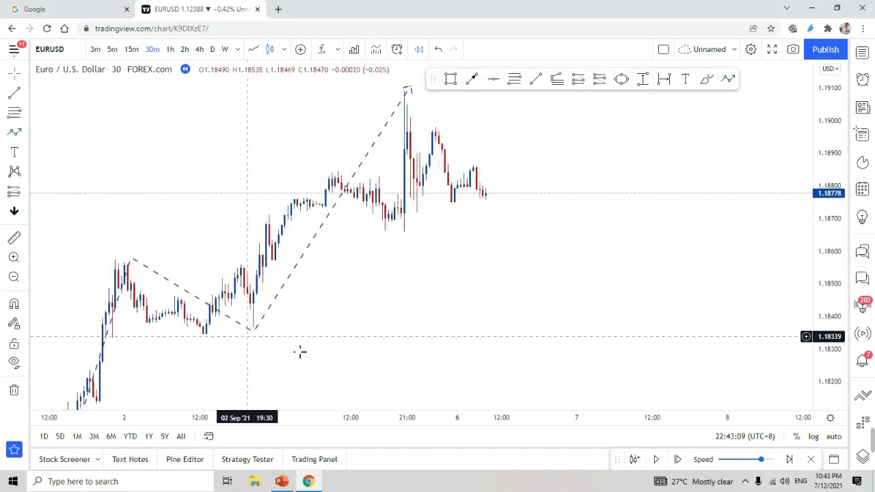
drag(300, 352, 520, 265)
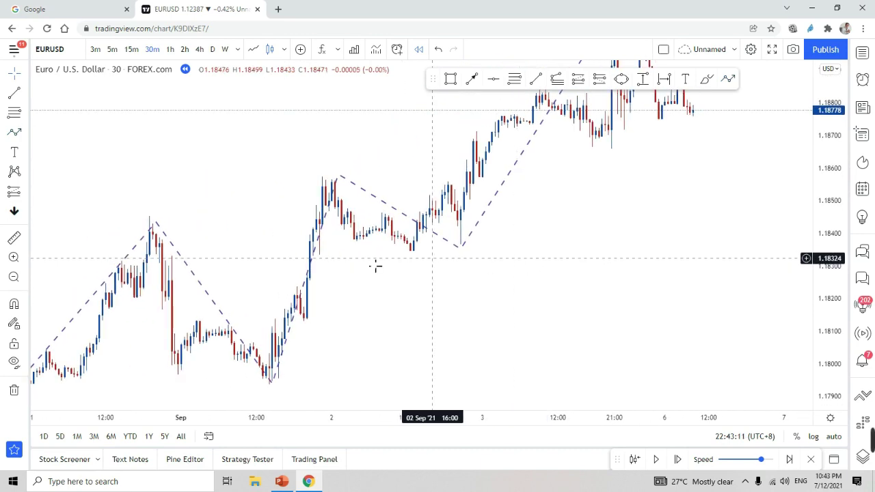
drag(553, 173, 404, 288)
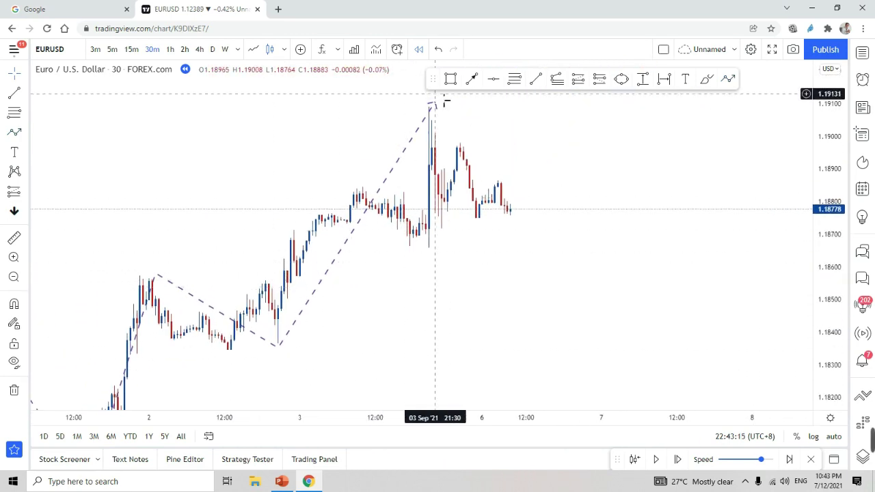
mouse_move(434, 105)
mouse_down()
mouse_move(356, 192)
mouse_move(362, 190)
mouse_up()
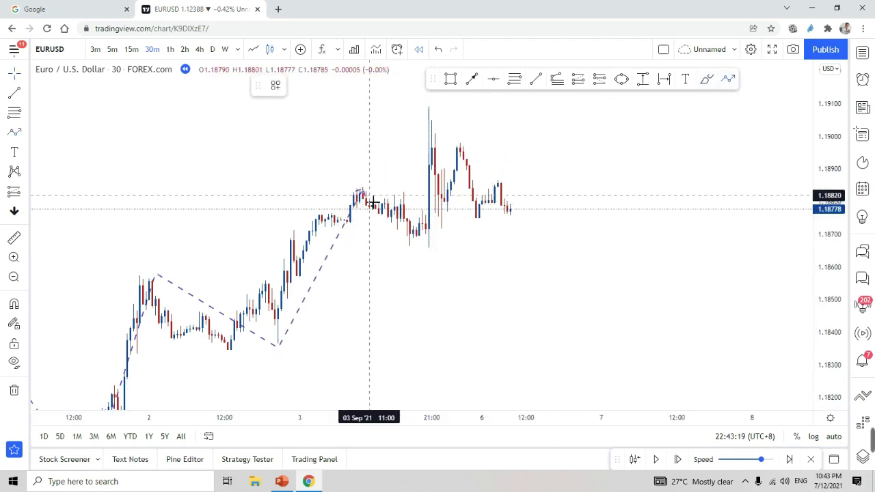
click(436, 254)
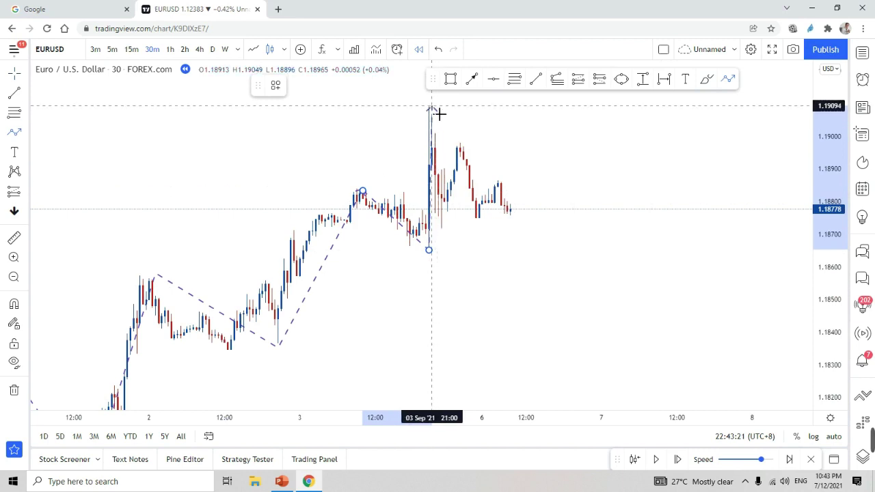
click(431, 107)
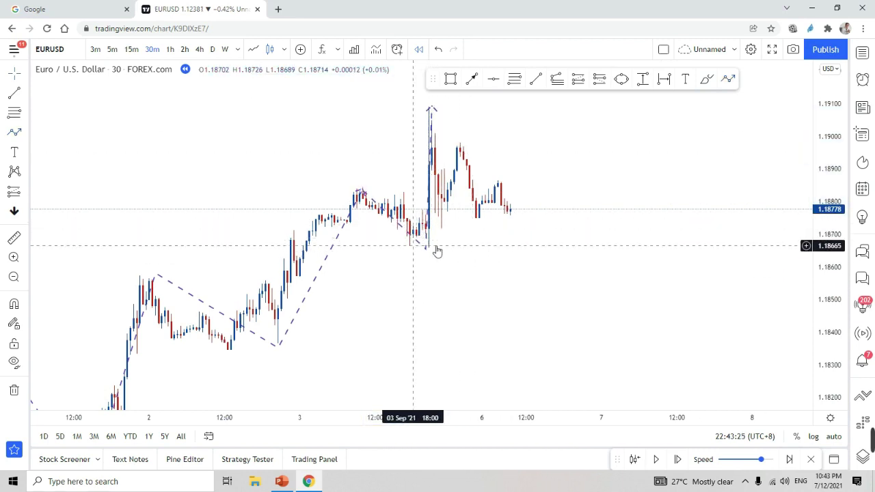
Play the bar replay until price breaks below the 3 September swing low, and pause it
drag(510, 294, 491, 304)
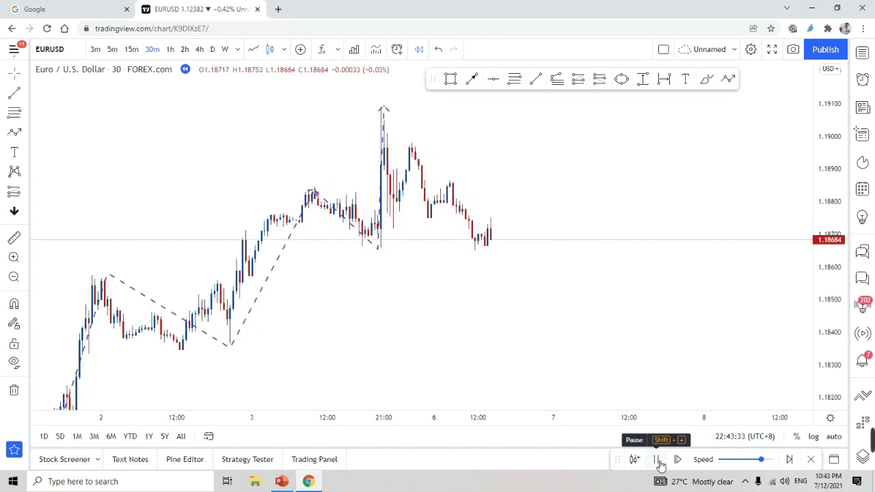
click(658, 459)
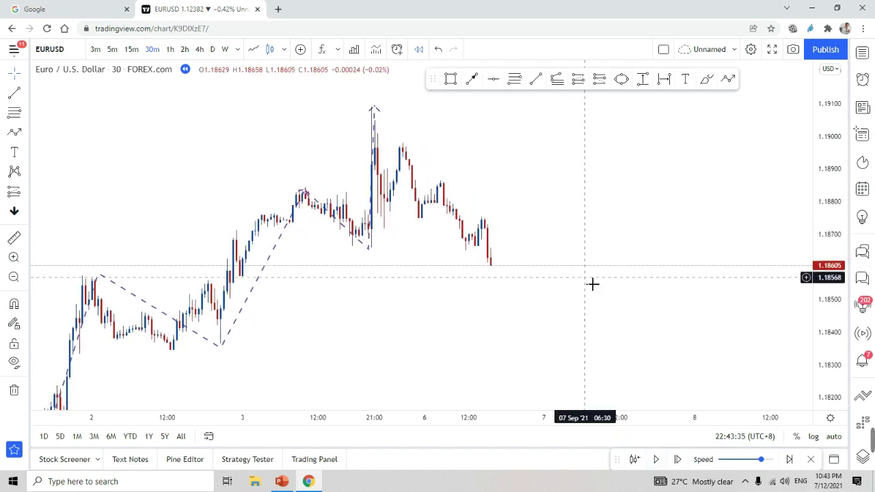
Delete both zigzag paths from the chart
scroll(378, 240, up, 2)
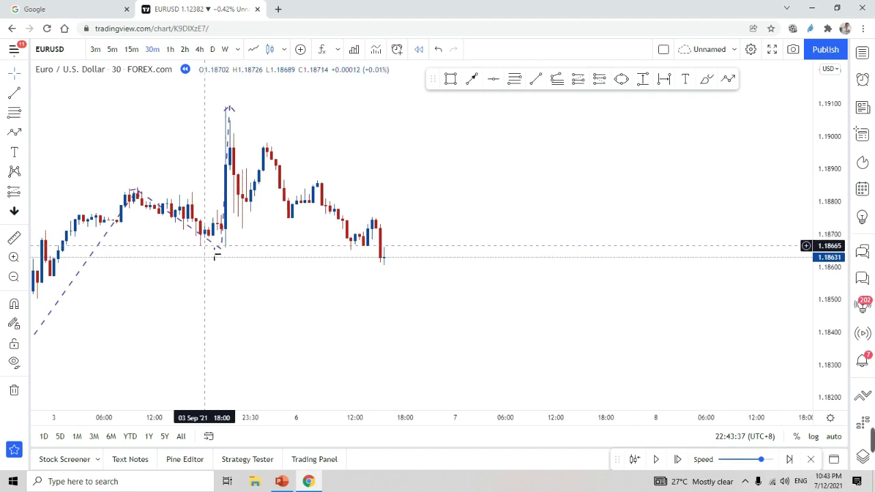
click(217, 248)
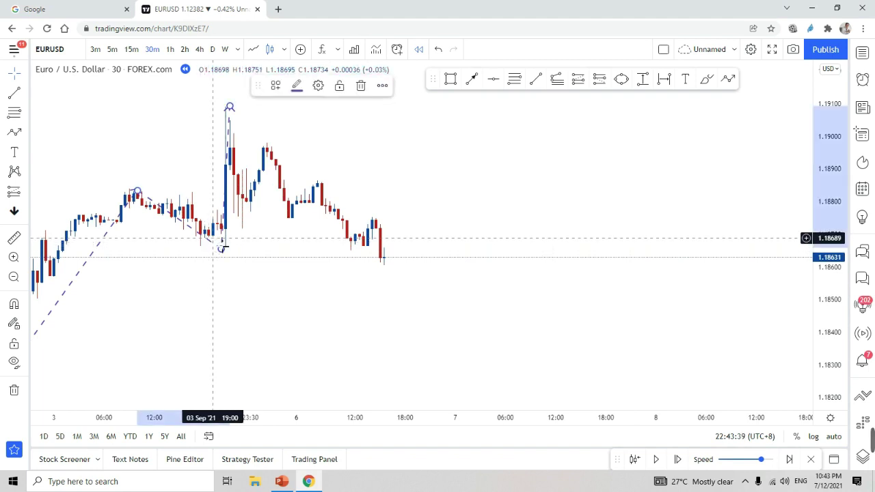
key(Delete)
click(108, 234)
key(Delete)
Draw a thin rectangle along the 3 September swing lows near 1.1867, extending to the candle that breaks below on 6 September
drag(216, 237, 428, 201)
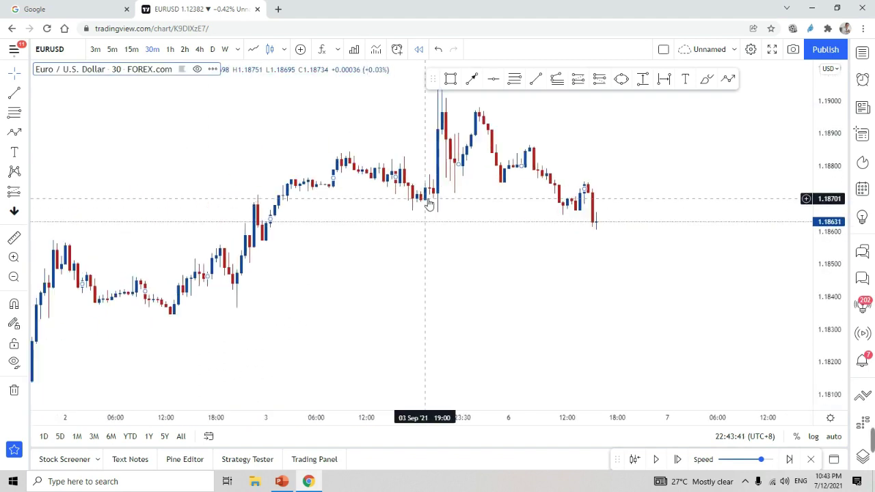
scroll(590, 244, down, 1)
scroll(748, 205, up, 3)
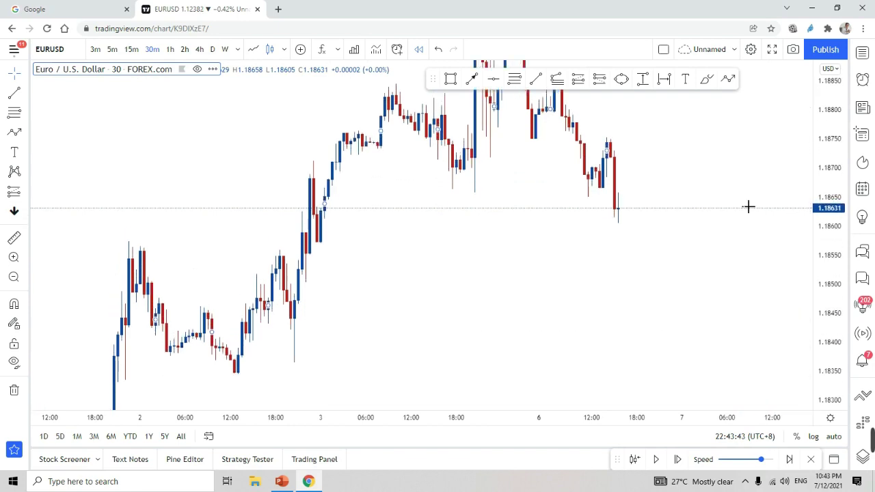
click(450, 79)
drag(281, 290, 522, 287)
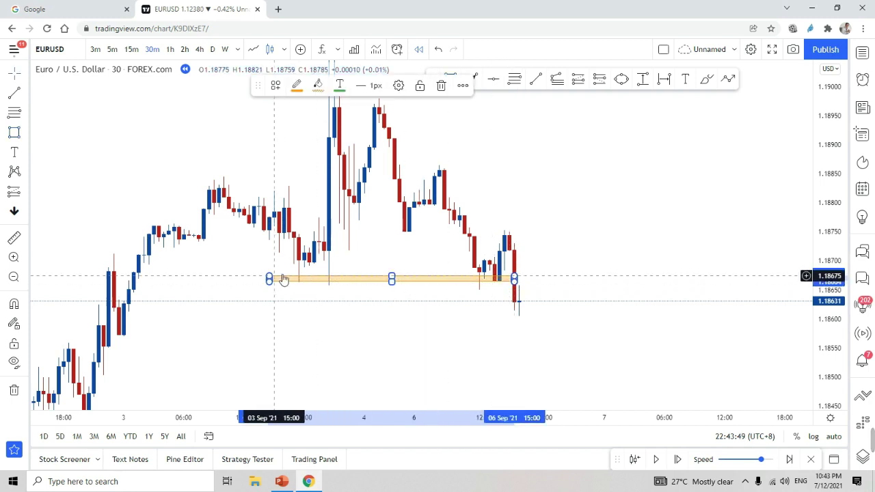
click(548, 246)
Draw a horizontal trend line at about 1.1884 along the swing high before the peak, and shift it slightly earlier in time
drag(548, 247, 562, 275)
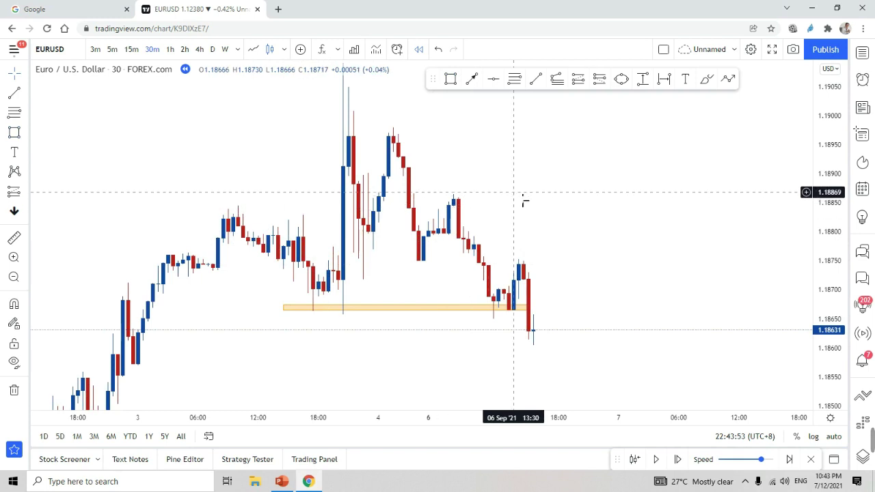
drag(583, 205, 609, 233)
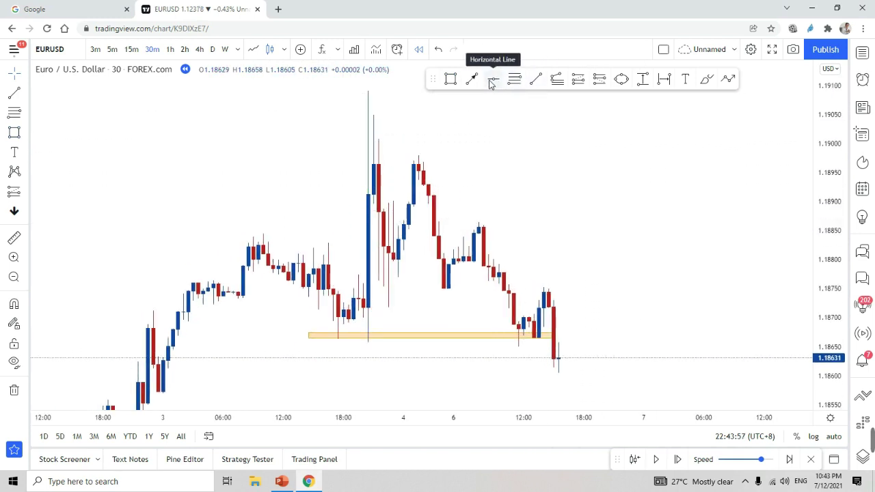
click(535, 82)
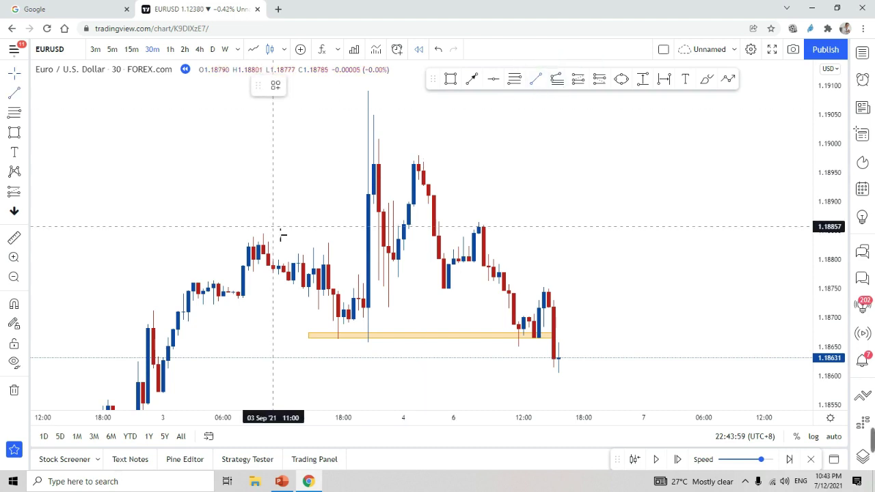
click(163, 236)
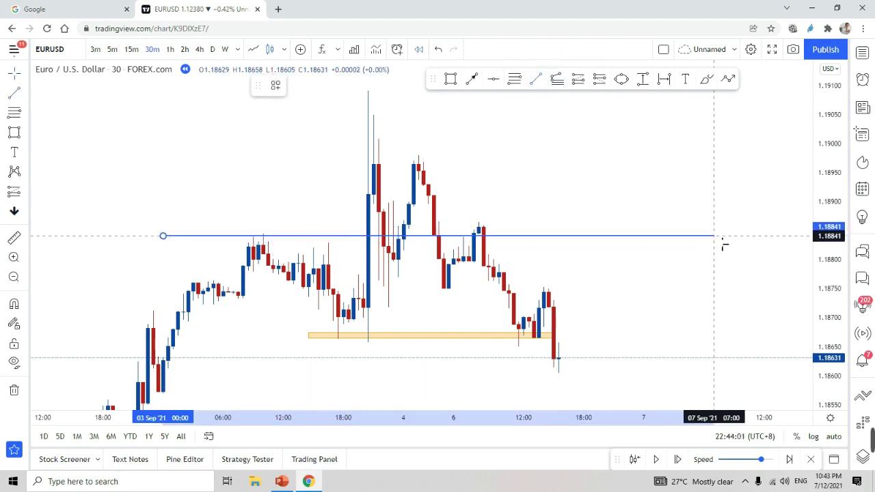
click(714, 235)
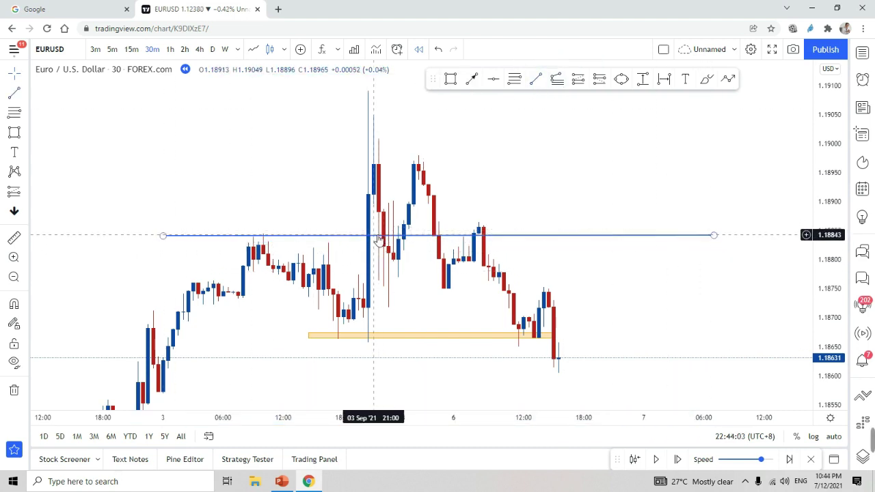
drag(379, 239, 344, 240)
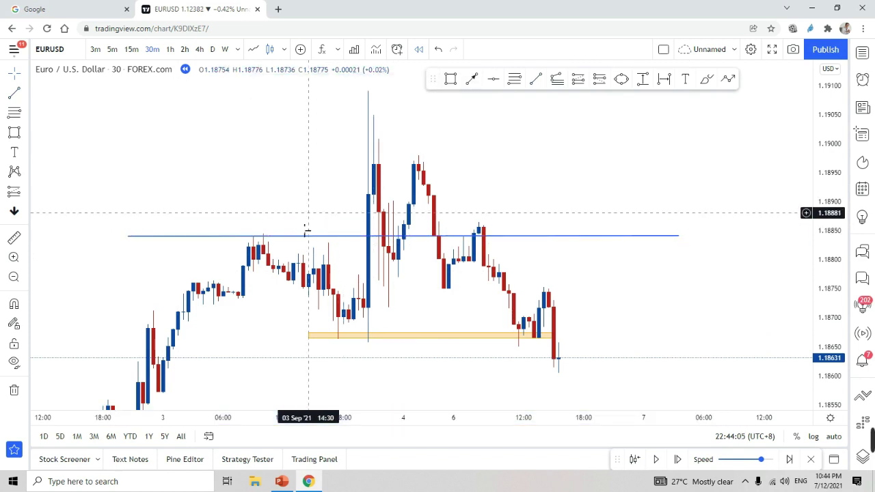
Add a "QML" text label just above the horizontal line, over the swing high before the peak
click(685, 80)
click(248, 223)
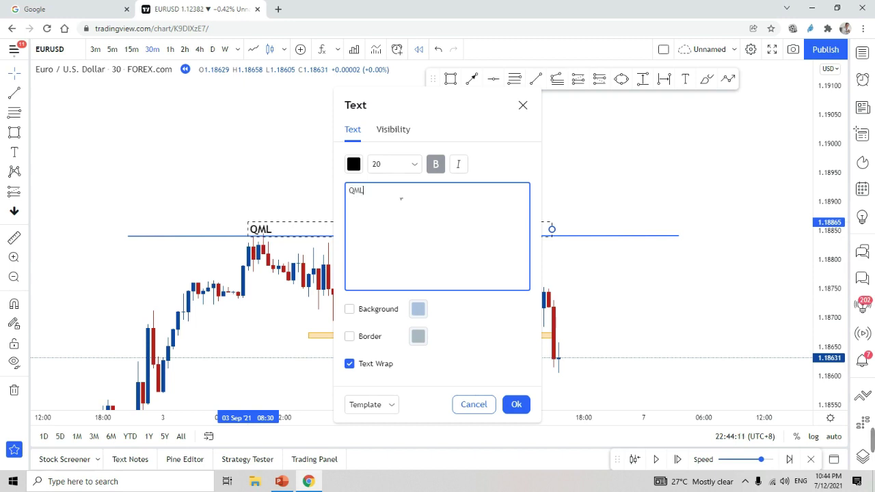
click(516, 404)
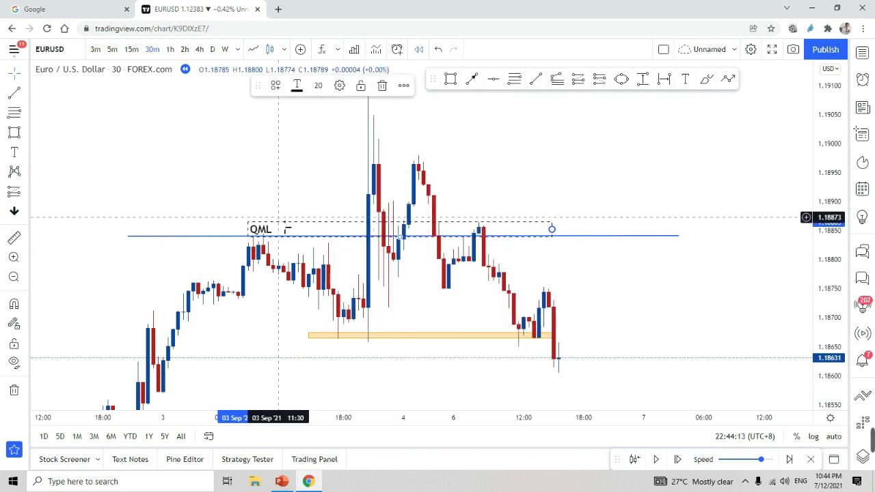
drag(276, 227, 276, 224)
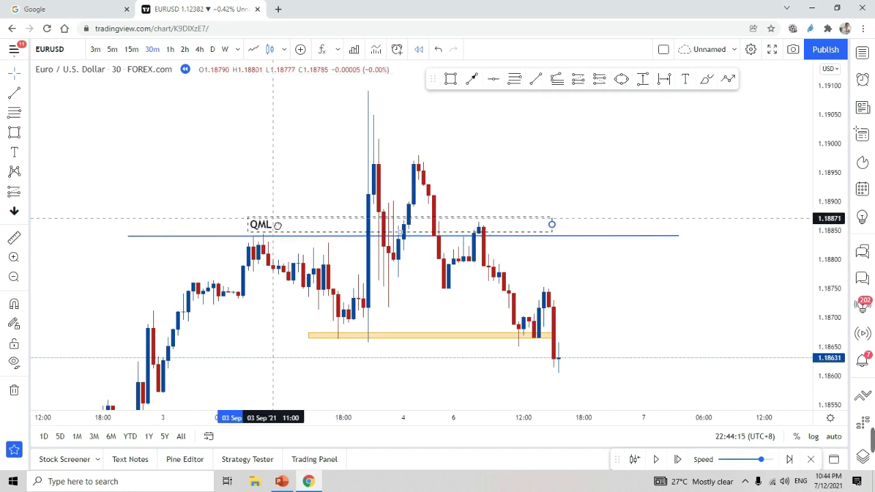
click(280, 195)
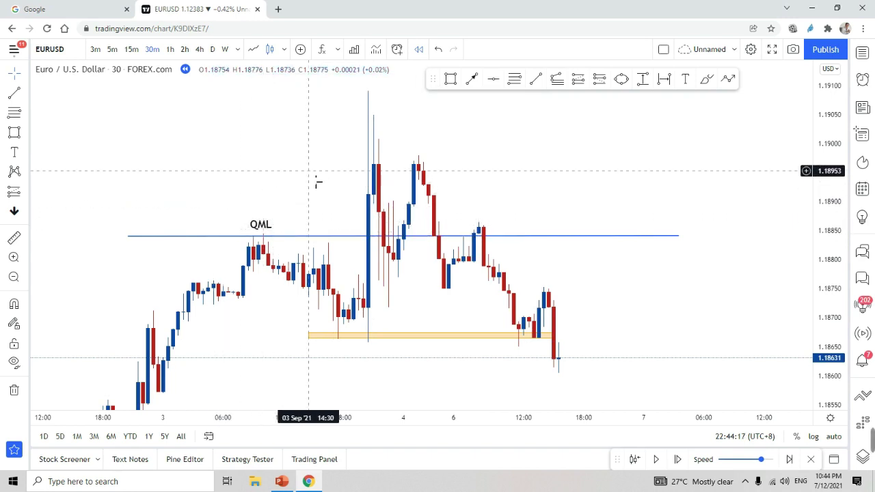
Add an "HH" text label and place it just above the tip of the tallest wick on 3 September
drag(316, 181, 311, 191)
click(685, 79)
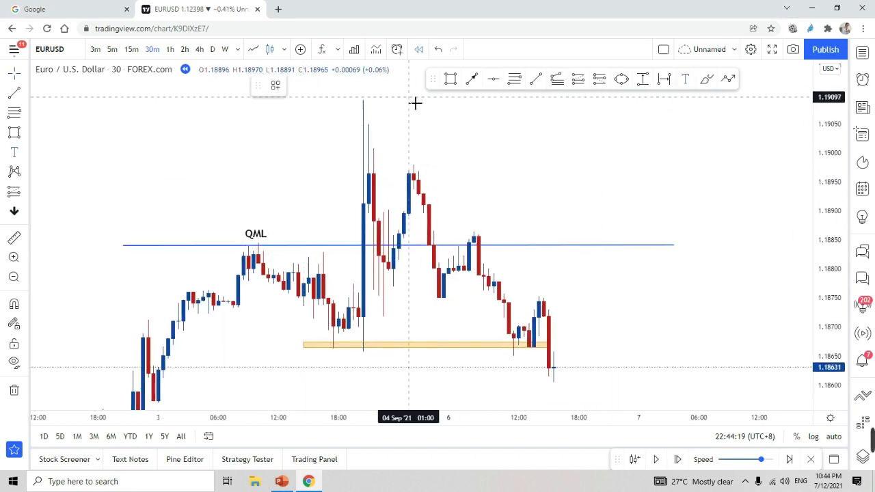
click(376, 96)
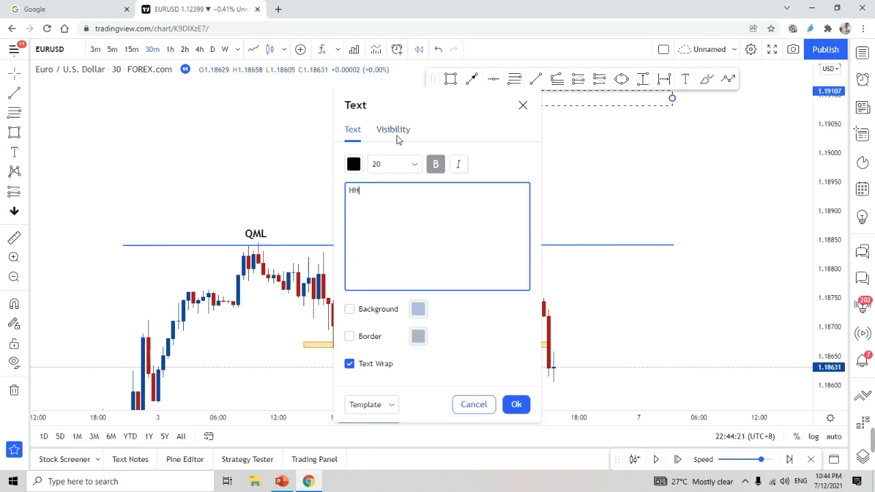
click(515, 404)
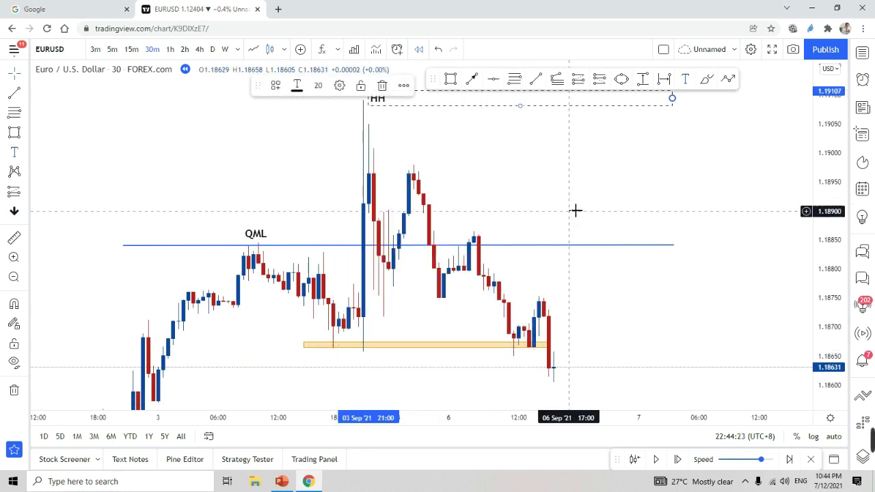
drag(576, 209, 566, 267)
click(385, 174)
drag(385, 175, 380, 172)
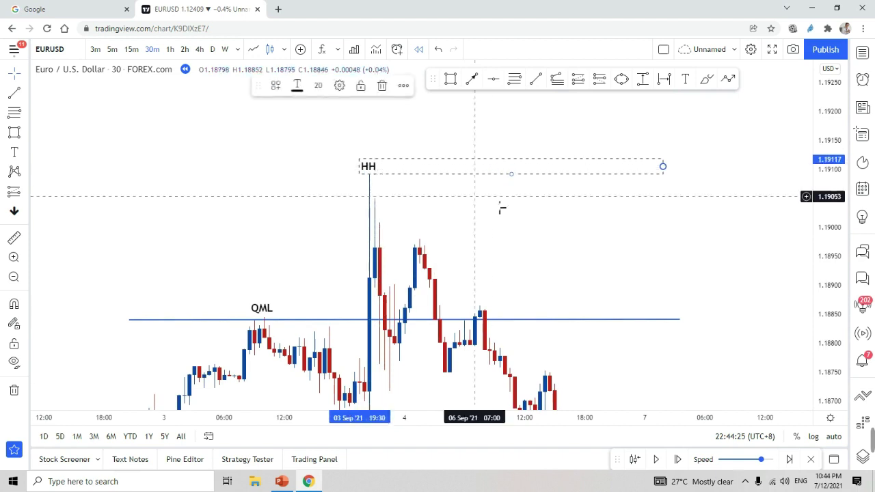
drag(525, 215, 520, 139)
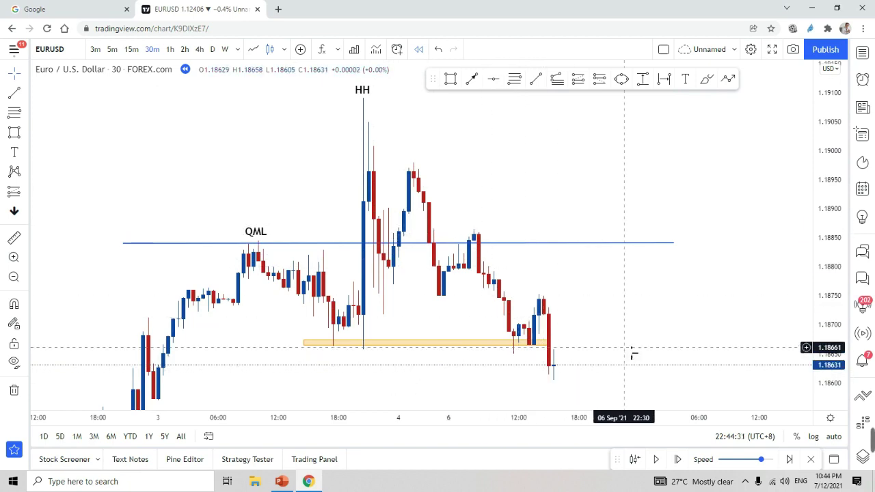
drag(632, 354, 624, 318)
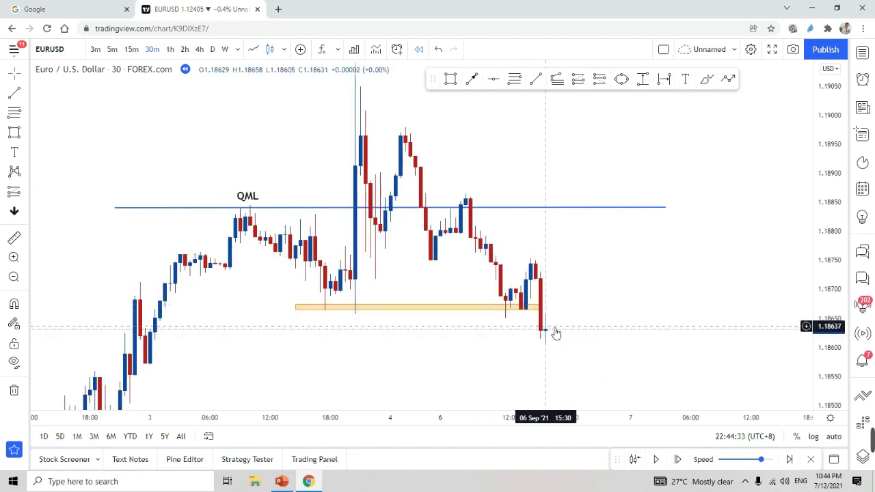
scroll(642, 316, down, 3)
drag(706, 283, 658, 266)
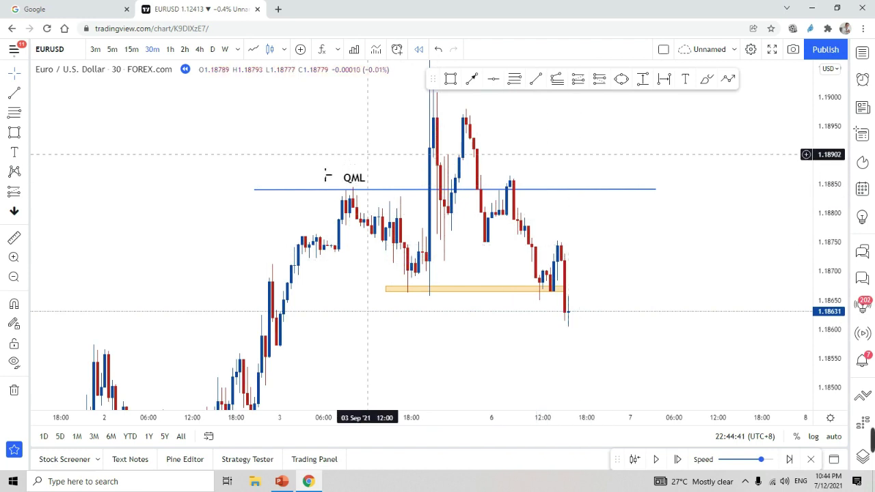
click(488, 190)
click(445, 205)
scroll(448, 208, up, 1)
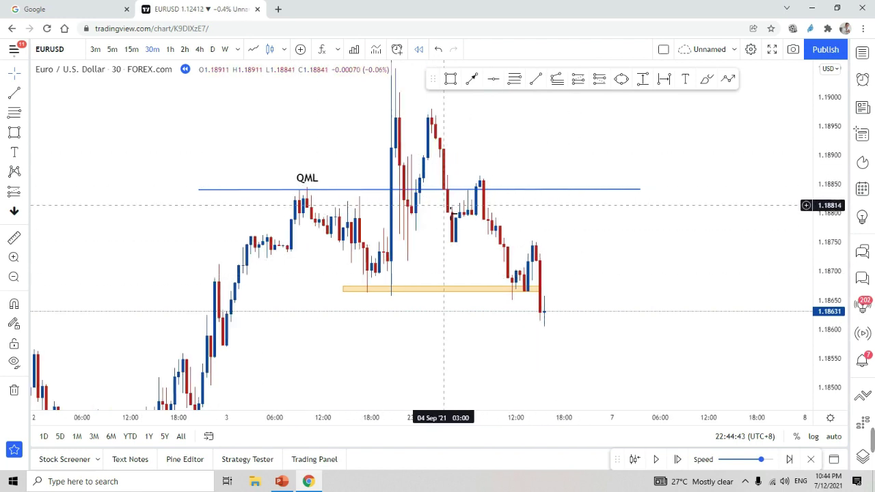
click(331, 192)
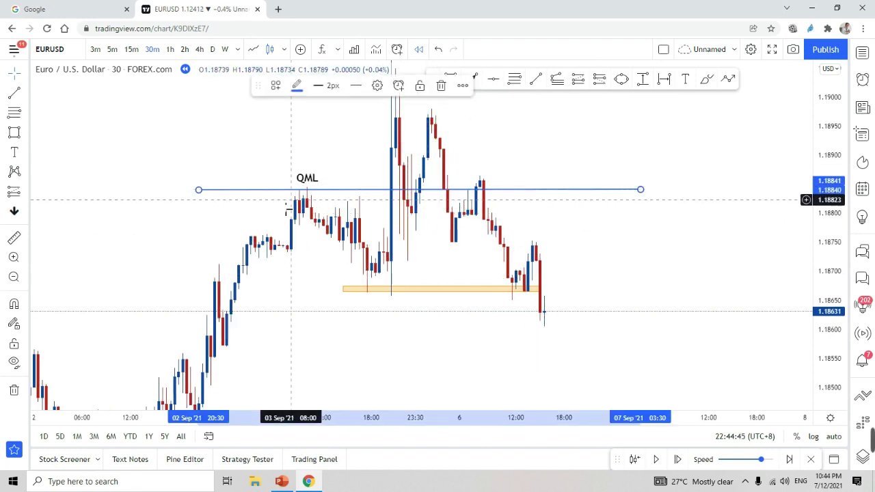
click(356, 152)
Draw a horizontal trend line at about 1.1894, above the QML line, from 3 September to the evening of 6 September
click(536, 80)
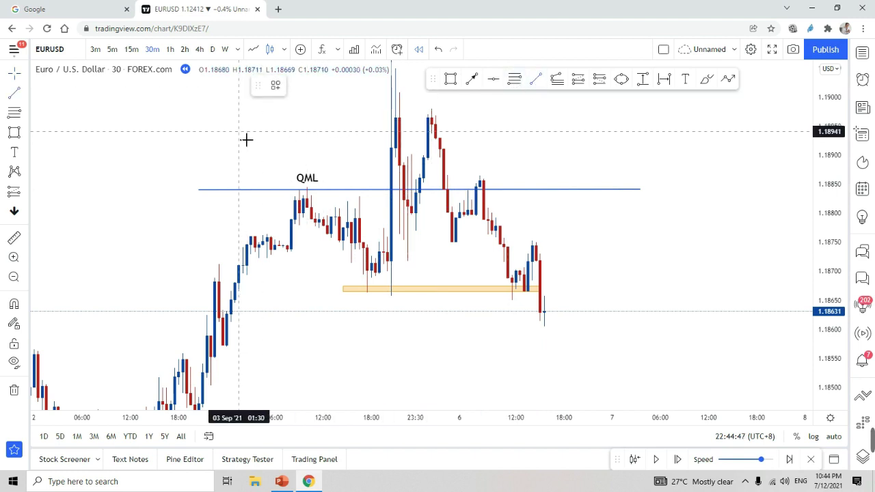
click(238, 131)
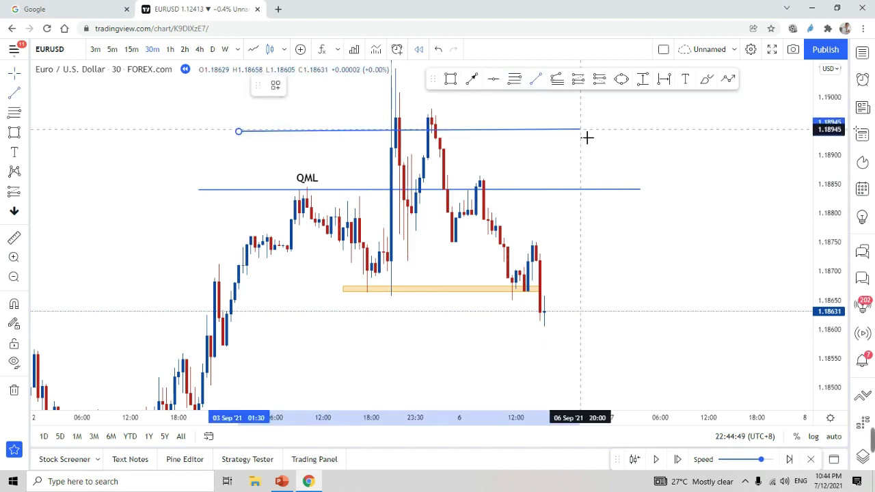
click(581, 131)
click(326, 112)
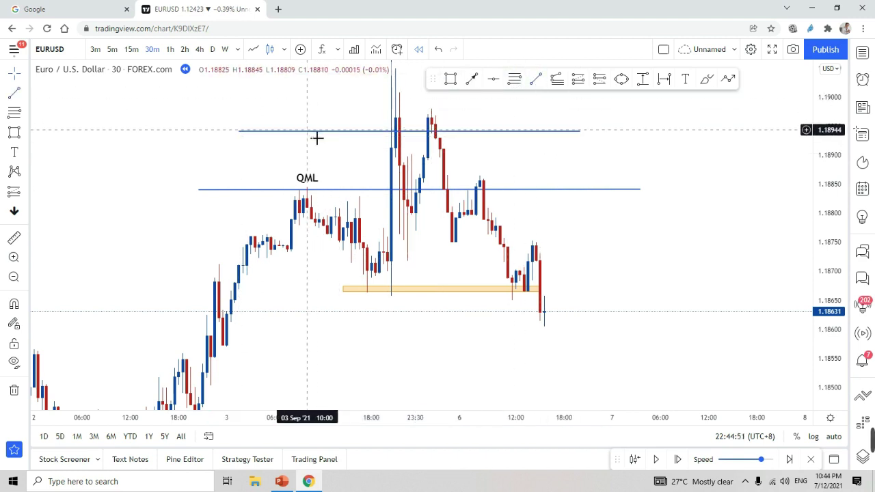
Change the colour of the upper trend line to red
double_click(313, 132)
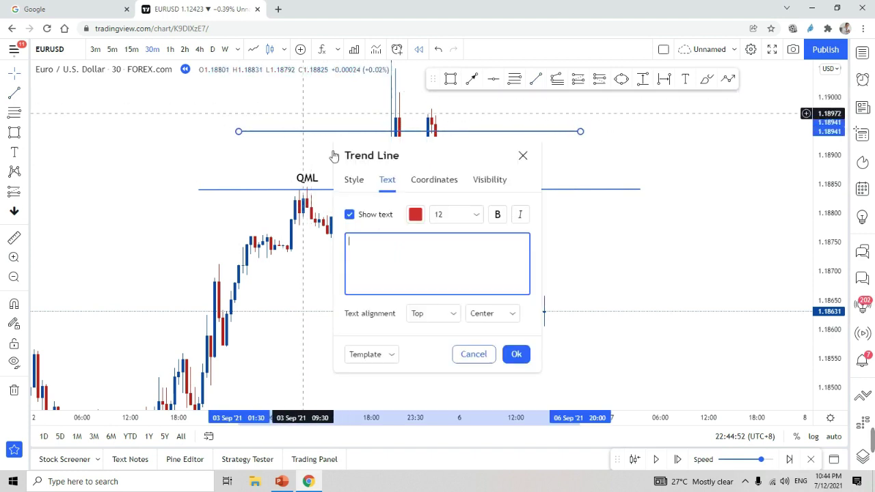
click(523, 156)
click(297, 84)
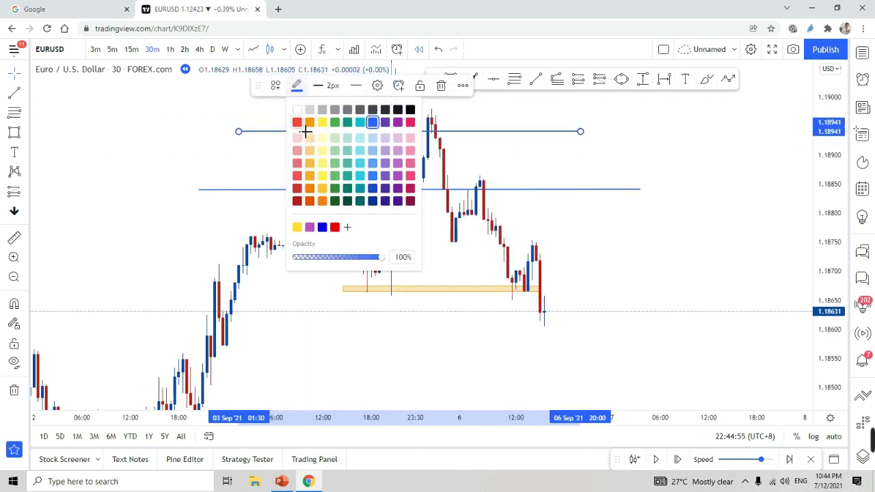
click(297, 122)
Move the red line down to about 1.1882, just under the blue QML line, and delete the blue line
drag(461, 136, 453, 332)
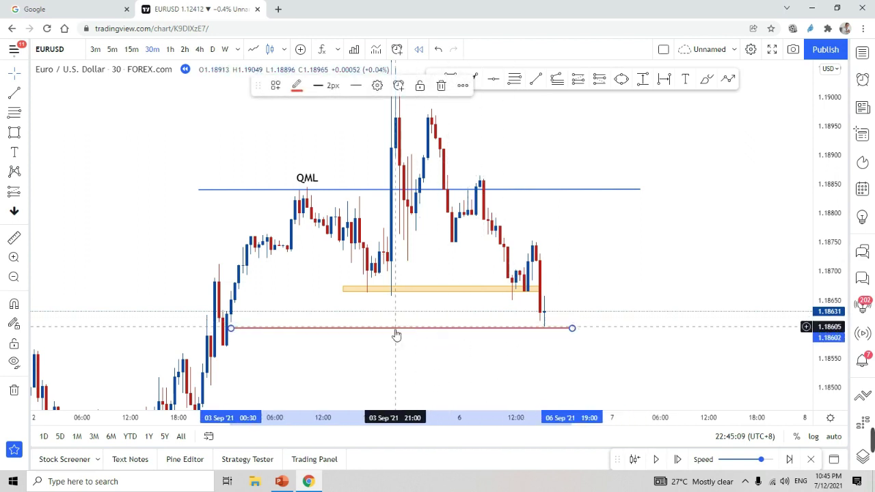
drag(397, 335, 436, 210)
click(605, 221)
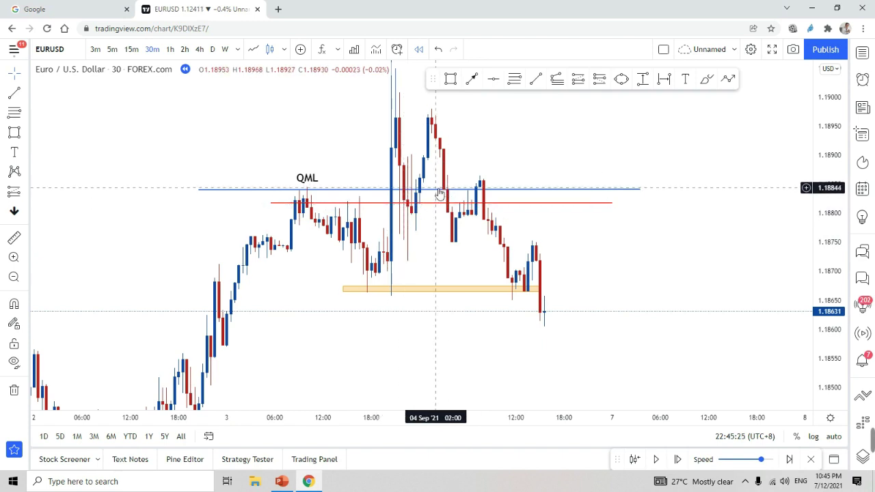
click(640, 190)
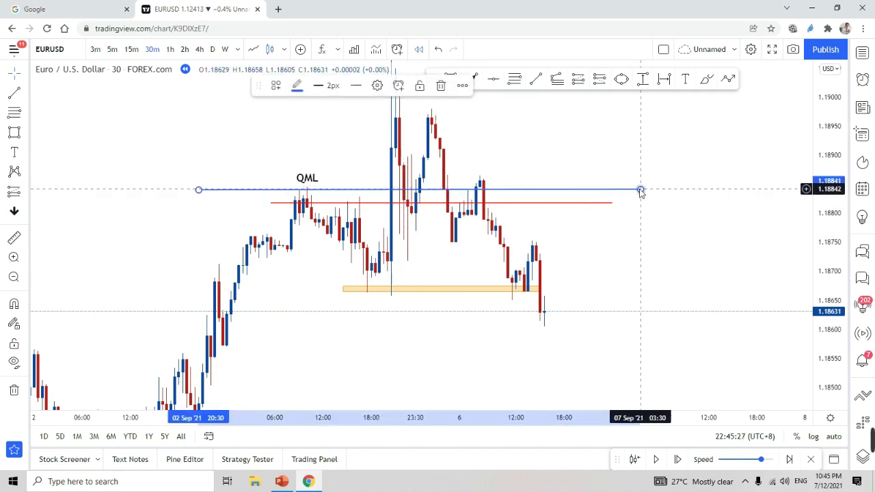
key(Delete)
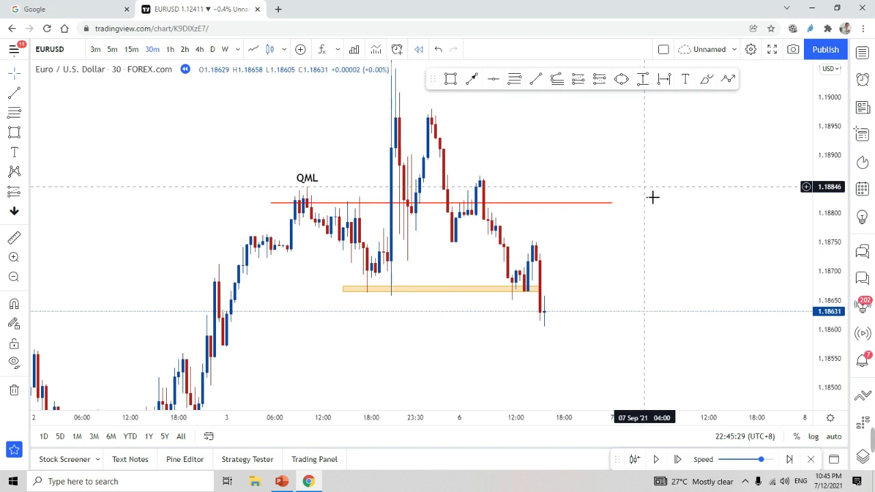
Draw a zigzag path in the empty area after the candles, peaking near 1.1918, ranging briefly, spiking and dropping to about 1.1900
drag(680, 233, 625, 260)
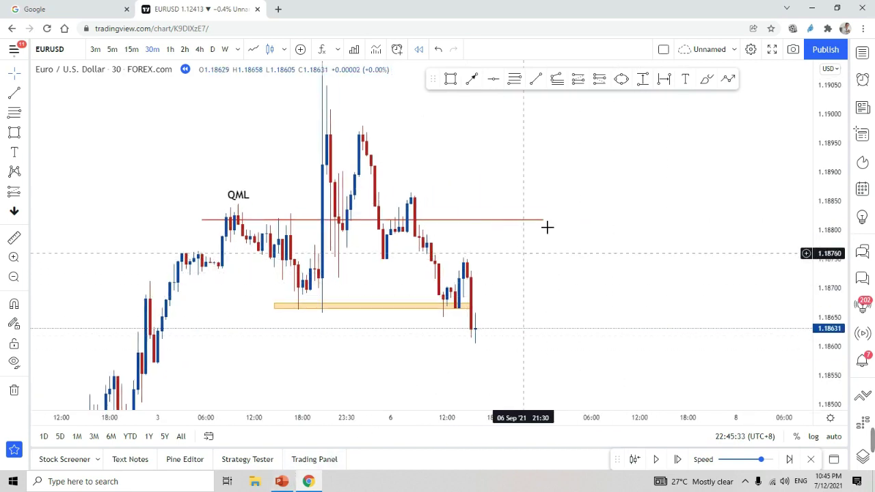
drag(546, 226, 634, 257)
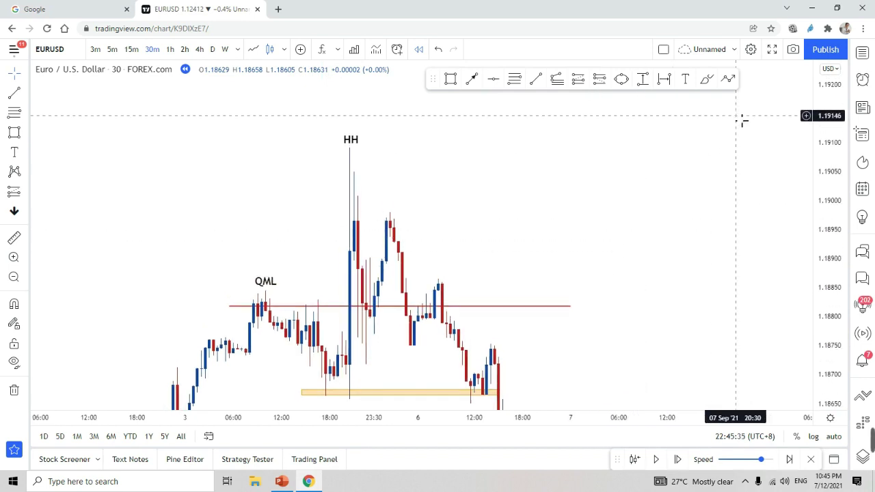
click(728, 79)
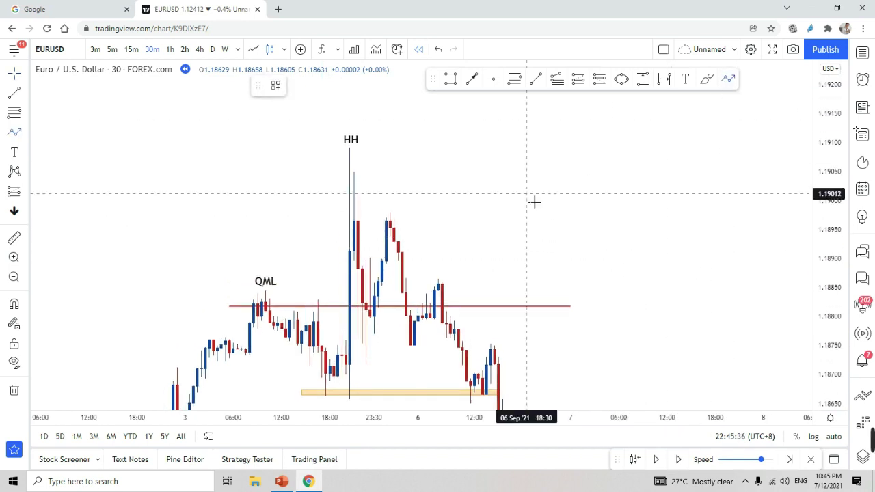
click(502, 182)
click(551, 165)
click(582, 98)
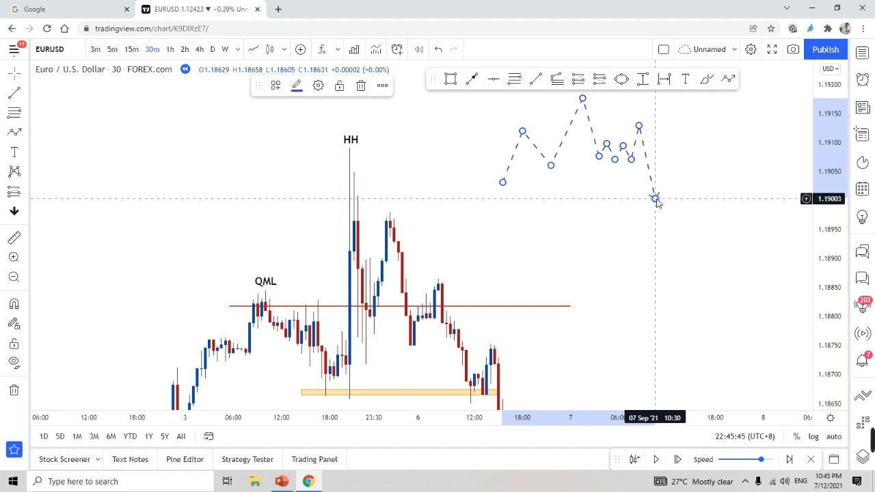
click(707, 165)
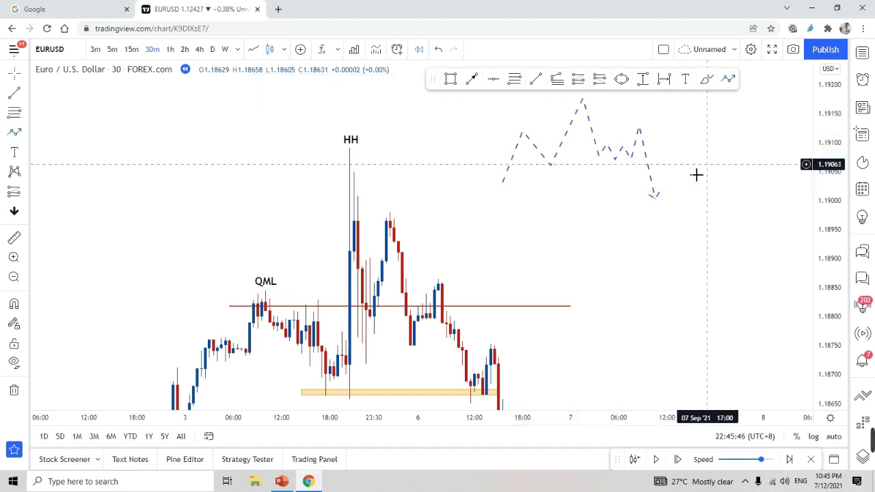
Change the zigzag path's line style from dashed to solid
click(646, 142)
click(615, 157)
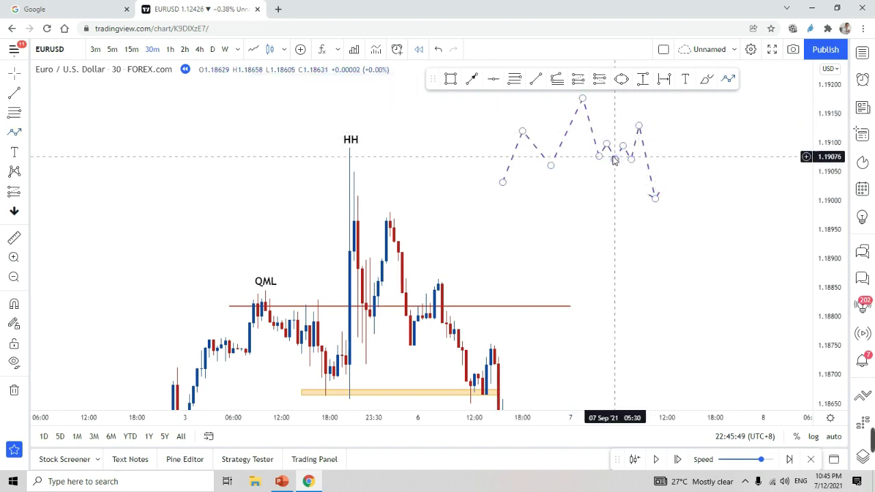
click(297, 86)
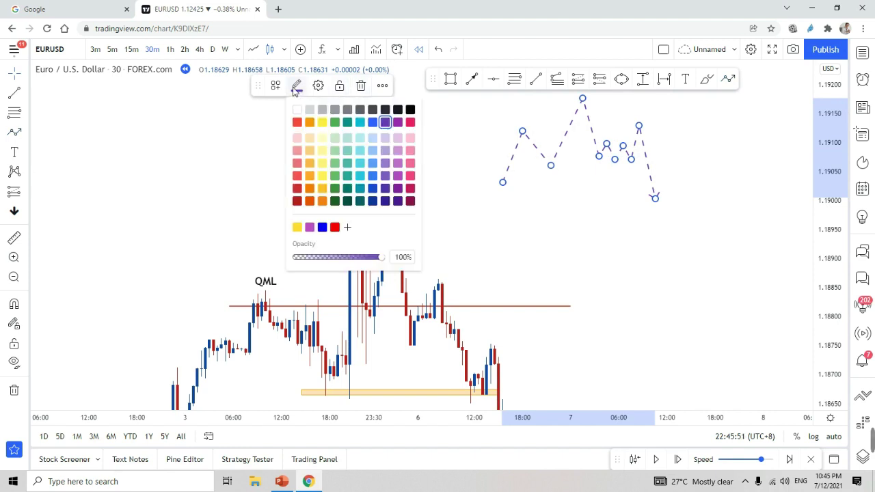
click(295, 91)
click(320, 87)
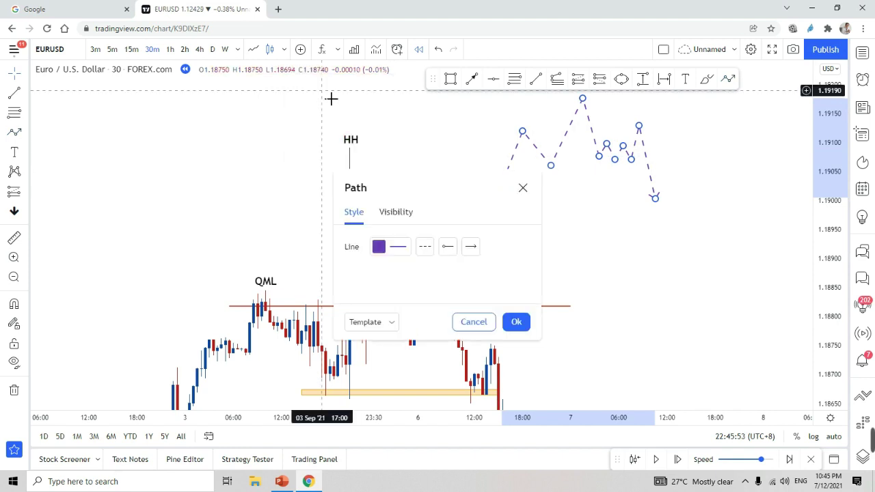
click(422, 250)
click(441, 268)
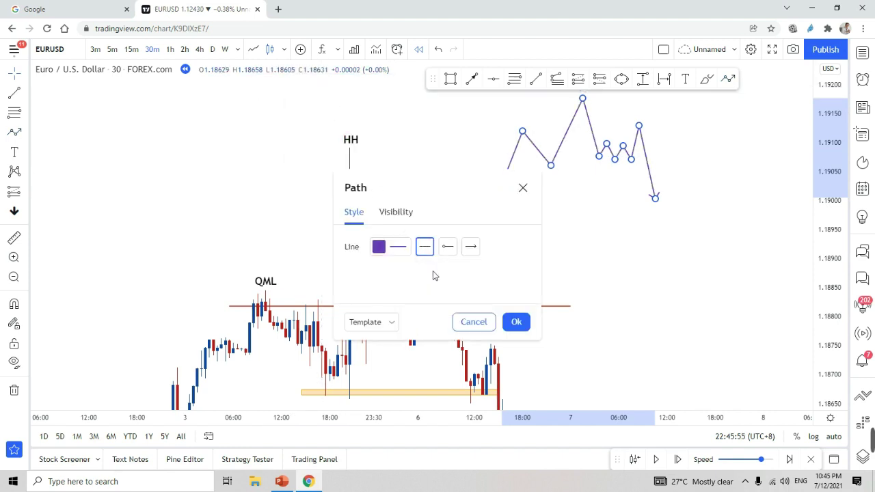
click(514, 322)
click(669, 174)
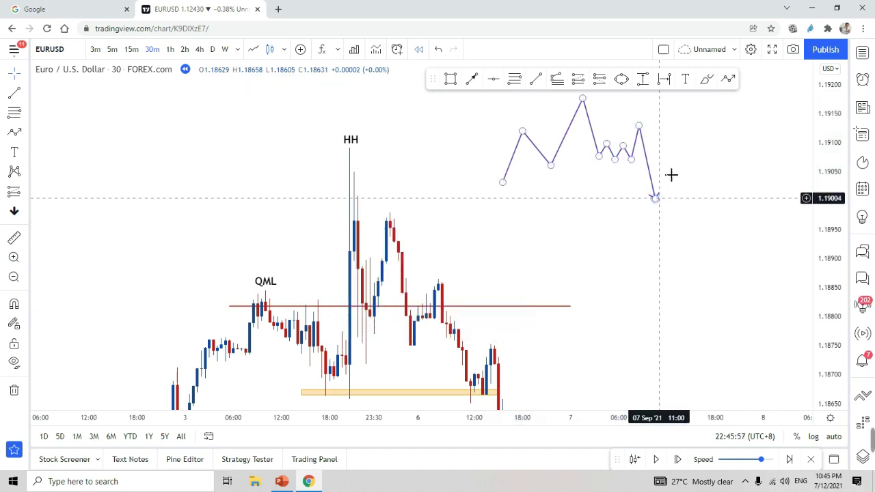
Draw a rectangle from about 1.1910 to 1.1913 over the path's final spike, and a horizontal red trend line along its lower edge
scroll(684, 198, right, 3)
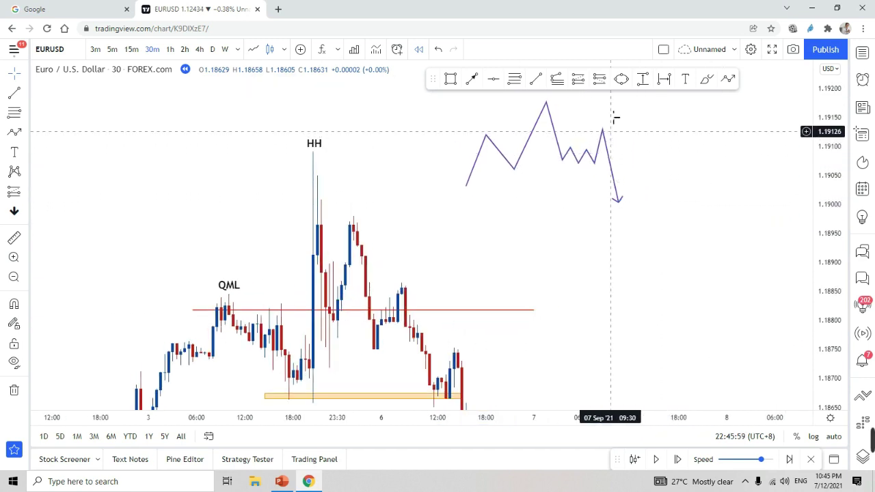
click(451, 80)
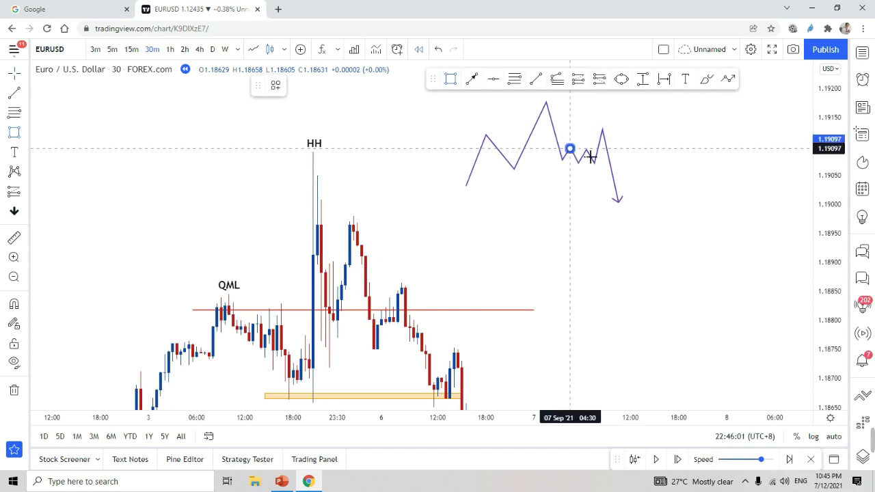
drag(570, 148, 703, 128)
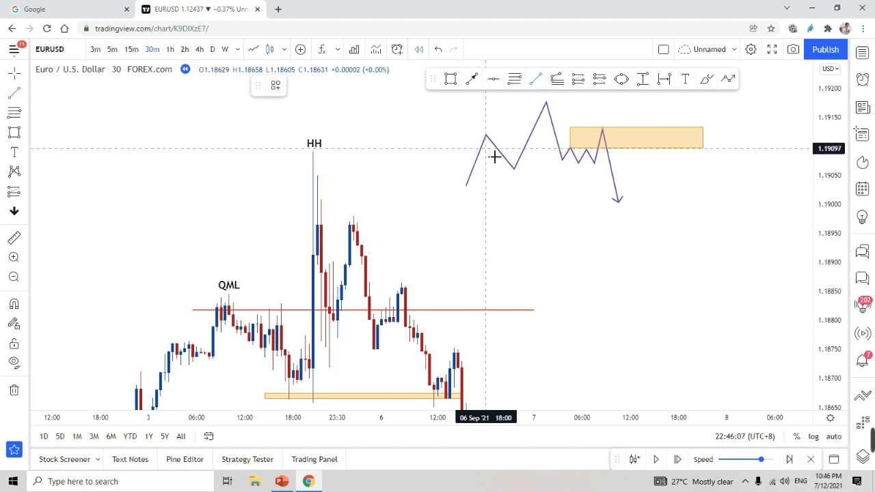
drag(494, 157, 721, 157)
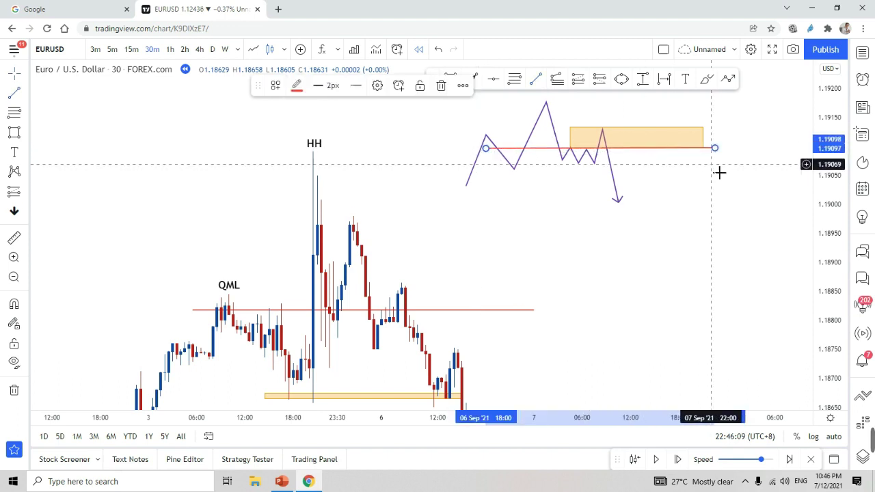
click(719, 173)
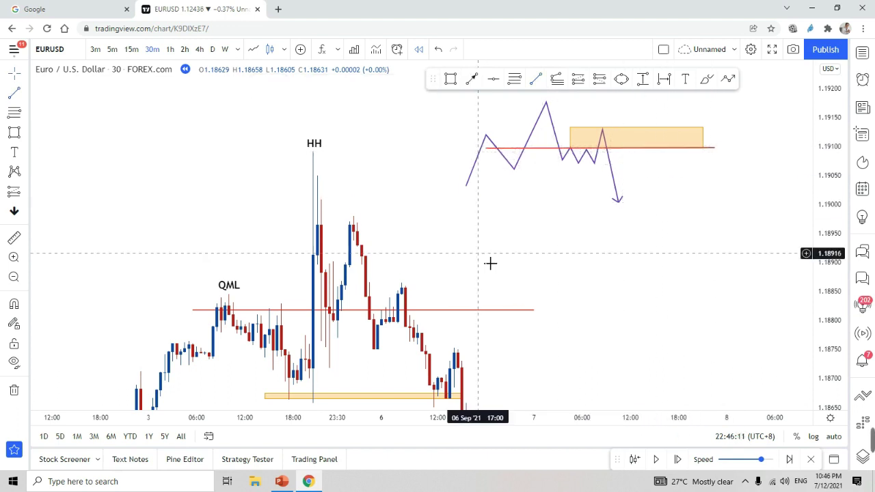
Add an "MPL" text label over the later part of the red line, beyond the last swing high that crosses it
click(686, 79)
click(461, 302)
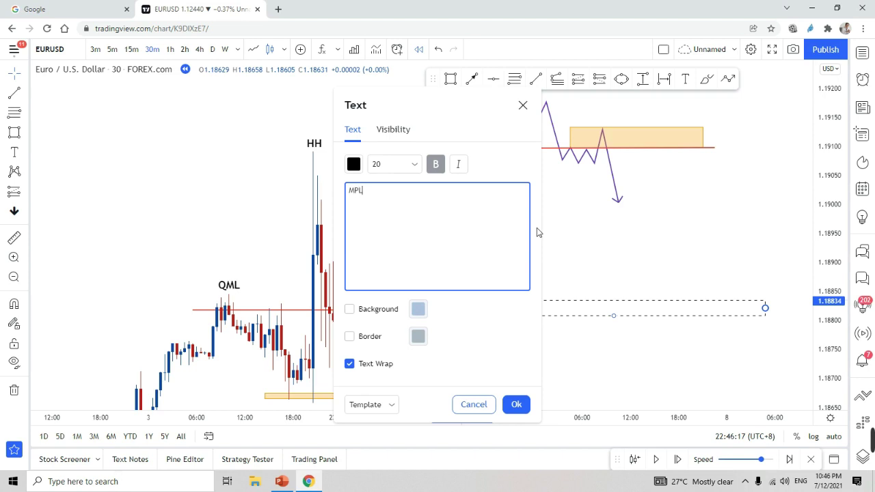
click(516, 405)
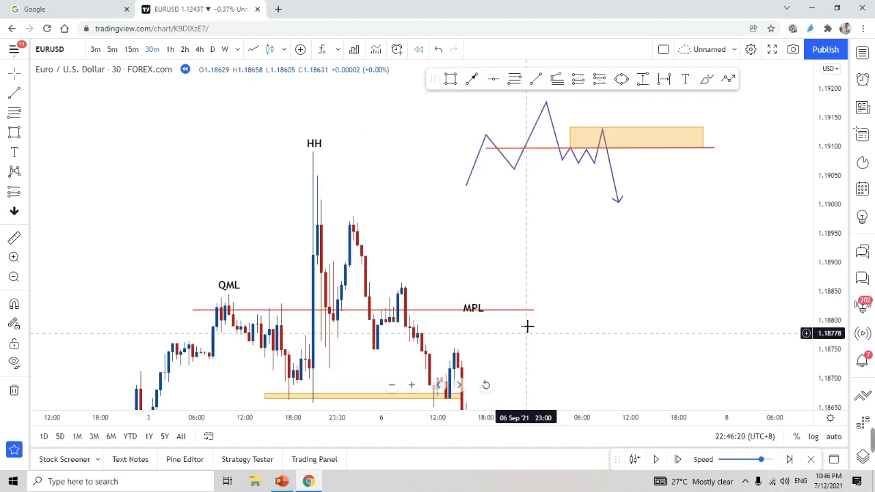
Move the MPL label slightly up and back in time so it sits just above the red line
drag(478, 308, 477, 309)
click(479, 287)
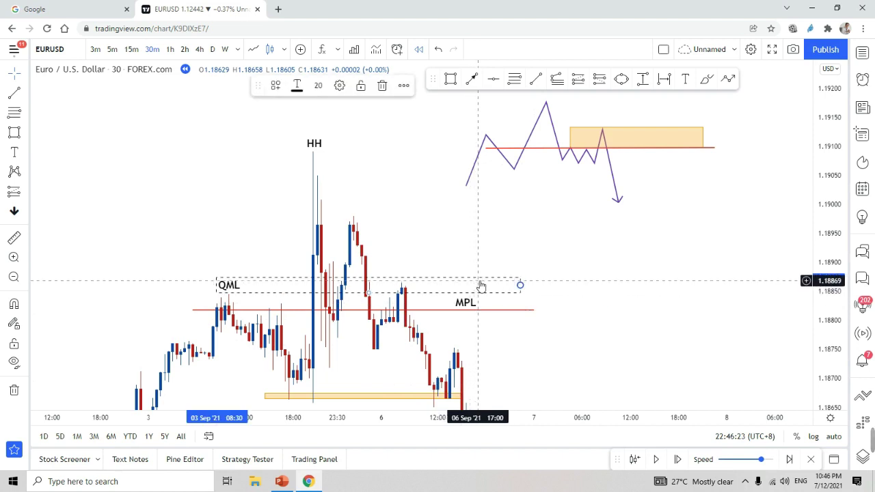
click(619, 295)
Lower the red level line that runs between the QML and MPL labels to about 1.1881
scroll(618, 300, up, 2)
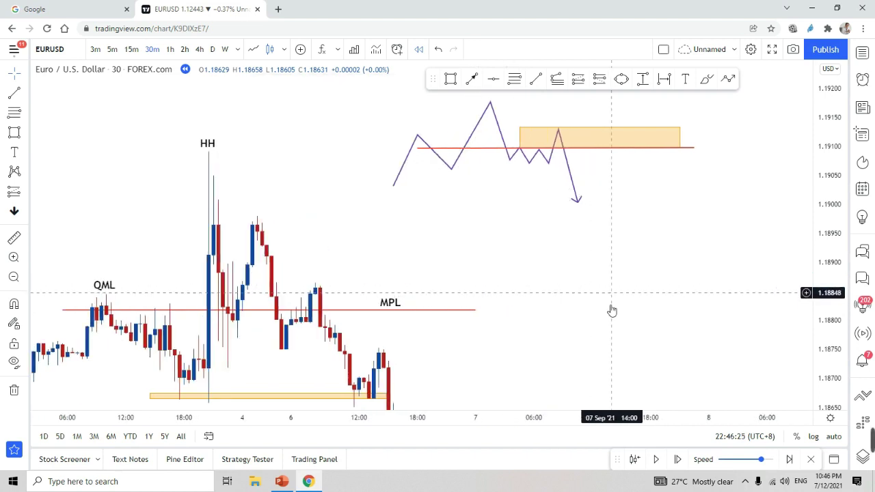
drag(504, 365, 736, 335)
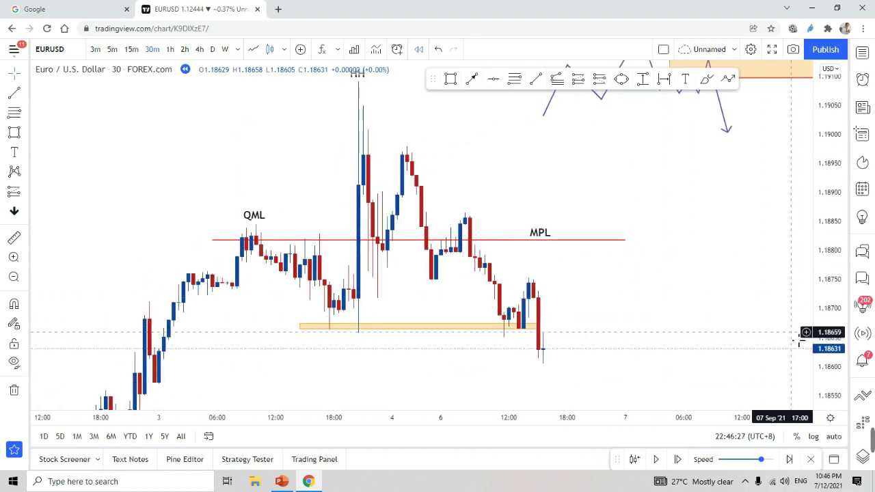
drag(841, 342, 840, 243)
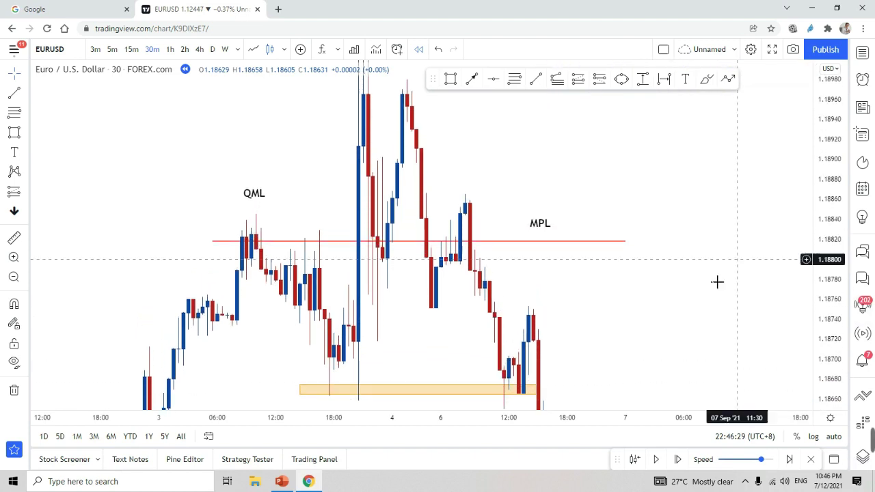
scroll(720, 302, up, 2)
drag(352, 306, 403, 298)
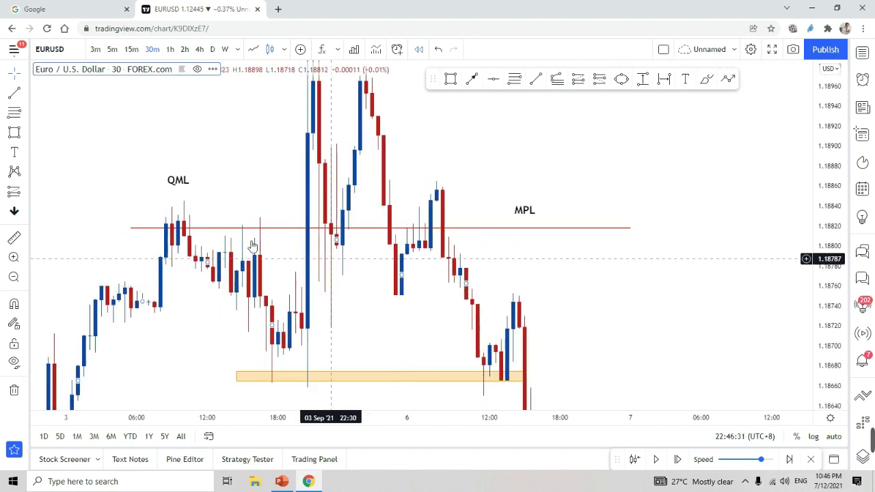
drag(223, 233, 233, 248)
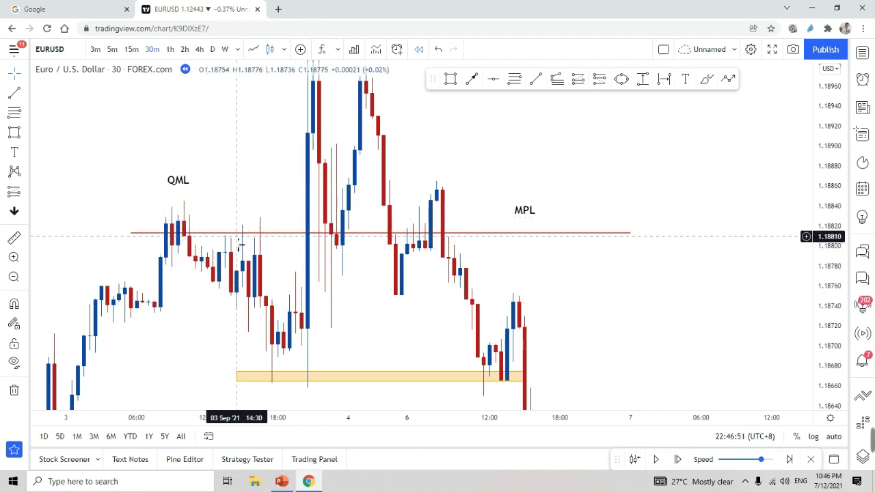
click(296, 238)
drag(295, 240, 298, 244)
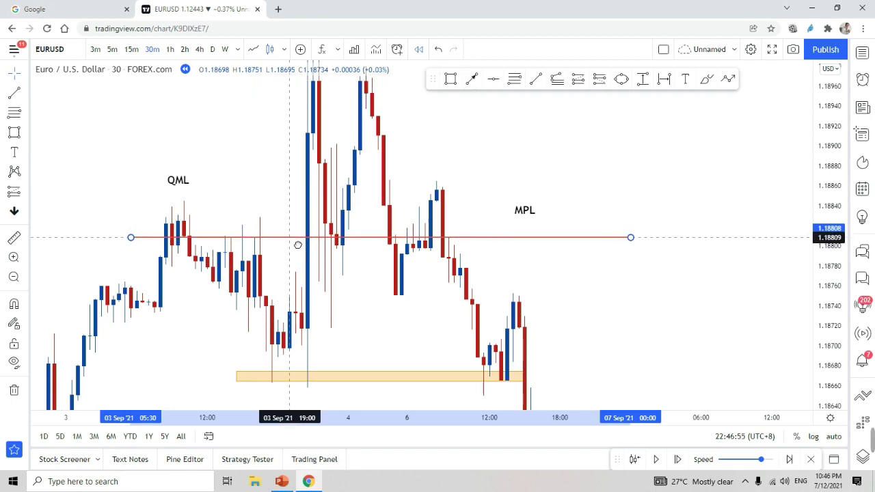
click(280, 256)
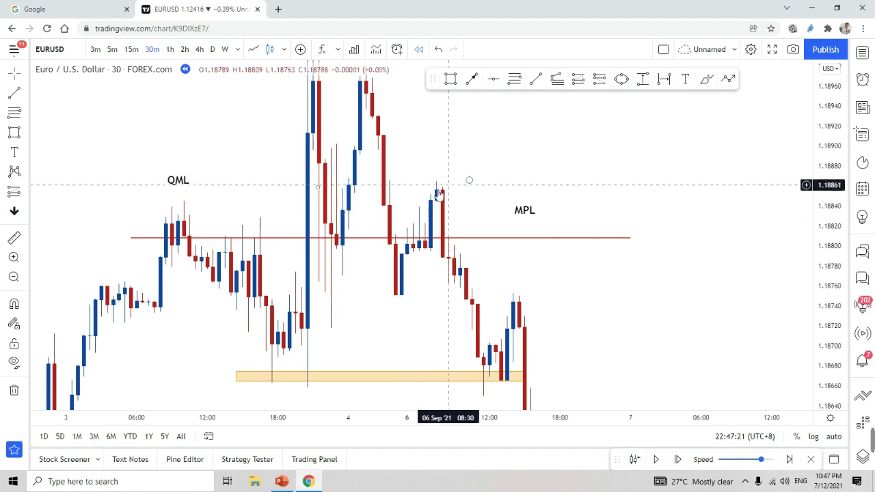
Move the MPL label down and slightly earlier so it rests directly on the lowered red line
drag(643, 307, 624, 233)
drag(828, 203, 826, 272)
scroll(689, 261, down, 2)
drag(689, 260, 620, 272)
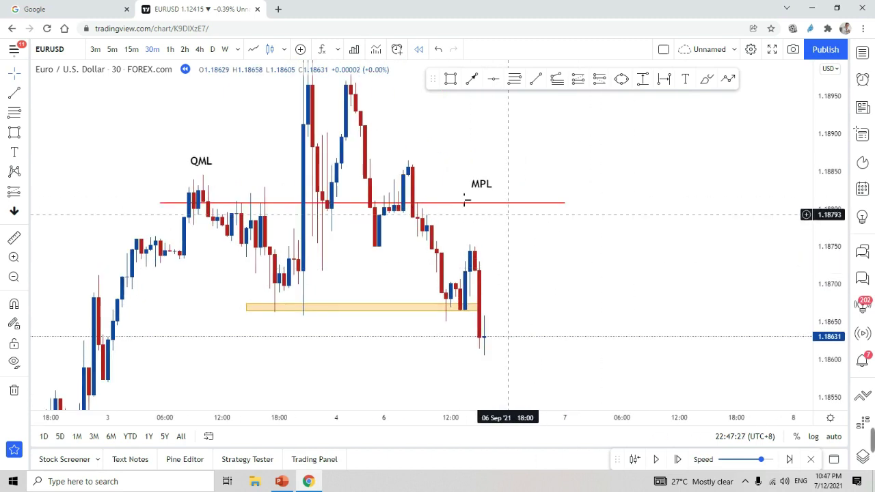
drag(488, 187, 469, 200)
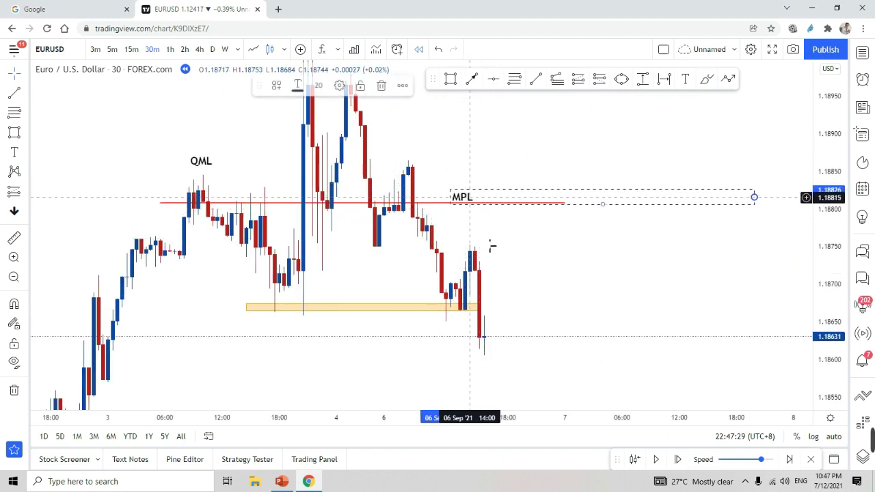
click(491, 247)
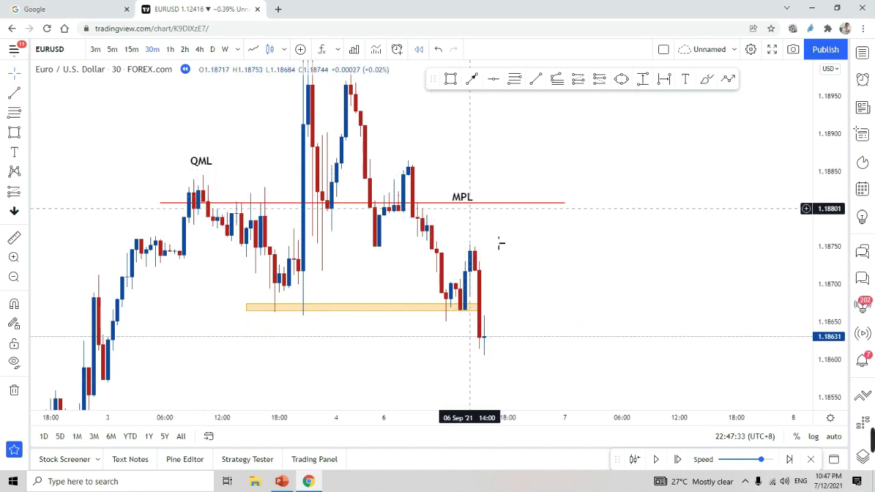
Draw a rectangle over the last swing high, from about 1.1881 to 1.1886, starting at 07:00 on 06 Sep and ending around 10:30 on 07 Sep
drag(528, 247, 523, 247)
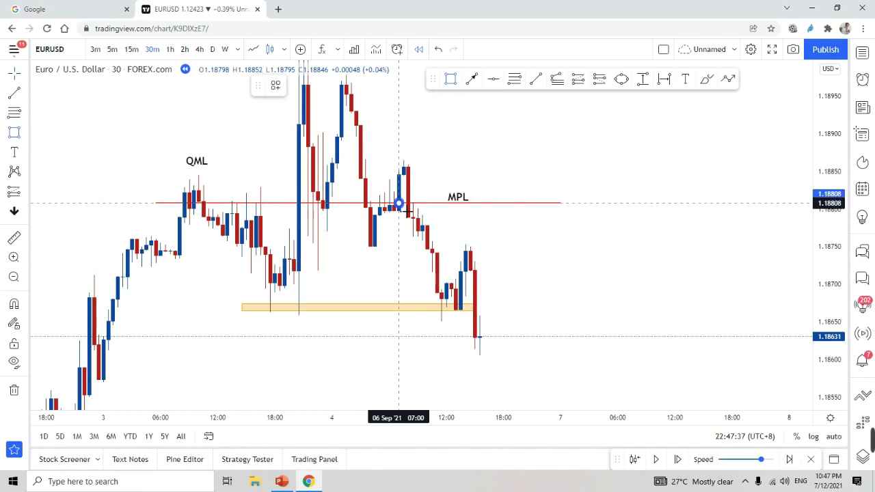
drag(398, 203, 656, 161)
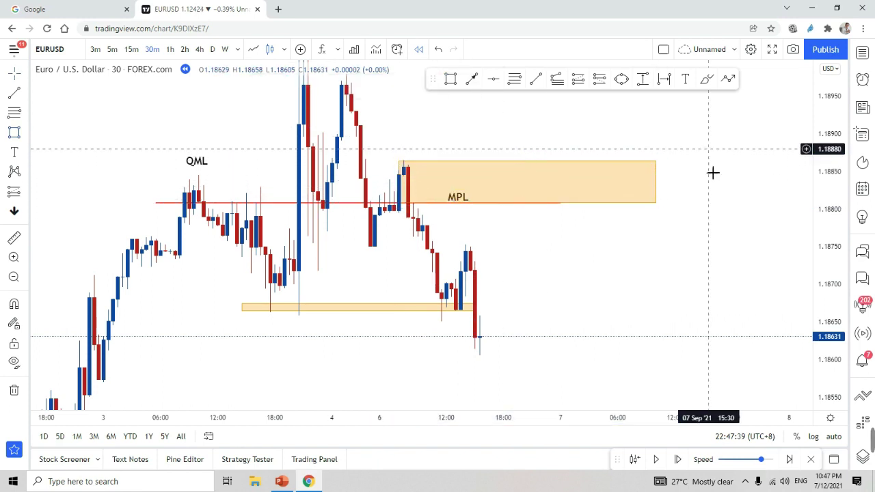
drag(826, 161, 824, 228)
drag(736, 222, 667, 230)
scroll(666, 231, down, 2)
drag(742, 201, 663, 218)
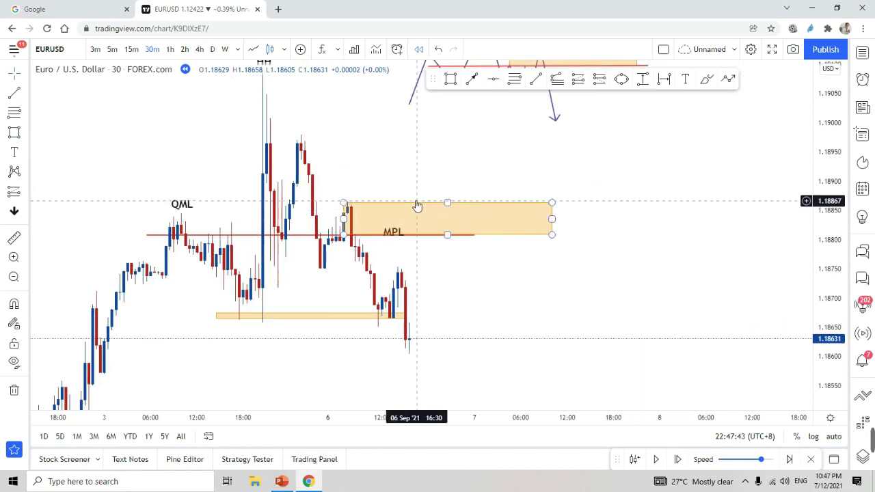
drag(552, 203, 560, 205)
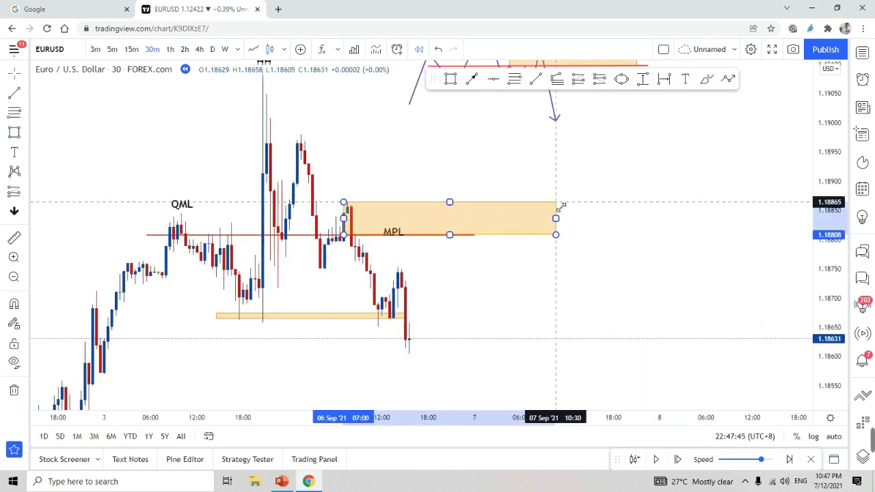
click(598, 222)
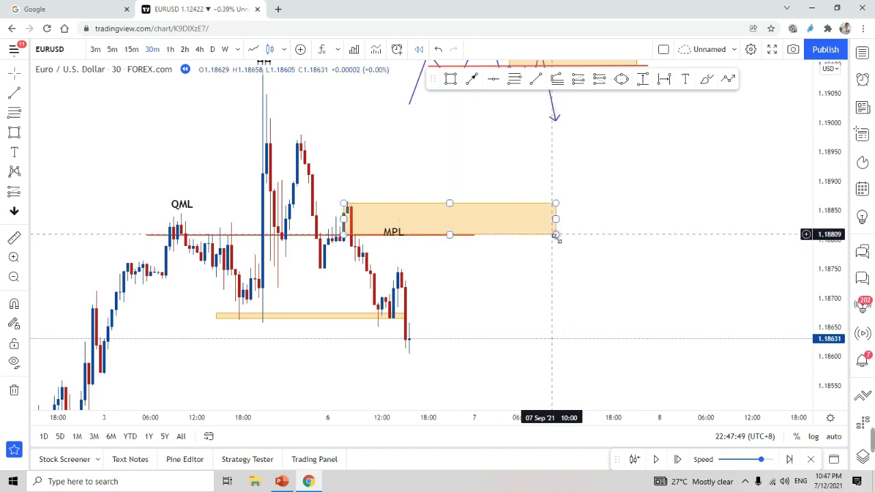
Raise the new rectangle's lower edge to about 1.1884 and extend its end to about 03:00 on 8 Sep
drag(555, 236, 562, 218)
click(610, 228)
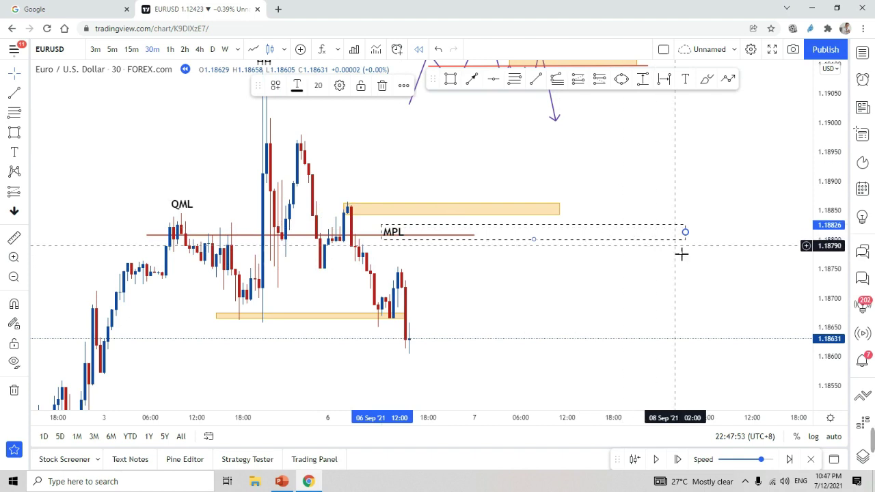
click(772, 294)
drag(831, 356, 826, 257)
scroll(587, 255, up, 3)
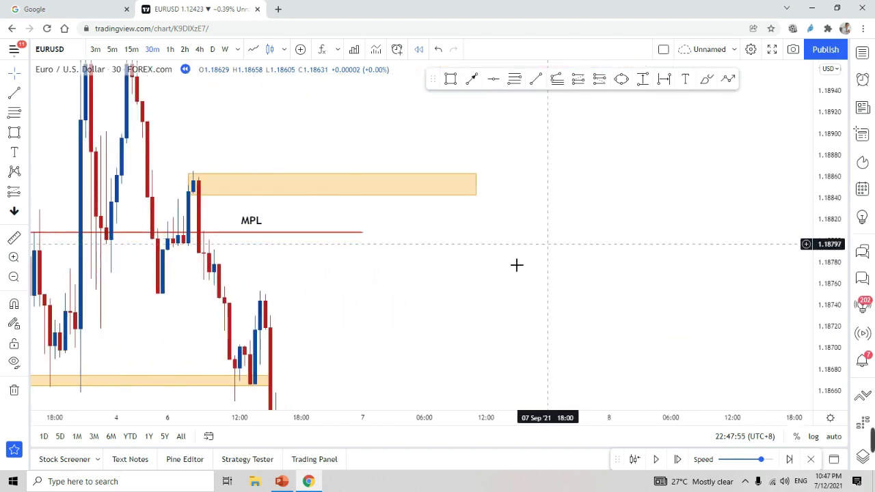
drag(479, 175, 648, 184)
click(584, 266)
Play the bar replay forward until price reaches the extended rectangle and turns down, and pause it there
drag(835, 146, 822, 287)
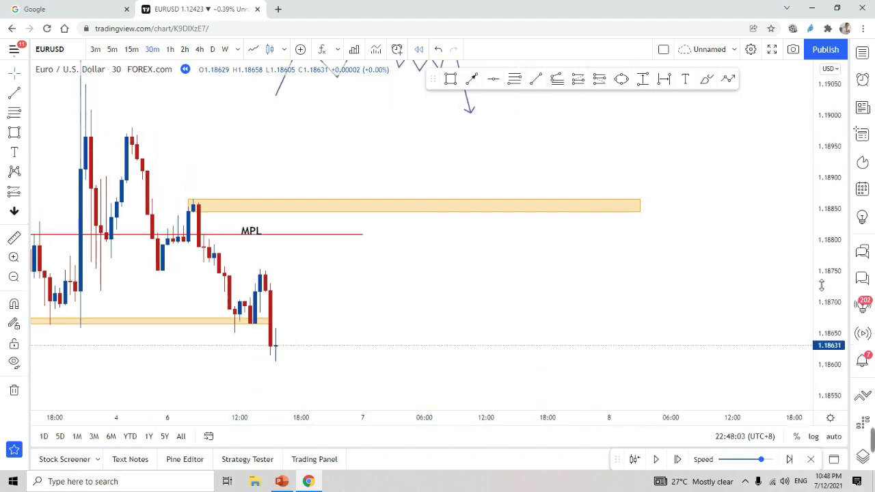
scroll(703, 287, down, 1)
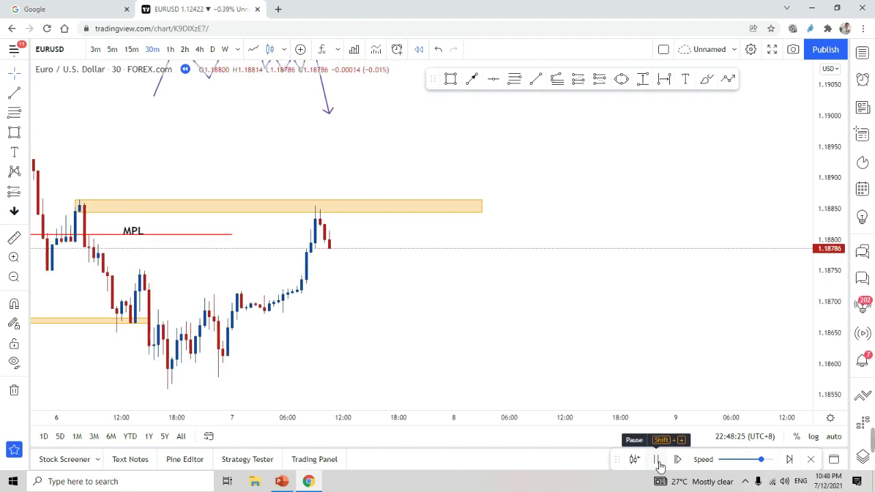
click(658, 463)
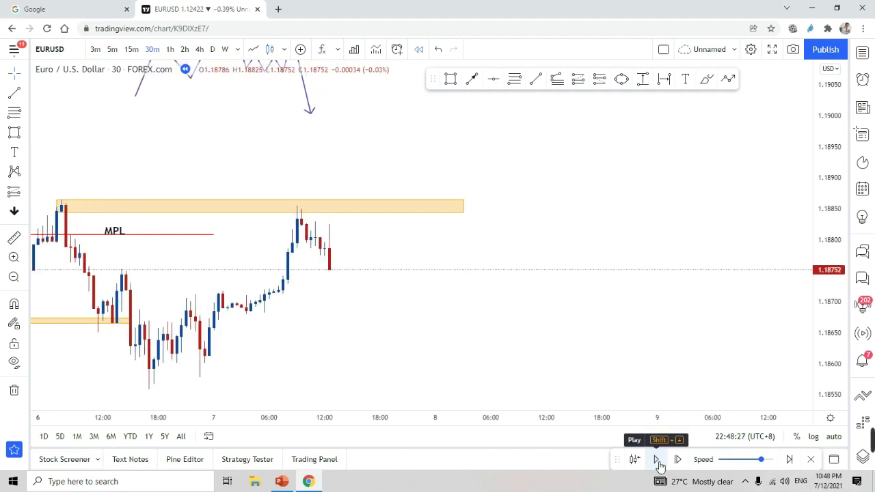
Draw a second red trend line at about 1.1884, from 06:00 on 03 Sep to about 23:30 on 06 Sep
scroll(652, 318, down, 4)
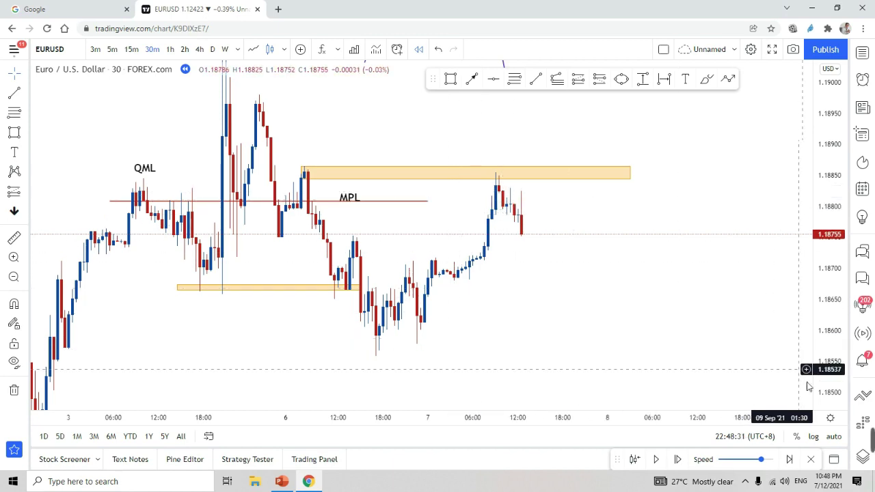
drag(824, 355, 845, 290)
scroll(697, 254, up, 3)
drag(576, 197, 622, 264)
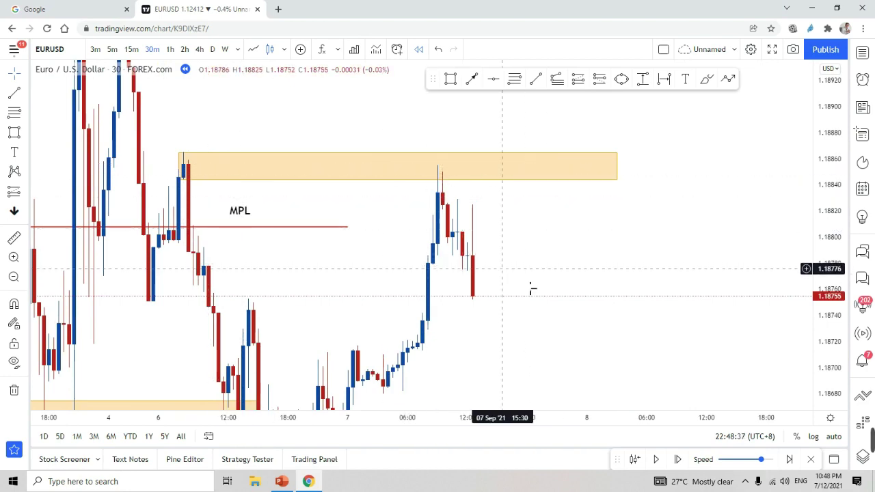
drag(607, 276, 618, 275)
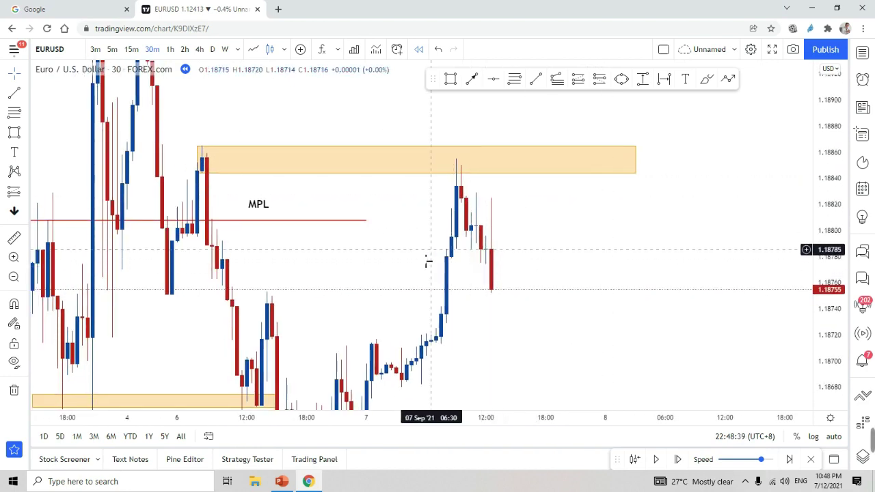
drag(376, 248, 459, 255)
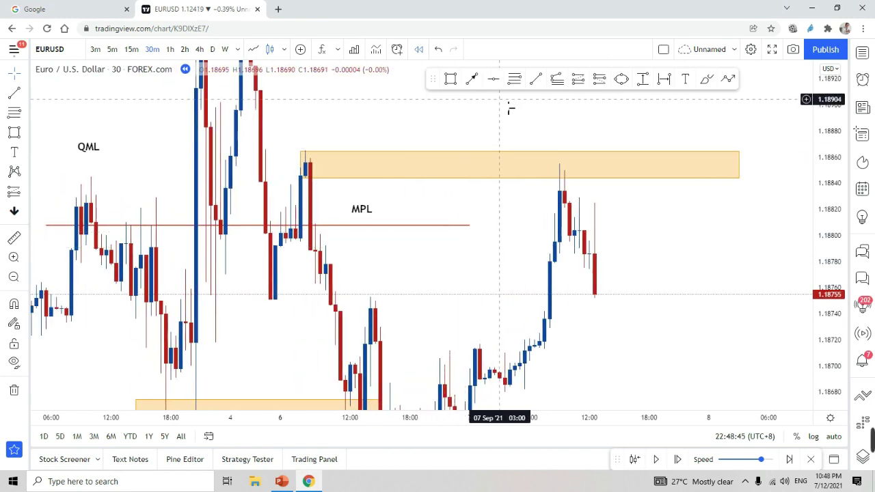
click(536, 82)
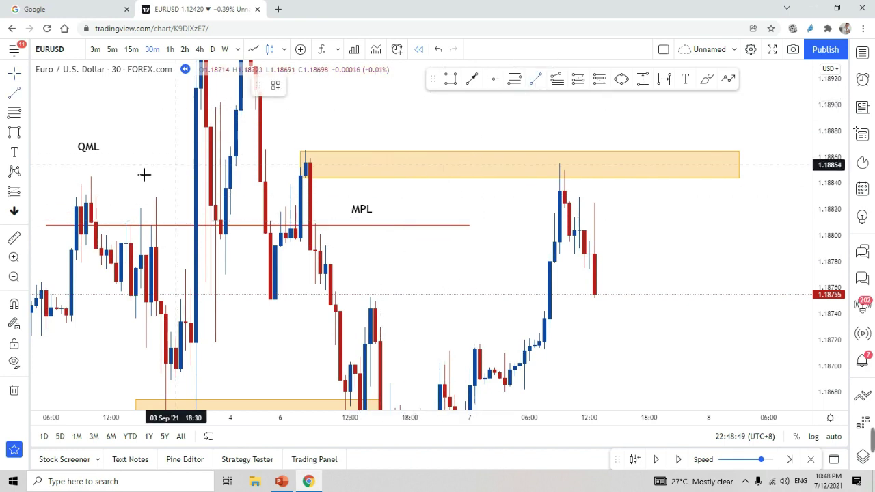
click(50, 179)
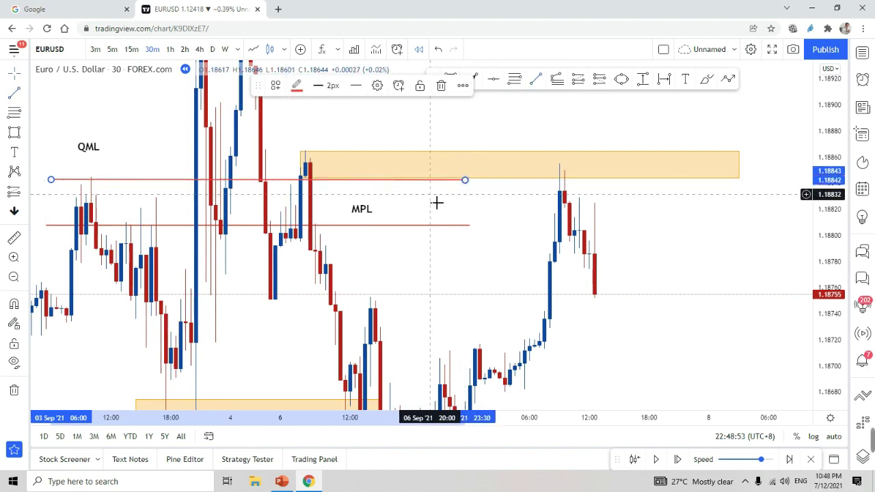
Adjust the end point of the upper red line and move the whole line down to about 1.1883
click(464, 181)
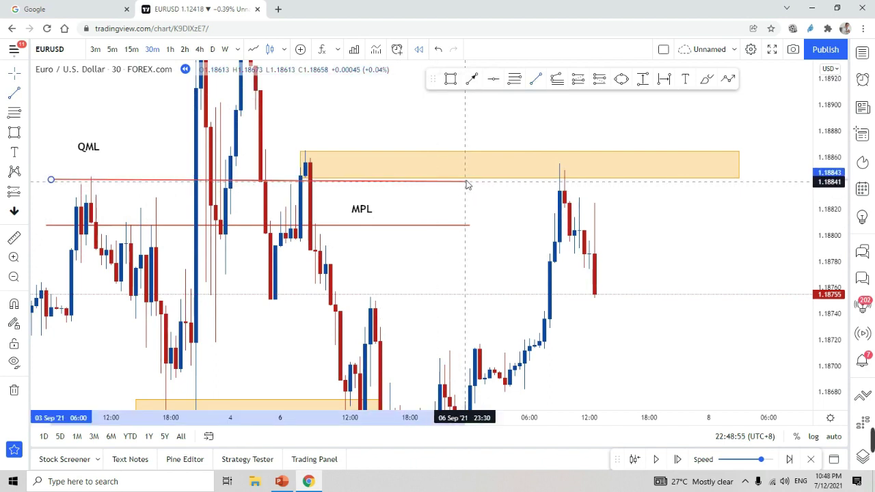
click(465, 178)
click(473, 198)
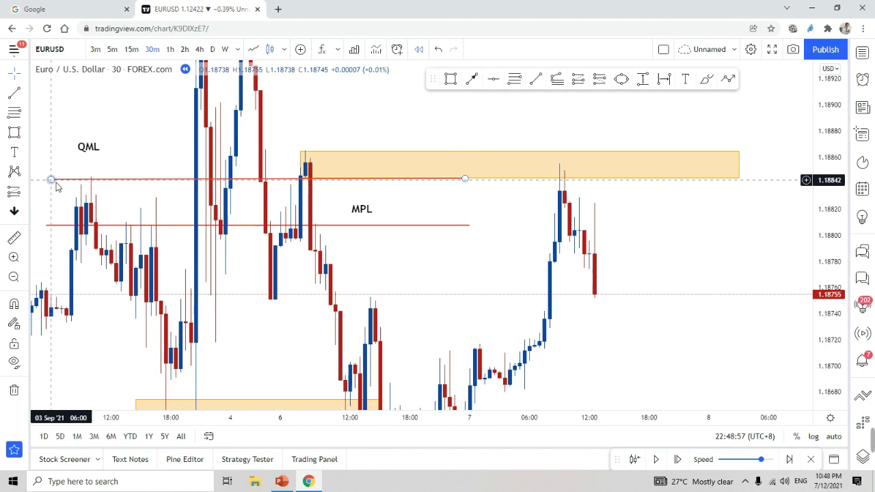
click(96, 187)
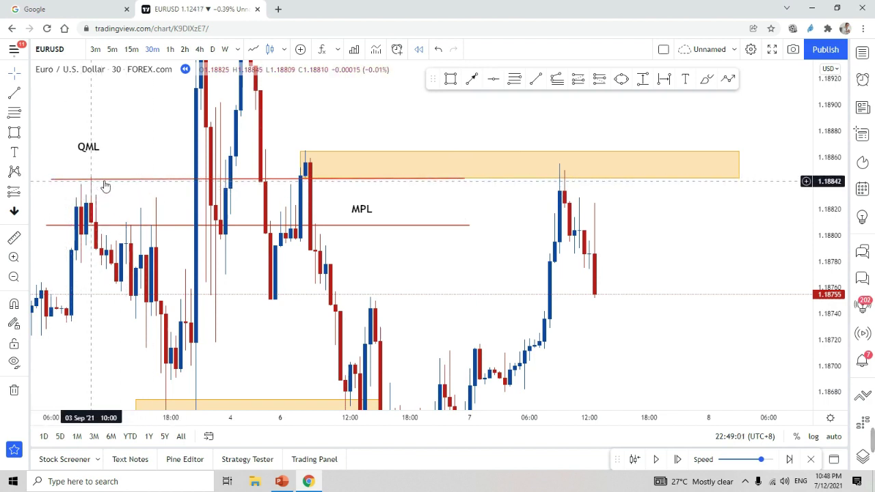
drag(143, 184, 139, 194)
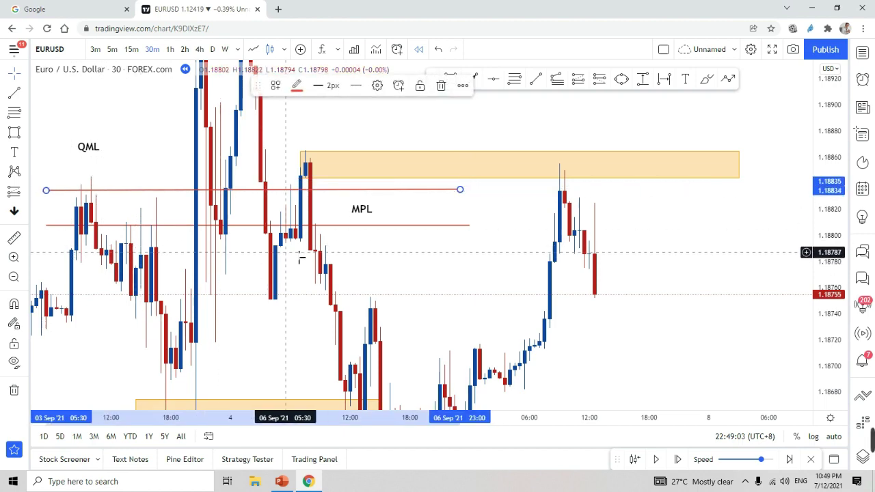
Compare the schematic path's red line and zone with the upper red line and rectangle around the last swing high
drag(470, 247, 366, 406)
mouse_move(494, 214)
mouse_down()
mouse_move(463, 319)
mouse_move(448, 333)
mouse_up()
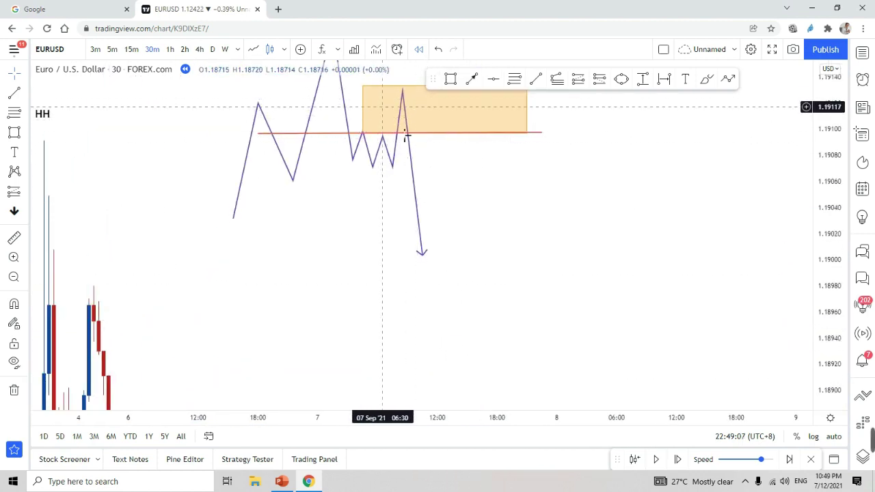
drag(330, 267, 413, 205)
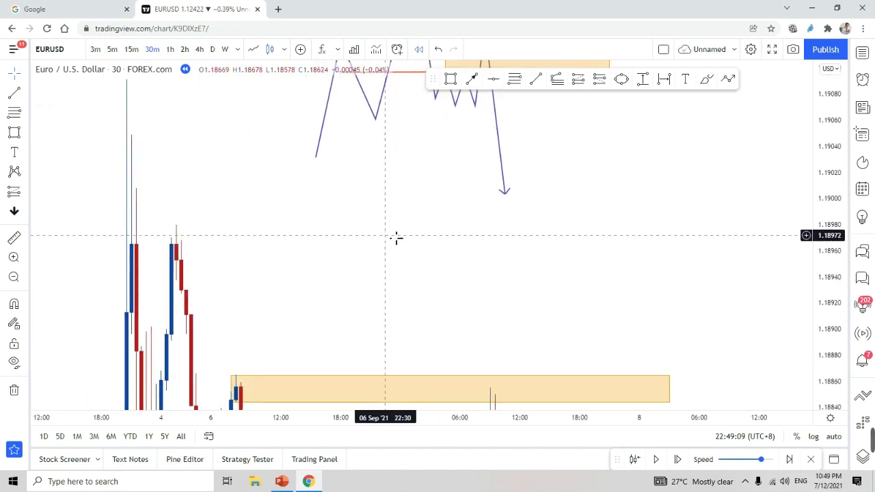
drag(395, 237, 394, 170)
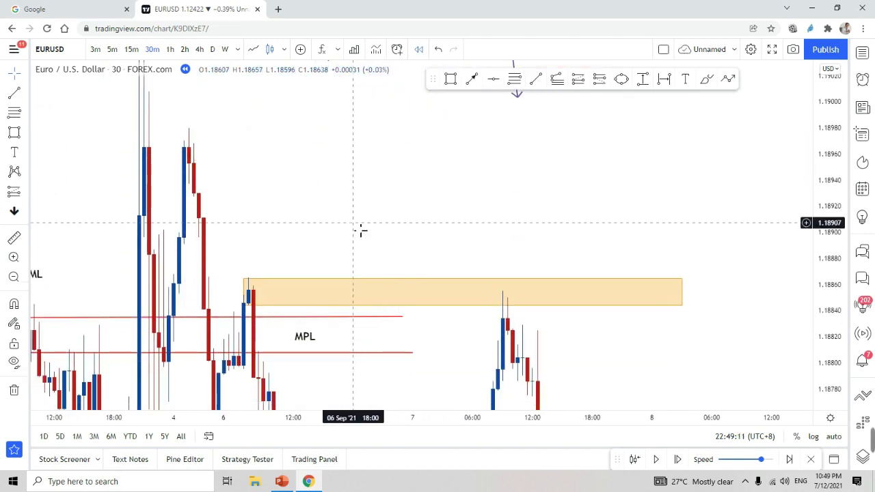
drag(357, 232, 392, 184)
click(157, 270)
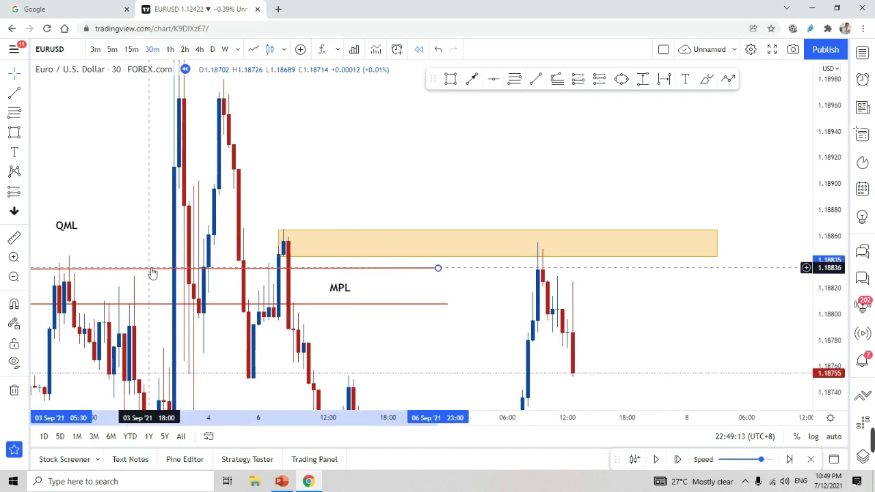
Recolor the upper red line at the QML label blue
click(298, 86)
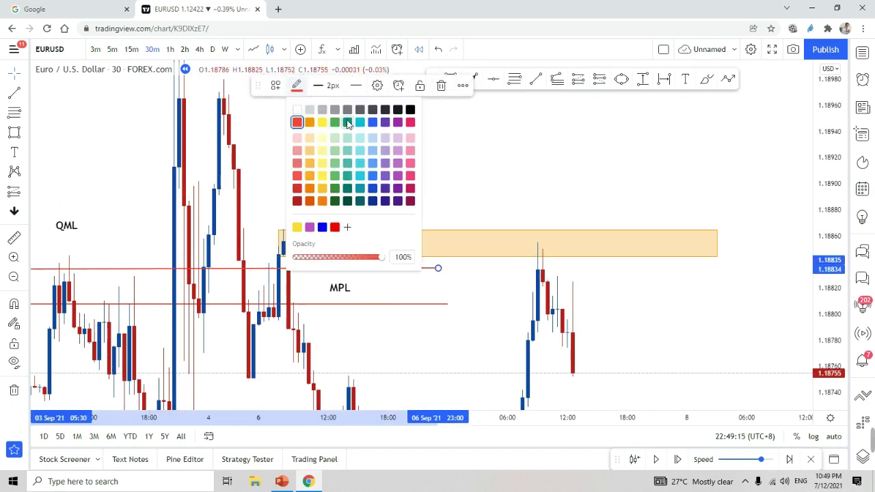
click(372, 122)
drag(366, 183, 415, 170)
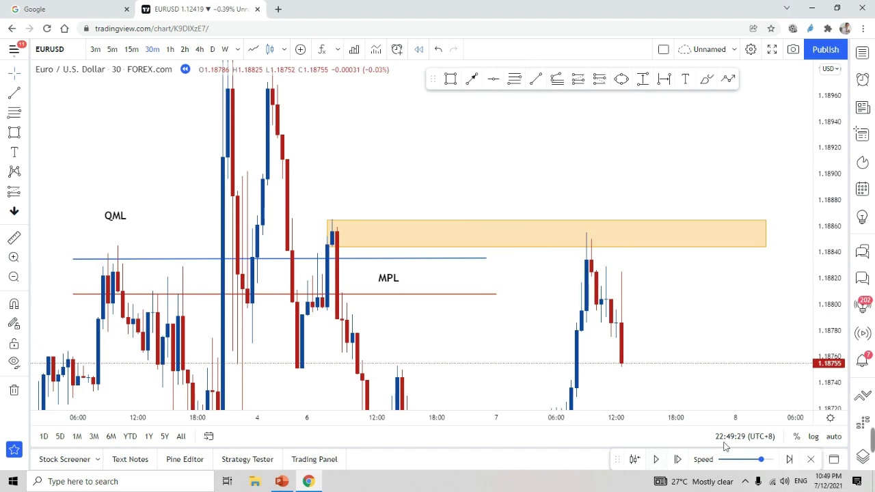
Exit the bar replay and return to the marked QML/MPL setup in early September 2021
click(810, 461)
click(530, 290)
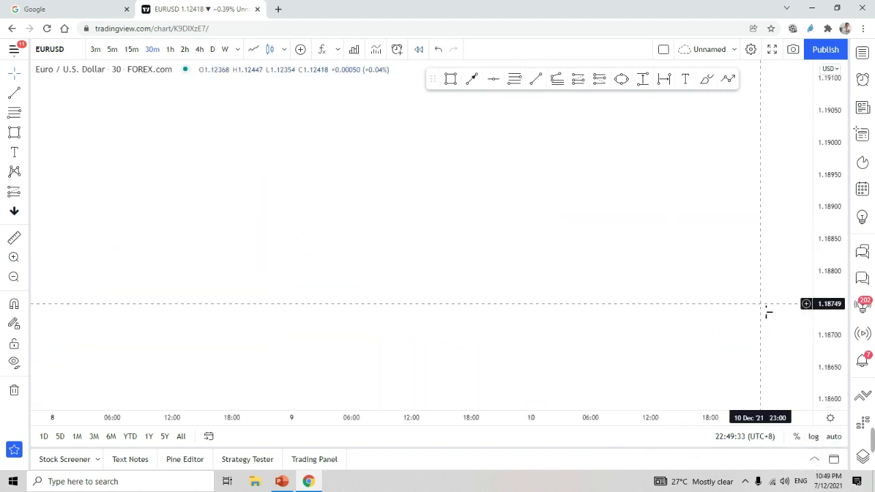
scroll(753, 308, down, 9)
drag(835, 195, 834, 392)
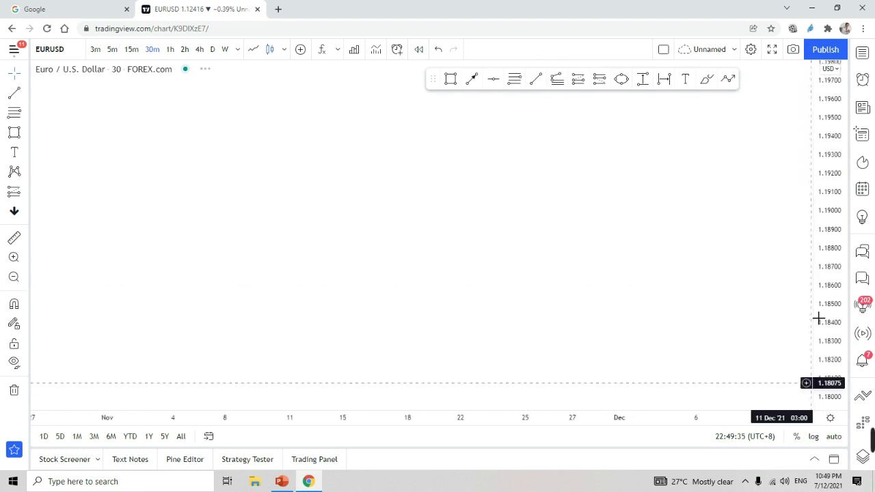
scroll(797, 284, down, 4)
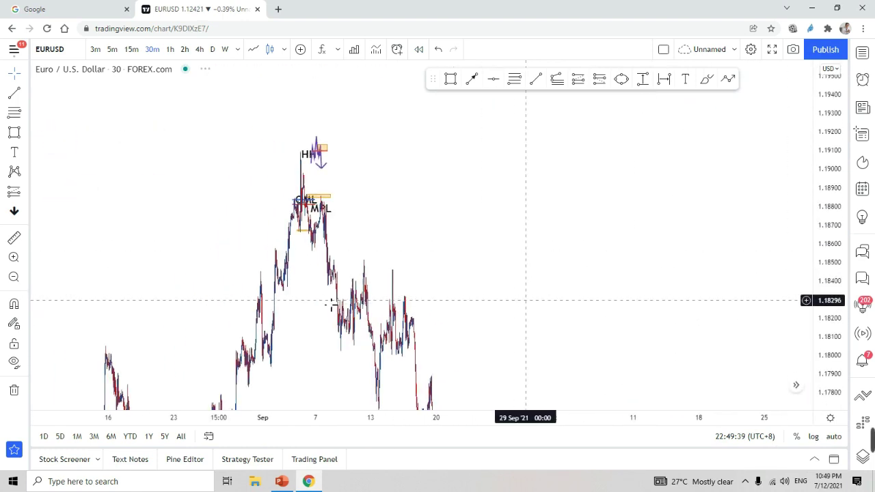
drag(176, 114, 401, 268)
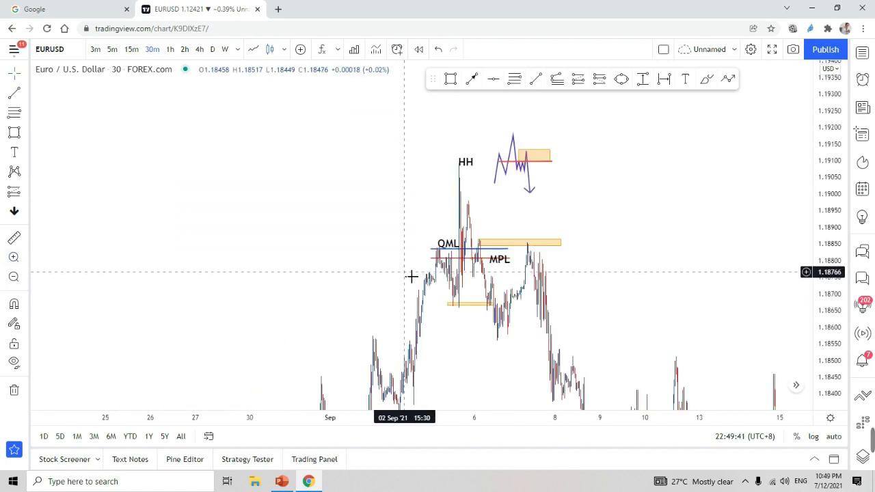
drag(373, 309, 576, 287)
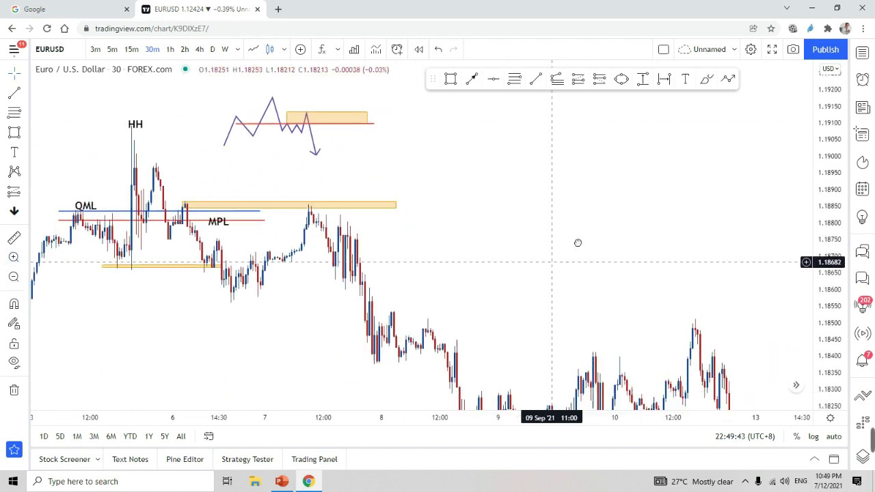
scroll(578, 276, down, 3)
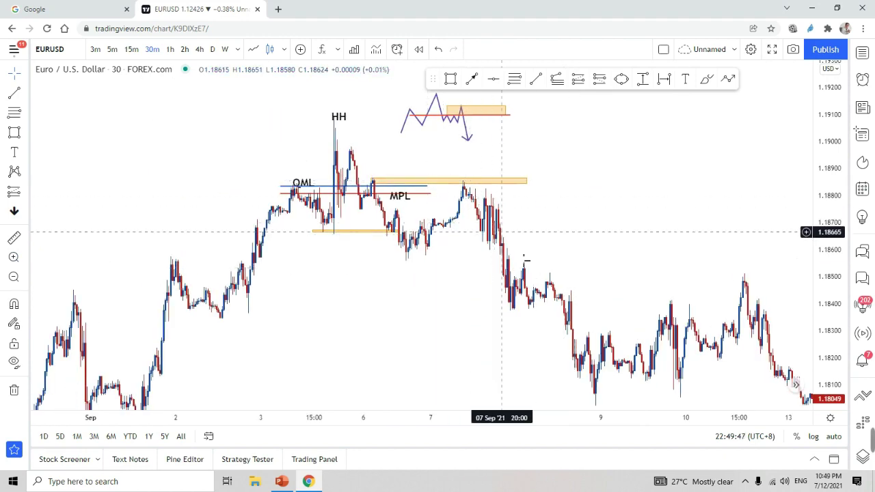
Examine how price moves away from the orange supply rectangle from 7 September through about 22 September
drag(644, 279, 556, 239)
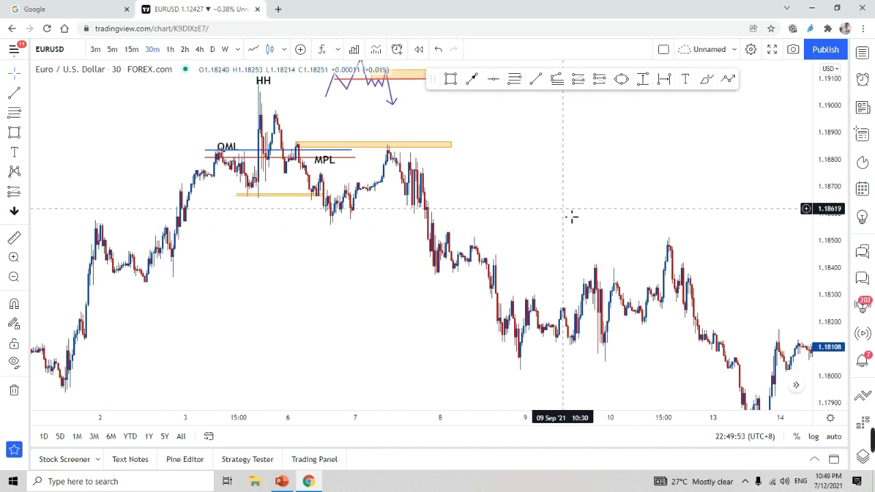
scroll(638, 221, down, 5)
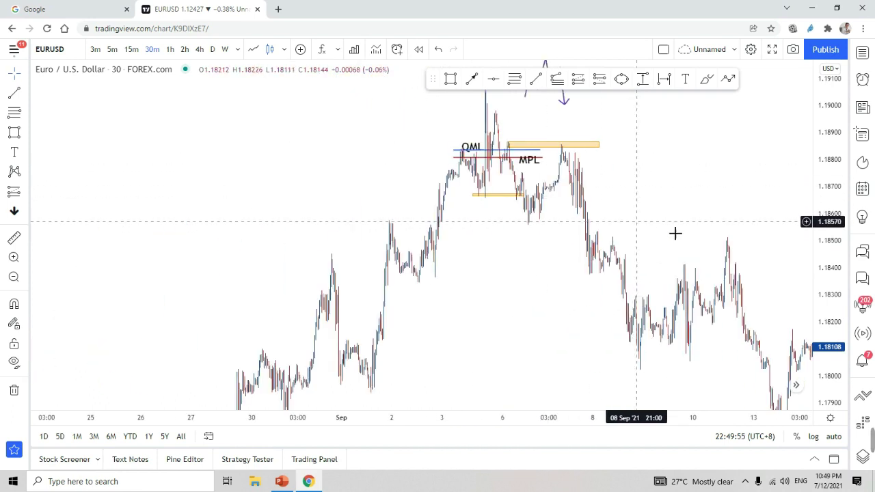
drag(708, 219, 453, 163)
drag(835, 139, 816, 289)
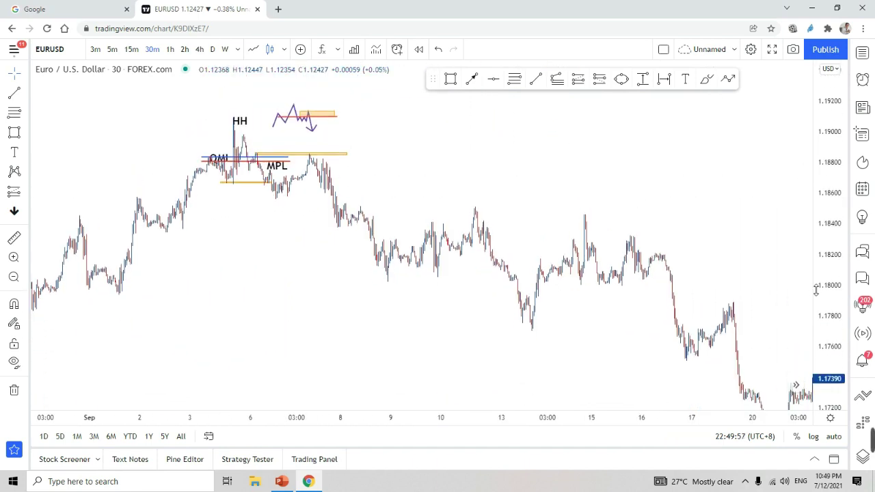
drag(695, 217, 742, 238)
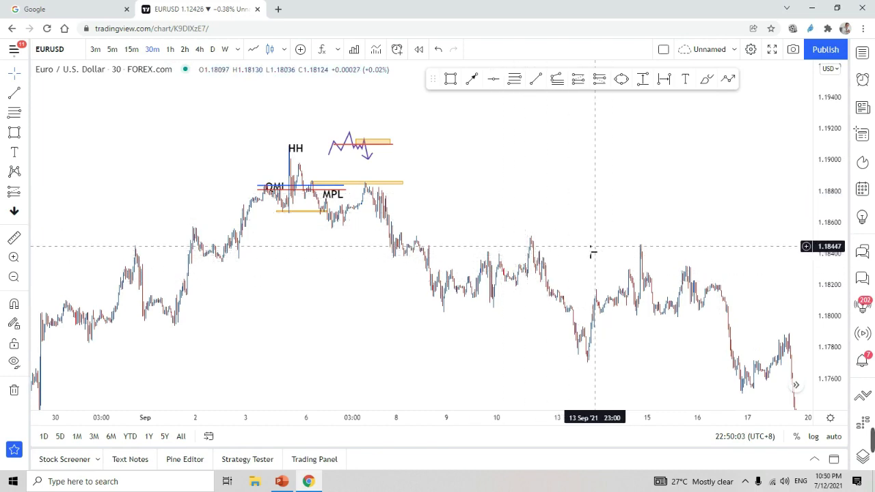
scroll(730, 281, up, 4)
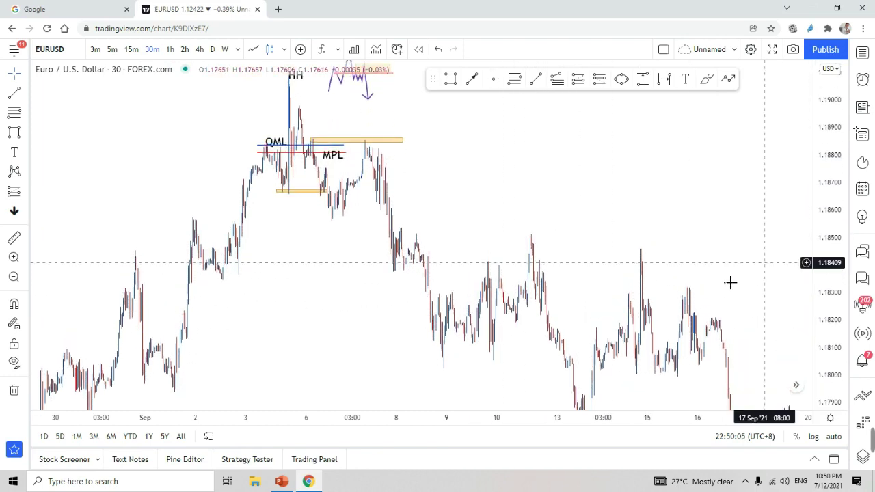
drag(554, 297, 596, 257)
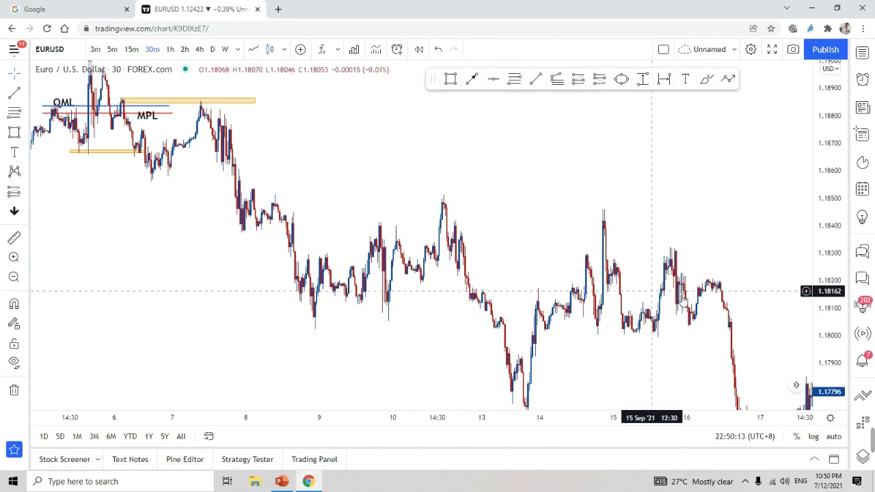
mouse_move(752, 345)
mouse_down()
mouse_move(592, 179)
mouse_move(513, 130)
mouse_up()
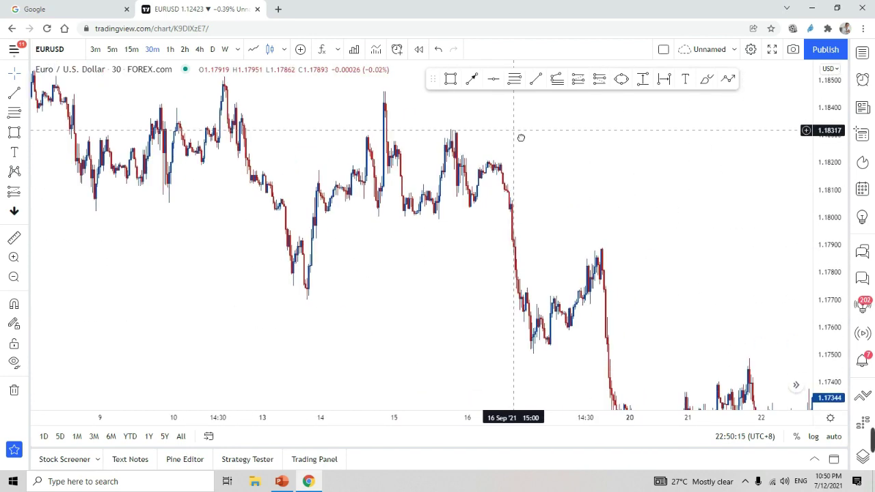
drag(567, 201, 454, 161)
drag(623, 229, 570, 227)
drag(502, 249, 615, 317)
drag(373, 202, 535, 320)
drag(427, 253, 499, 288)
drag(308, 213, 516, 256)
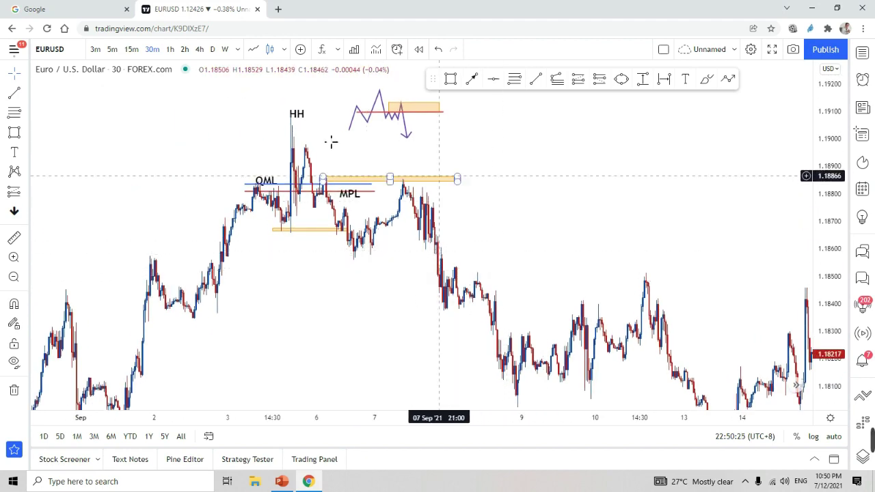
Examine the QML line, the MPL line and the orange rectangle up close around 3 to 8 September
click(13, 257)
drag(164, 85, 218, 113)
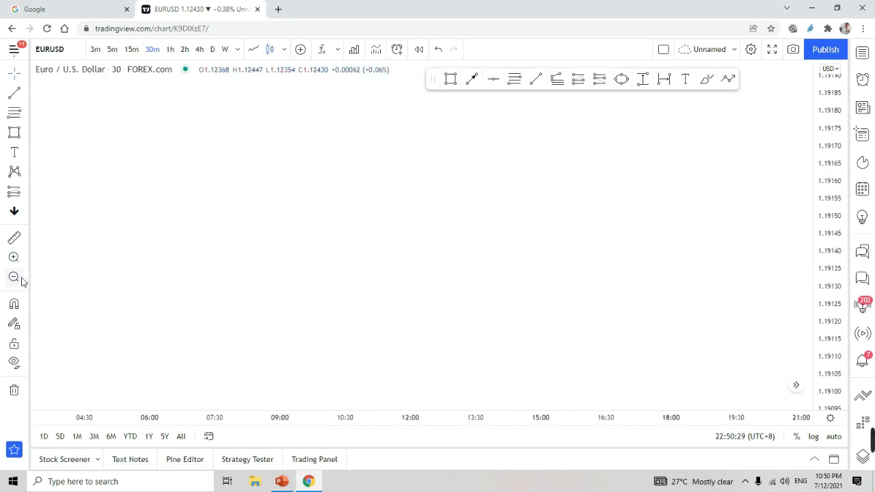
scroll(180, 236, down, 10)
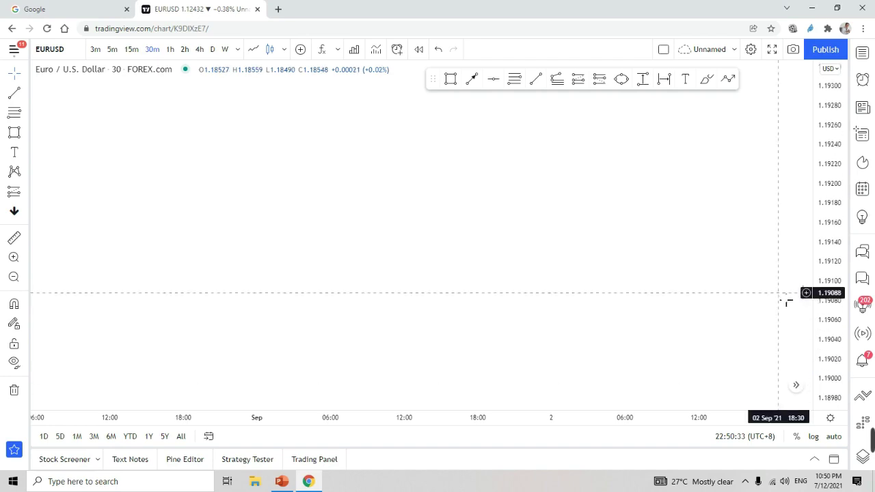
scroll(786, 302, down, 3)
scroll(782, 302, down, 2)
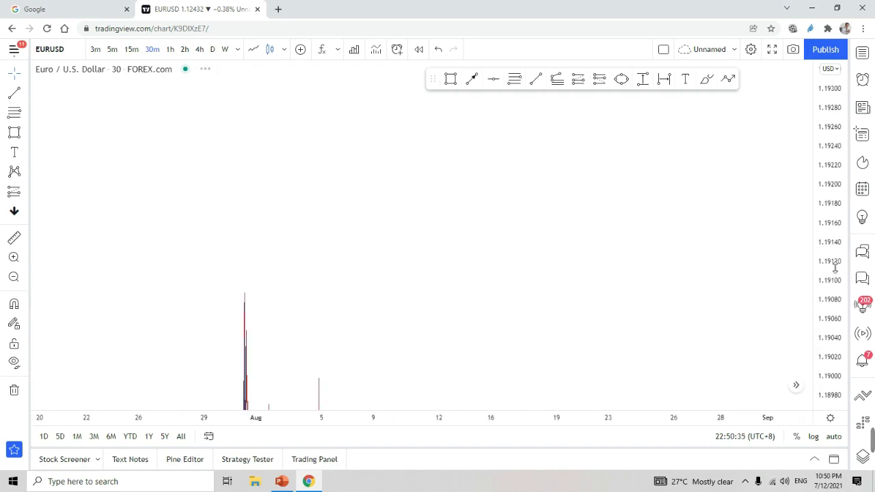
drag(574, 320, 431, 154)
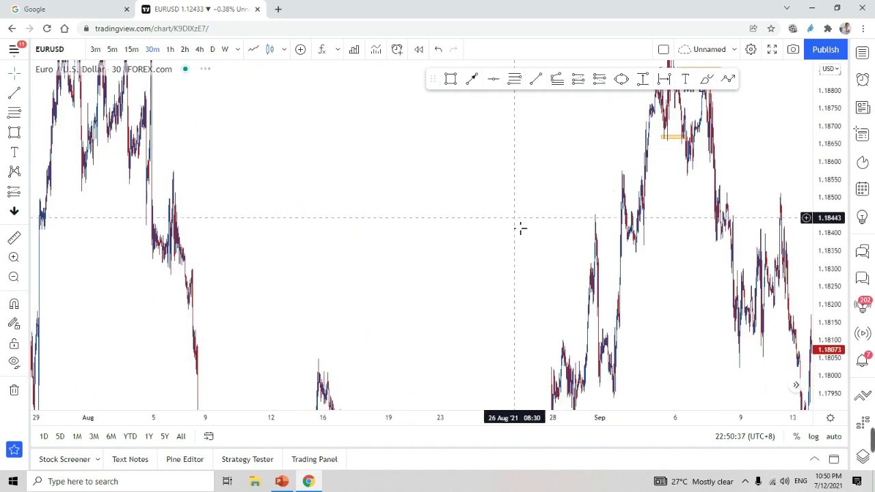
drag(520, 228, 2, 314)
click(14, 257)
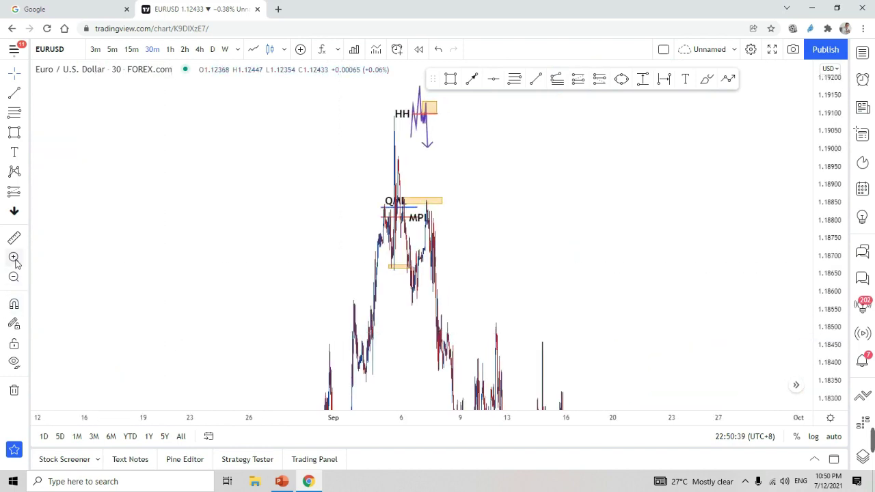
drag(251, 120, 524, 313)
scroll(524, 313, up, 6)
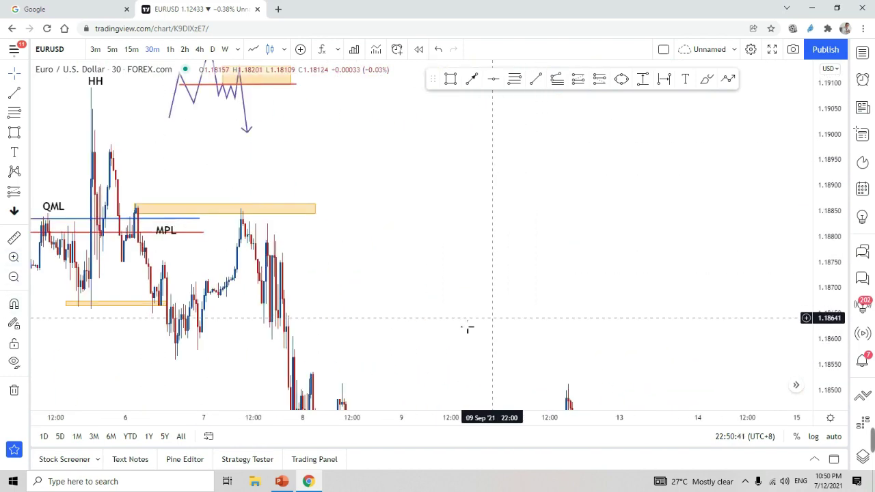
drag(393, 318, 593, 326)
scroll(544, 280, up, 2)
drag(539, 289, 695, 269)
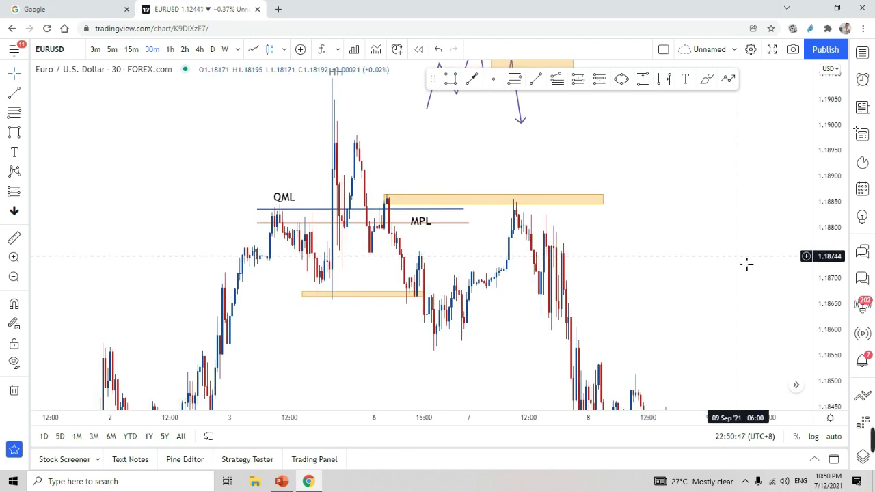
drag(745, 262, 751, 305)
scroll(751, 305, up, 2)
drag(836, 214, 836, 255)
drag(677, 230, 755, 256)
scroll(675, 257, up, 1)
drag(698, 335, 759, 299)
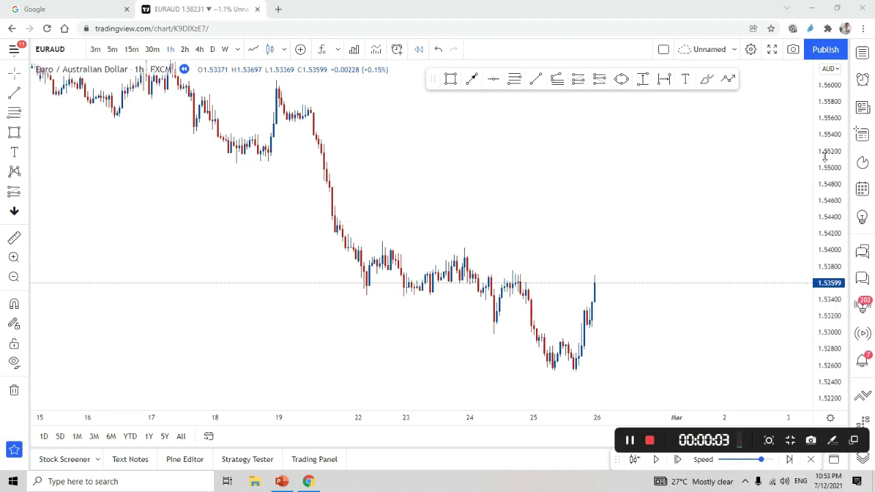
Trace the EURAUD 1-hour downtrend's swing highs and lows with a path from 15 Feb to about 1.5252 at 08:00 on 25 Feb
drag(733, 205, 721, 219)
scroll(663, 211, down, 1)
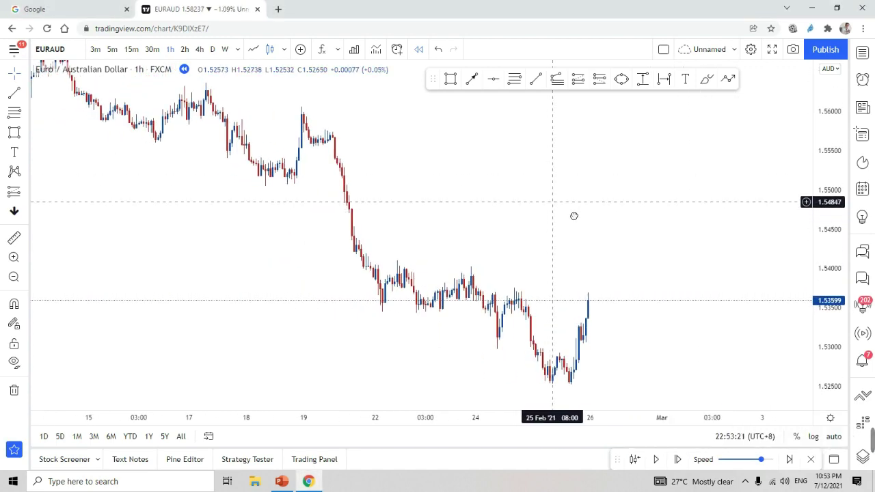
mouse_move(574, 216)
mouse_down()
mouse_move(672, 256)
mouse_move(504, 189)
mouse_move(657, 250)
mouse_move(547, 207)
mouse_move(652, 237)
mouse_move(572, 214)
mouse_up()
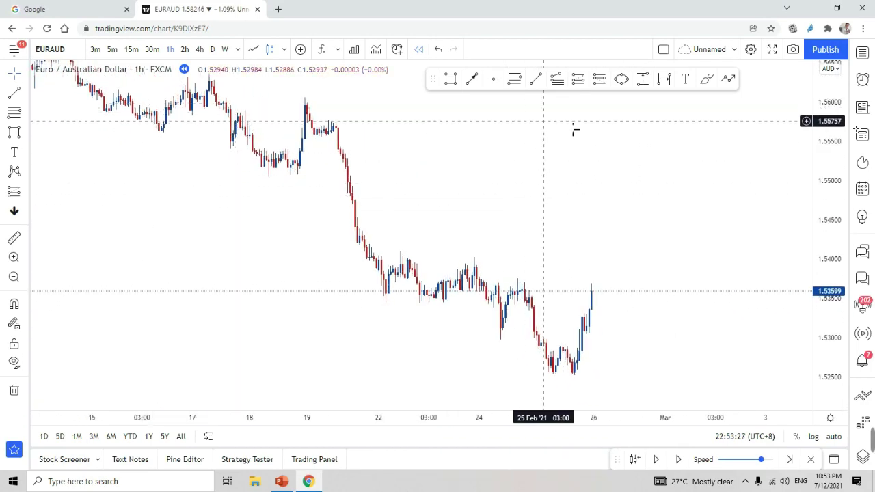
click(727, 79)
click(87, 85)
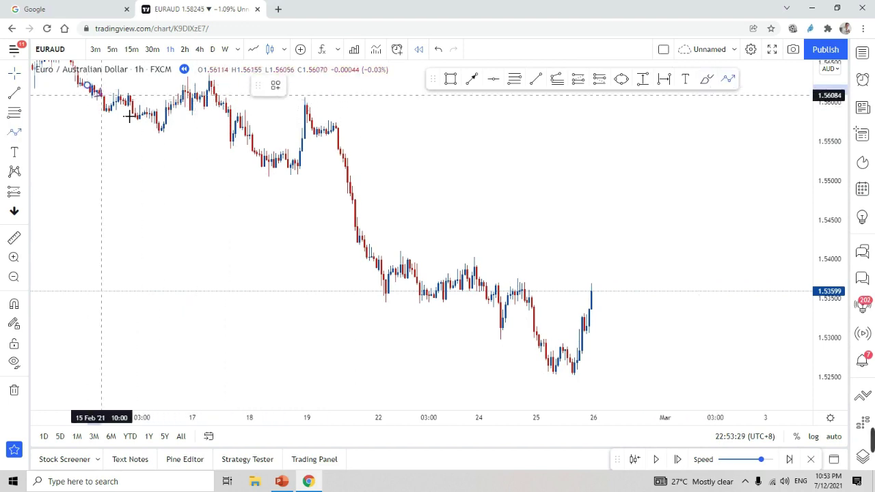
click(163, 135)
click(212, 77)
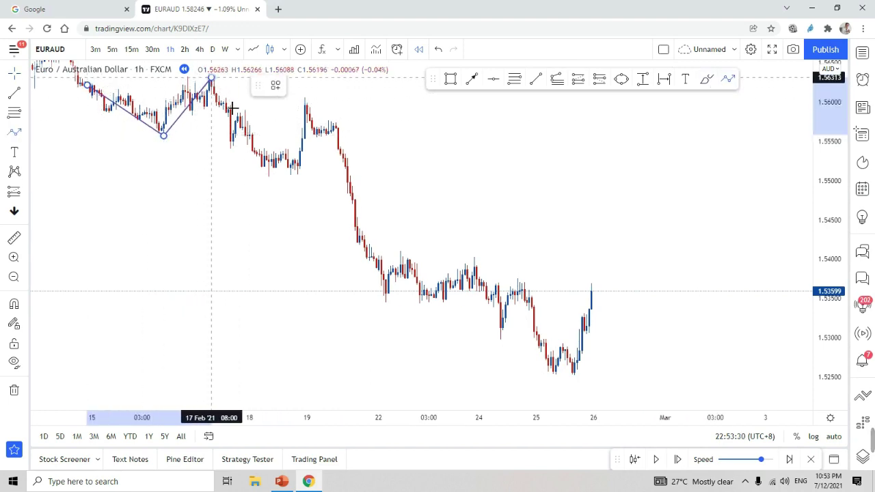
click(280, 182)
click(307, 102)
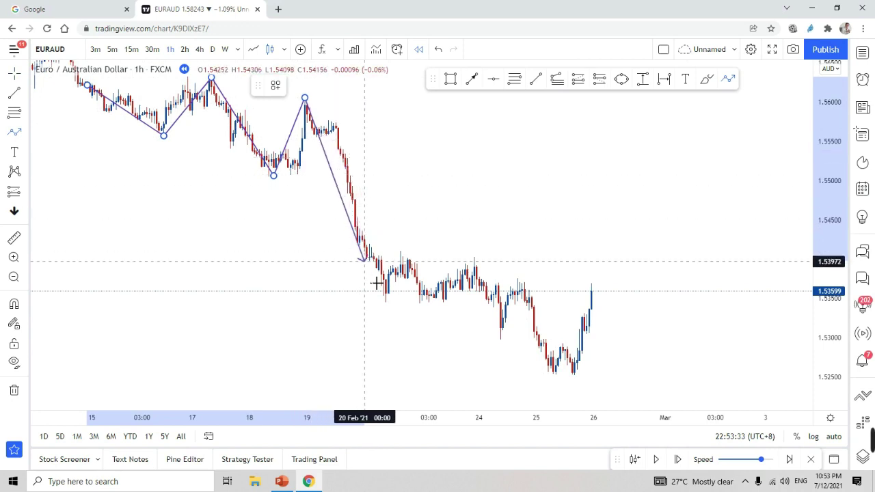
click(402, 300)
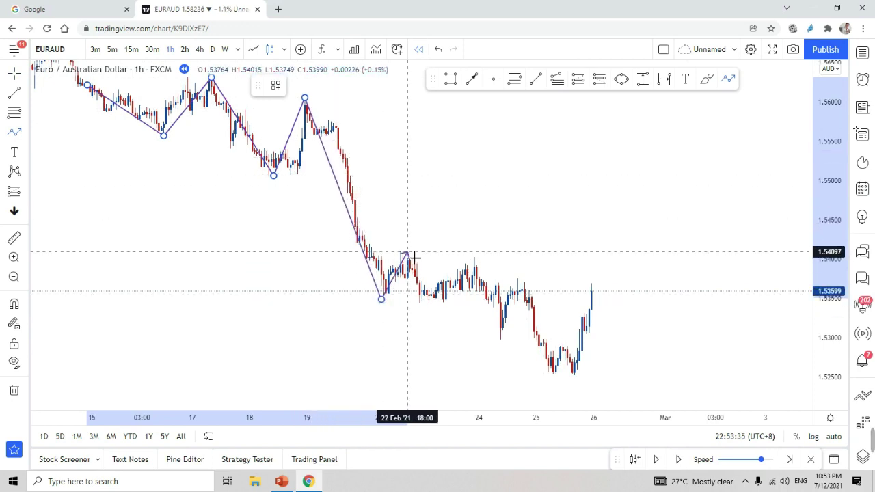
click(427, 270)
click(511, 345)
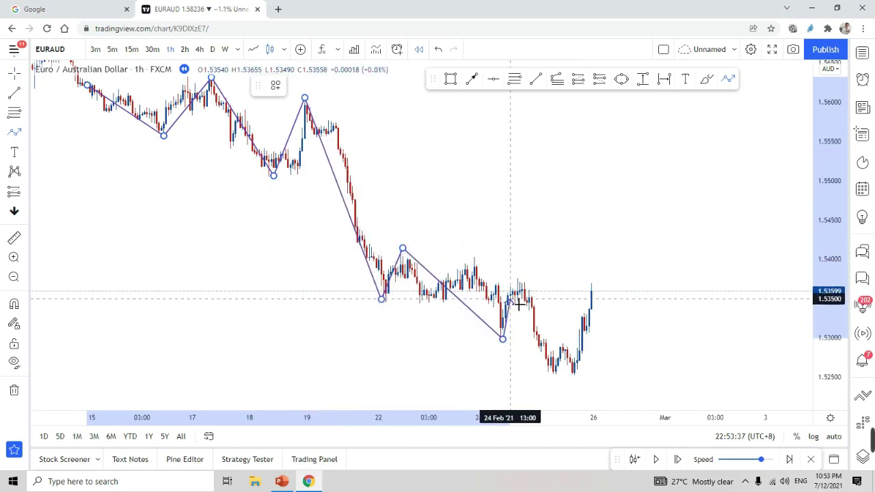
click(518, 278)
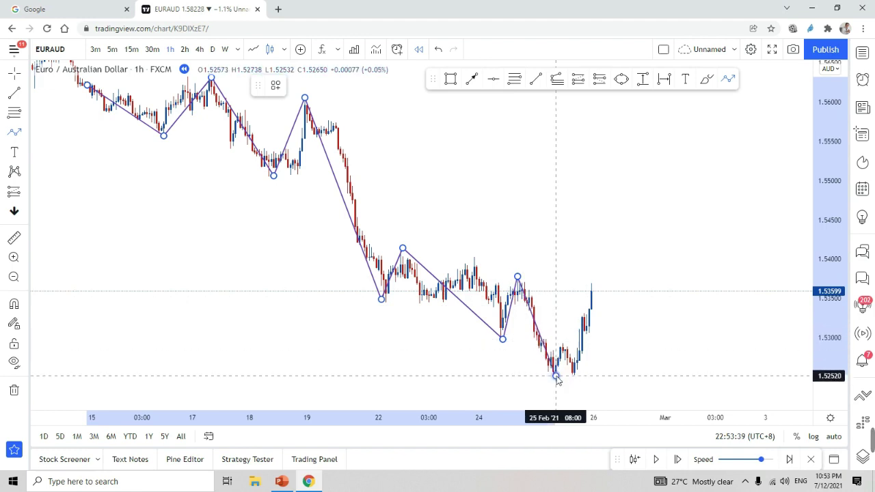
click(622, 360)
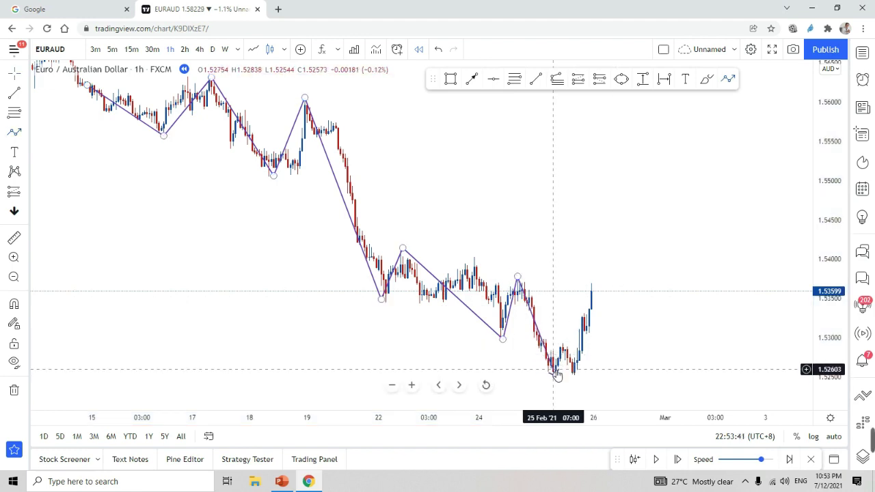
Delete the path traced over the EURAUD downtrend
click(554, 370)
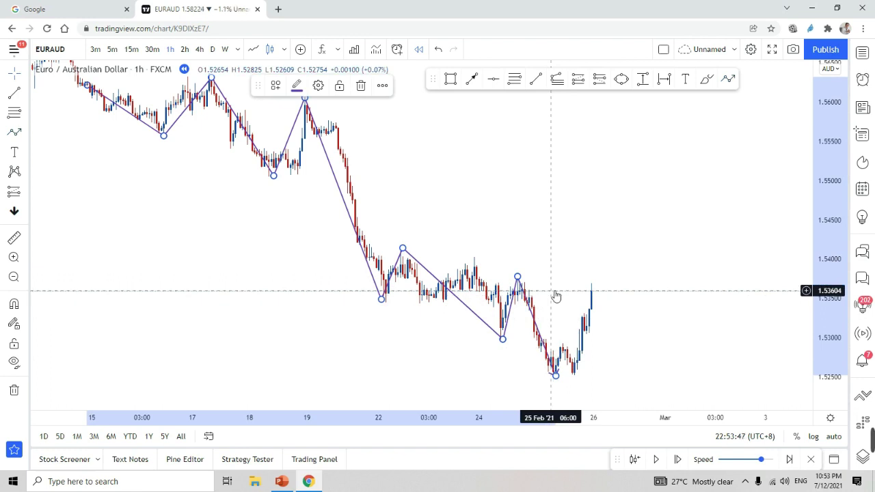
key(Delete)
drag(660, 315, 558, 286)
drag(824, 380, 822, 299)
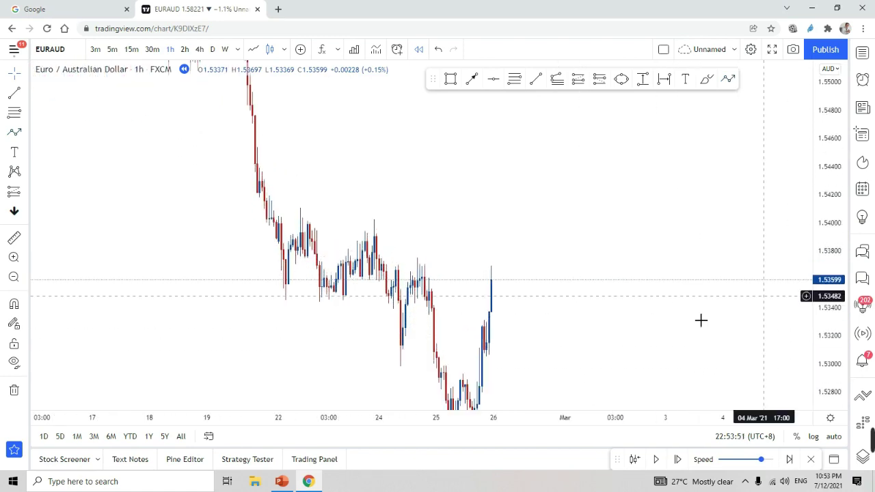
Add the text label "LH" just above the 24 February lower high on the EURAUD 1-hour chart
scroll(690, 321, up, 3)
drag(482, 357, 557, 309)
drag(469, 327, 469, 307)
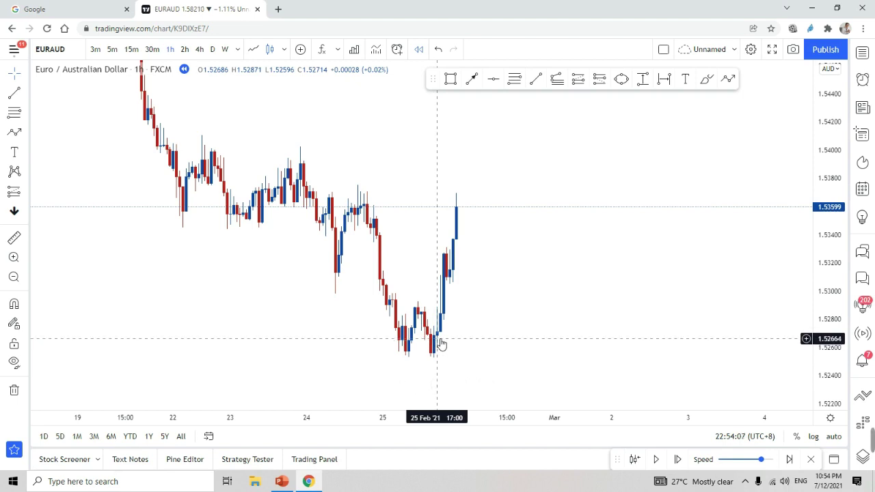
scroll(441, 343, up, 1)
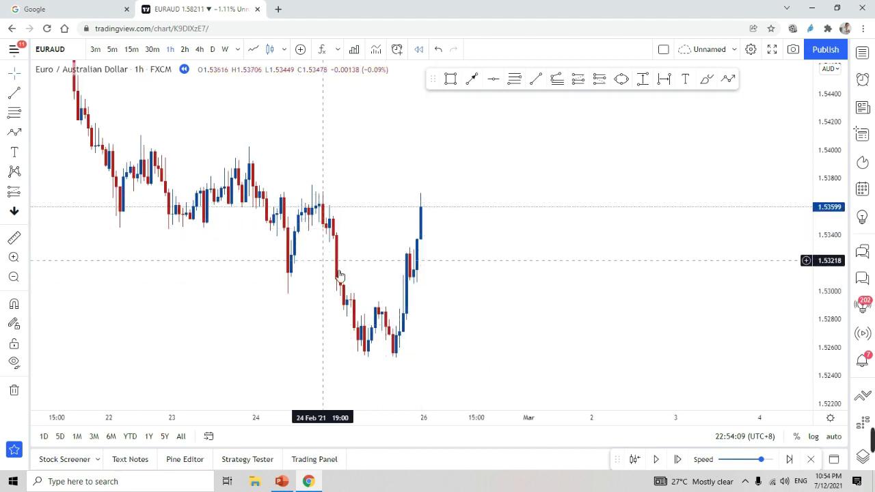
click(688, 81)
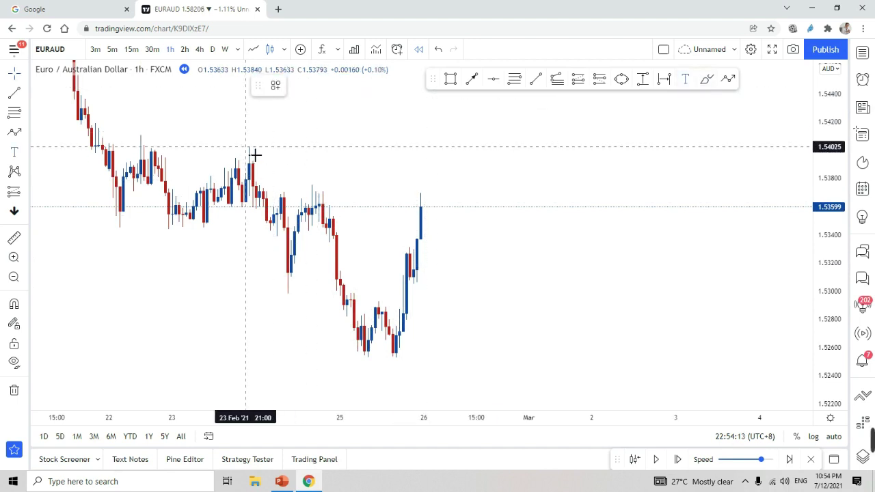
click(324, 184)
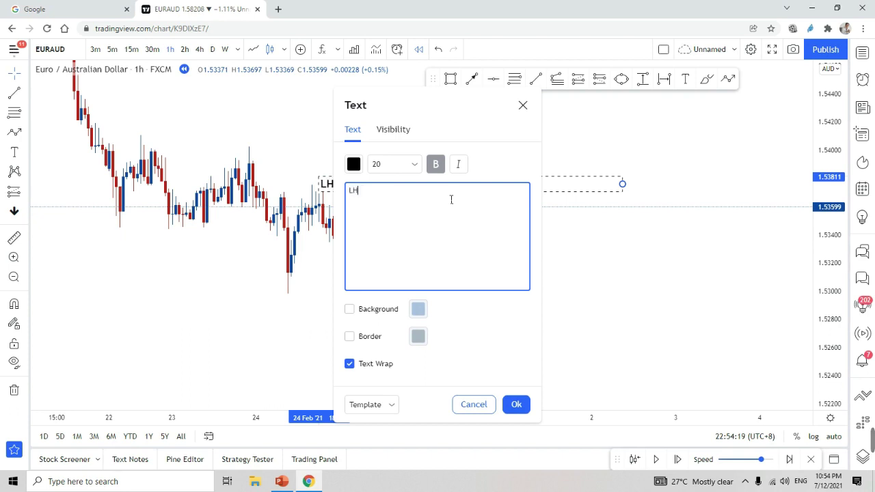
click(517, 405)
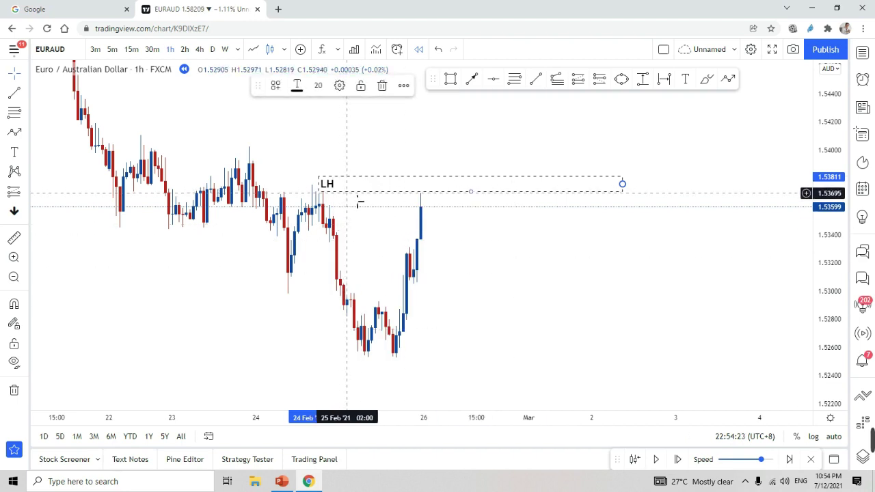
drag(355, 195, 337, 191)
click(320, 203)
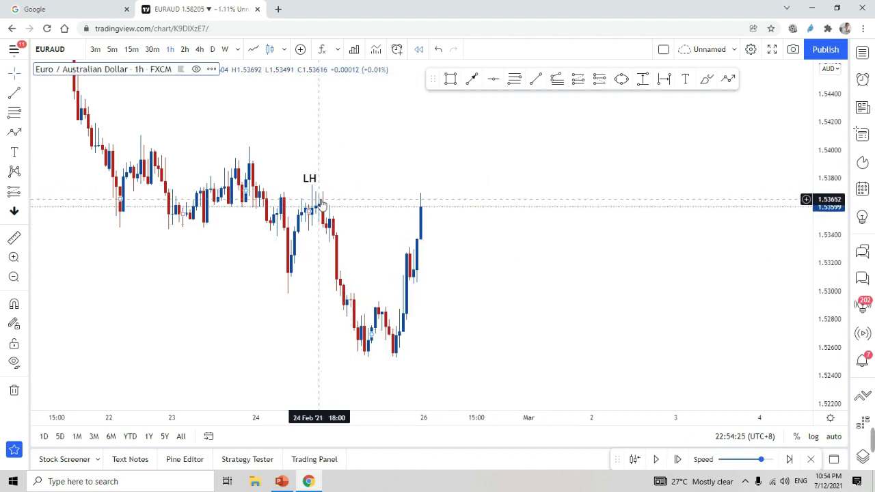
Draw a rectangle at the LH high from 24 Feb 15:00 to 26 Feb 11:00, from about 1.5369 up to about 1.5376
click(451, 79)
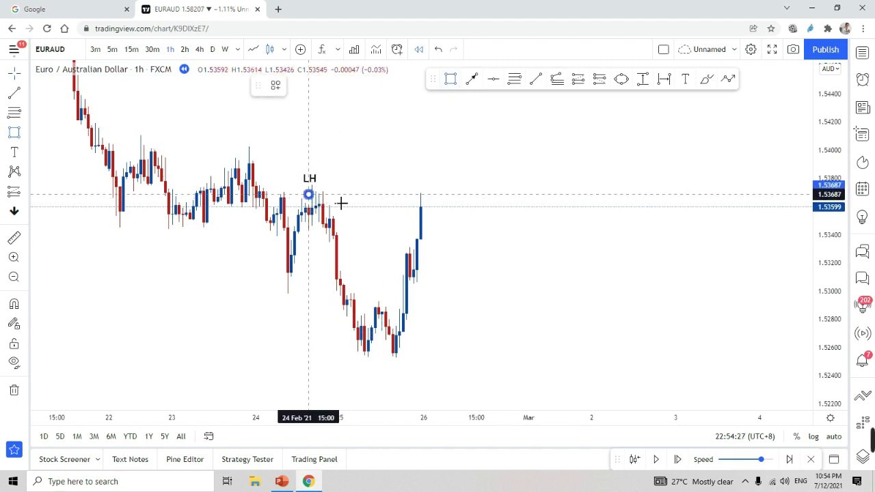
drag(341, 203, 465, 191)
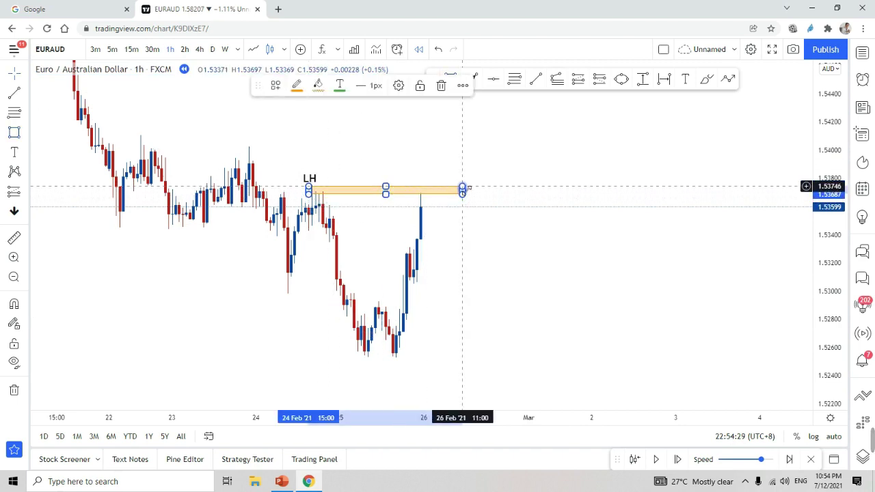
click(371, 211)
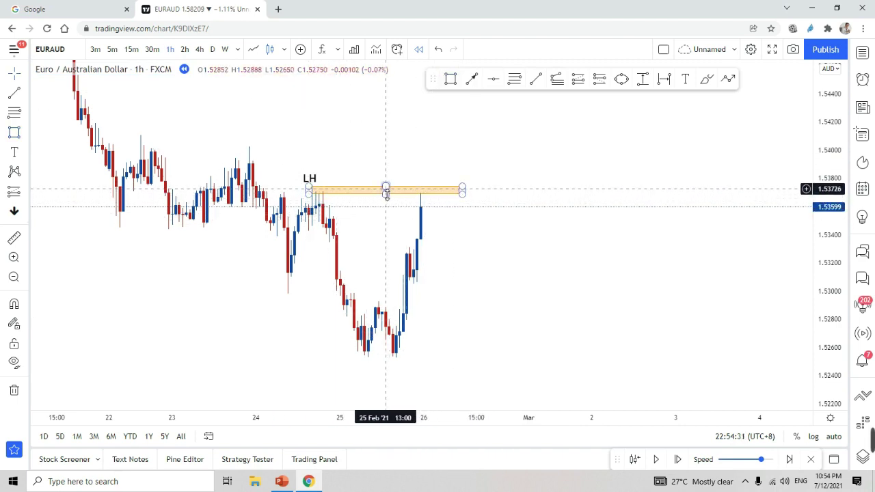
drag(386, 187, 386, 184)
click(386, 213)
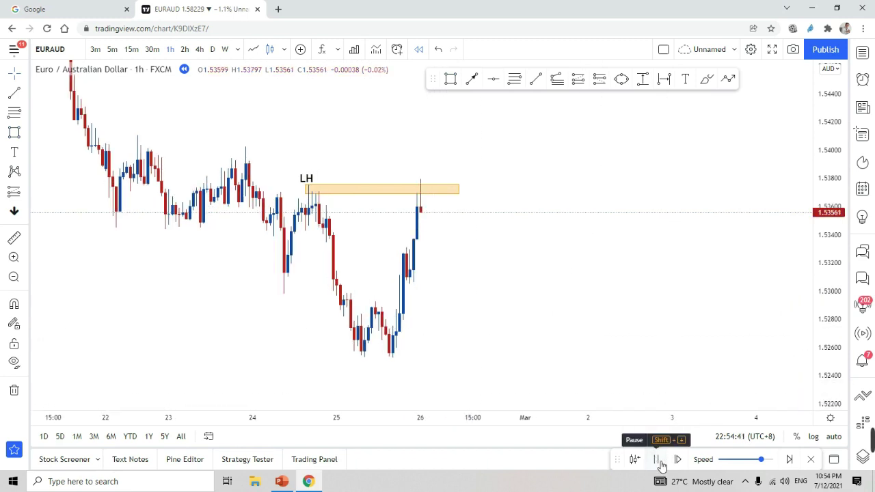
Replay price until it breaks above the LH rectangle, and draw a level trend line at 1.52985 from 23 Feb 14:00 to 2 Mar 17:00
click(658, 460)
drag(505, 271, 528, 267)
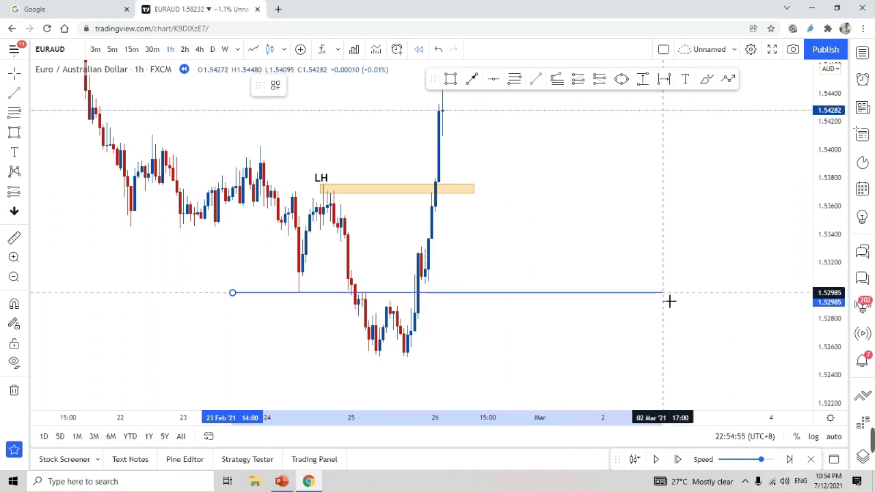
click(663, 293)
click(592, 269)
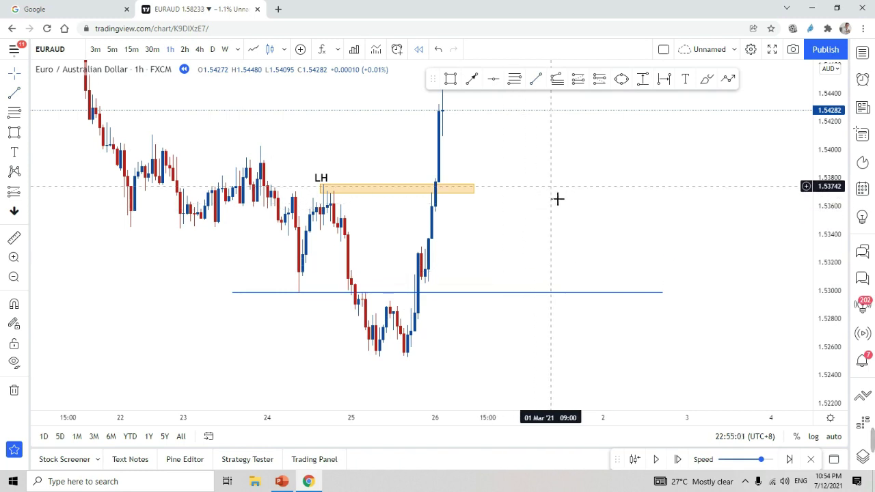
Label the level line "QML" just beneath it at the 24 February swing low
click(685, 79)
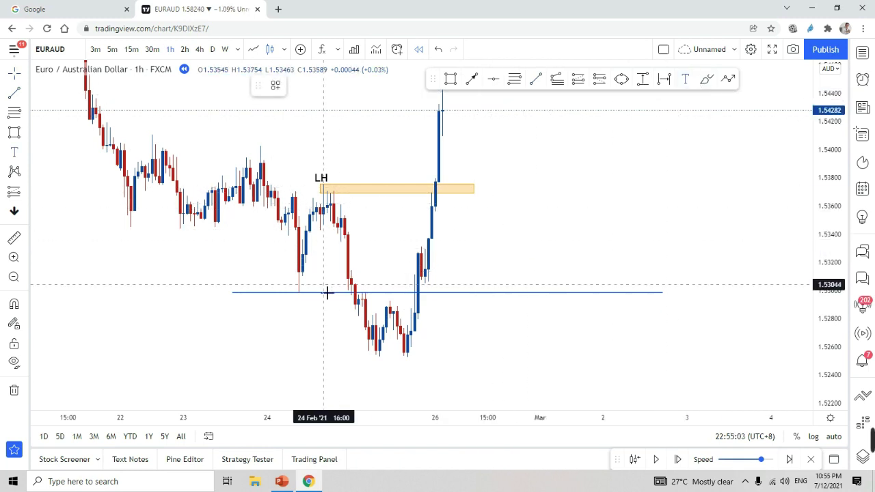
click(292, 306)
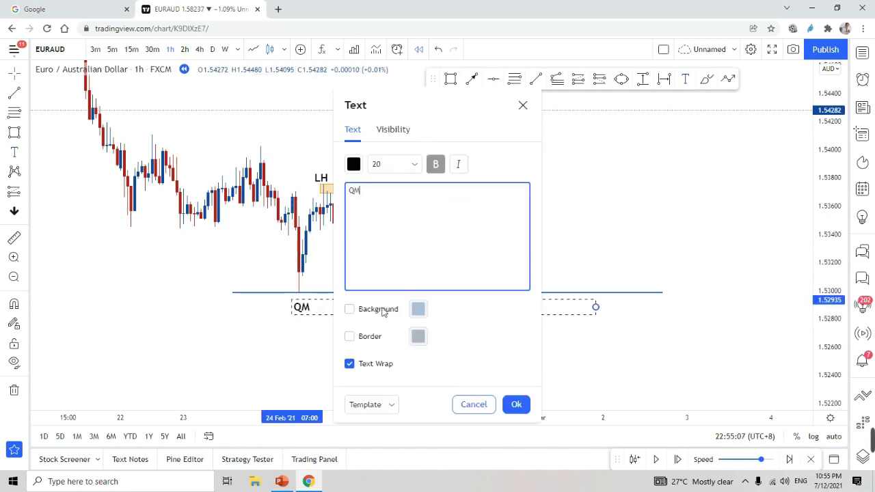
click(516, 404)
drag(315, 311, 308, 308)
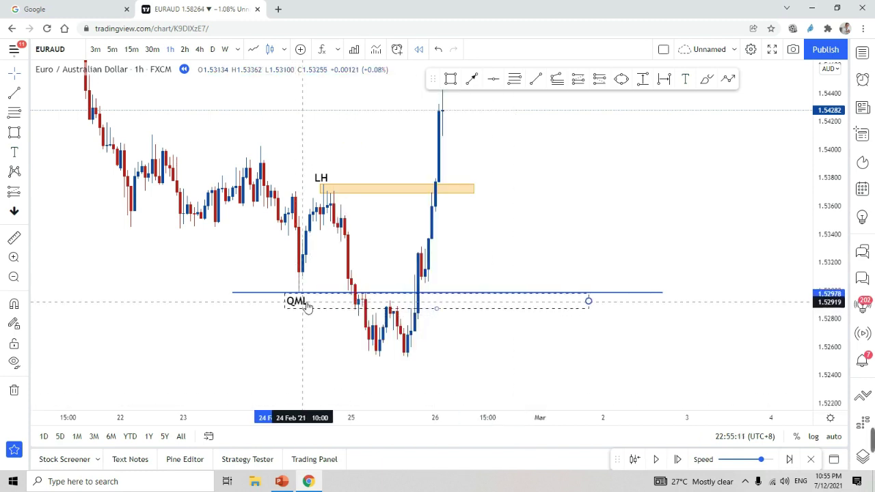
click(282, 328)
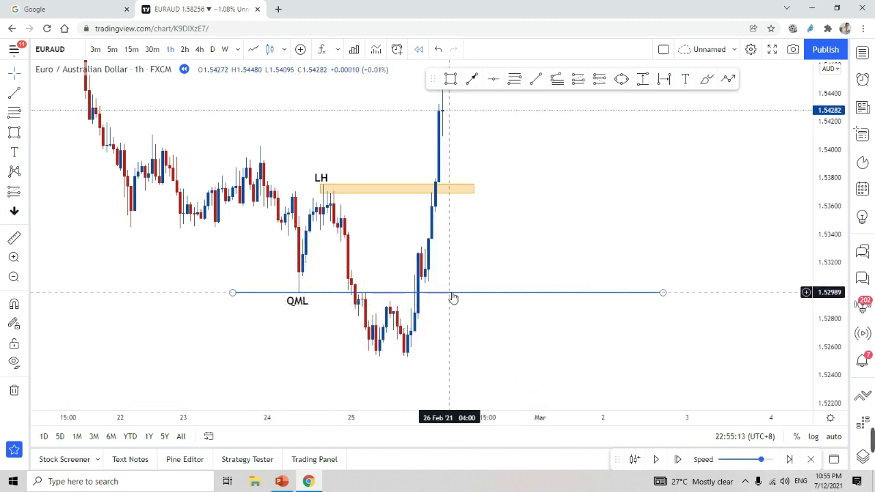
Draw a rectangle from the QML line down to just below the 25 February lows, extending to about 2 March
click(455, 80)
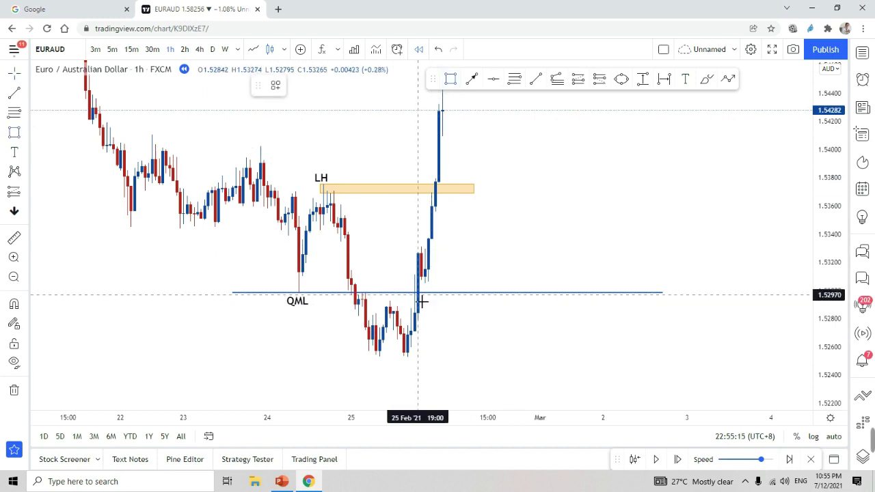
mouse_move(414, 300)
mouse_down()
mouse_move(531, 356)
mouse_move(608, 362)
mouse_up()
click(665, 344)
Measure the price range from the QML line down to about 1.5252 beside the line's start, and widen the measurement toward earlier dates
click(642, 79)
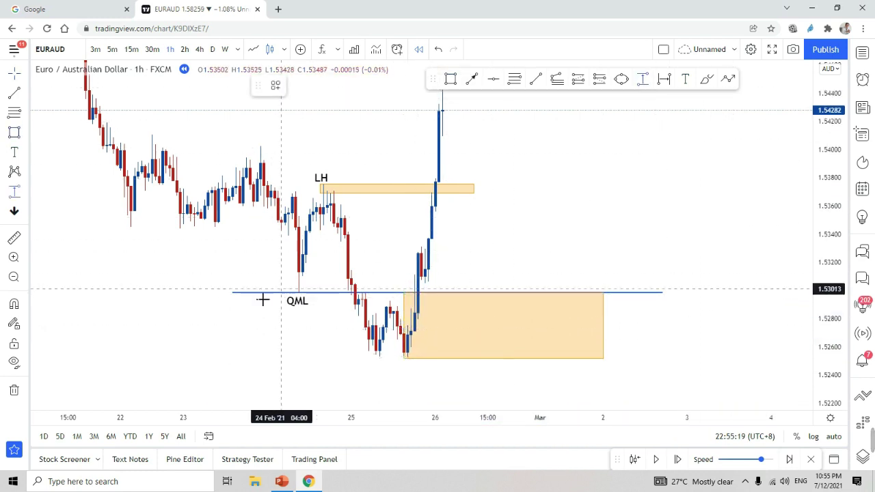
drag(229, 301, 253, 358)
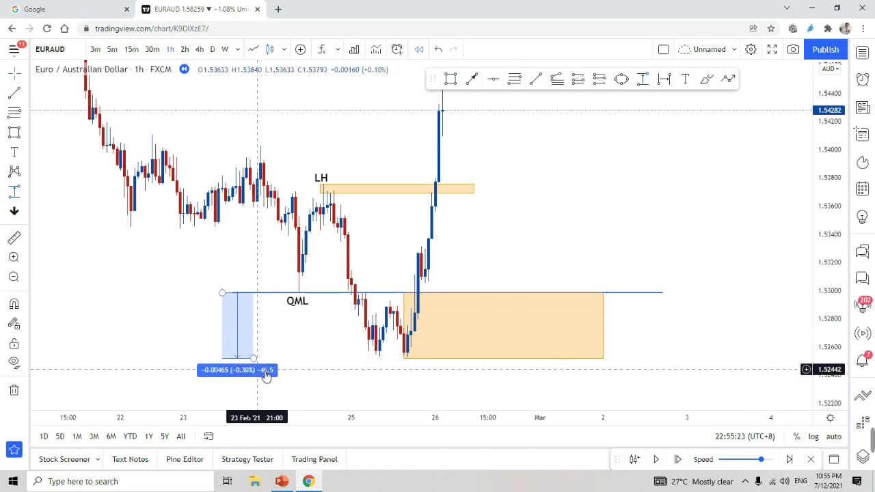
click(306, 365)
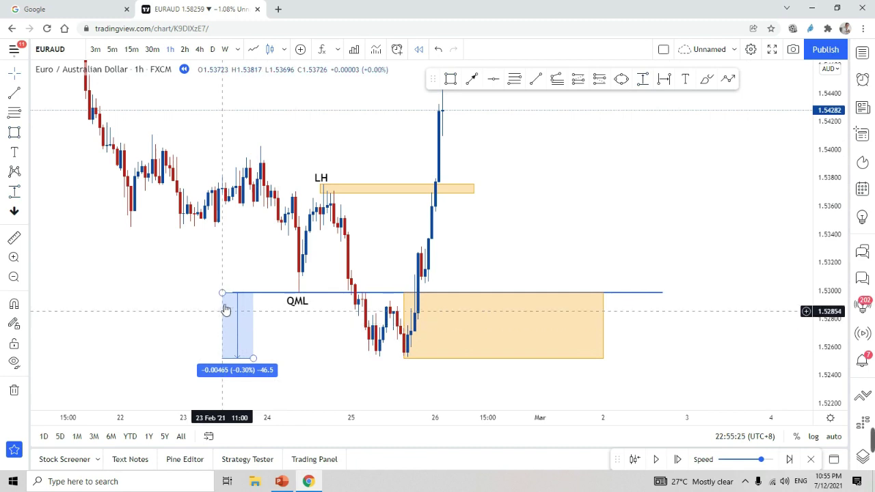
drag(223, 293, 204, 296)
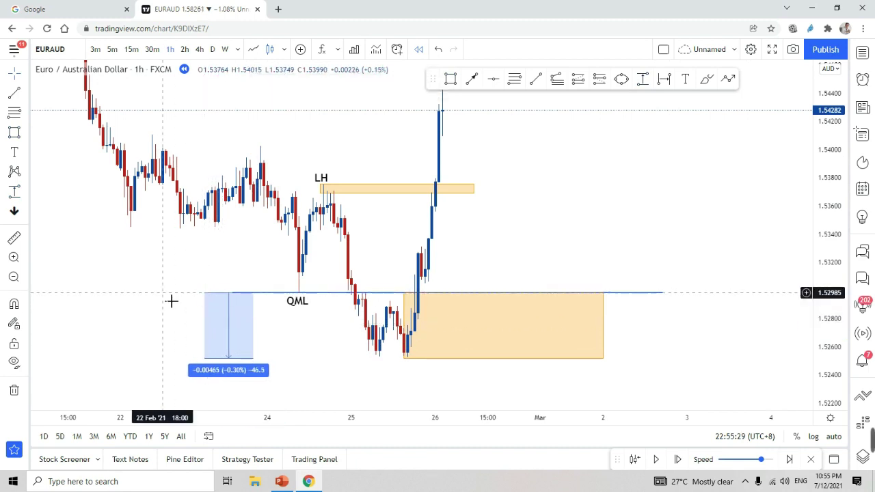
Delete the large rectangle between the QML line and the 25 February lows
click(501, 359)
key(Delete)
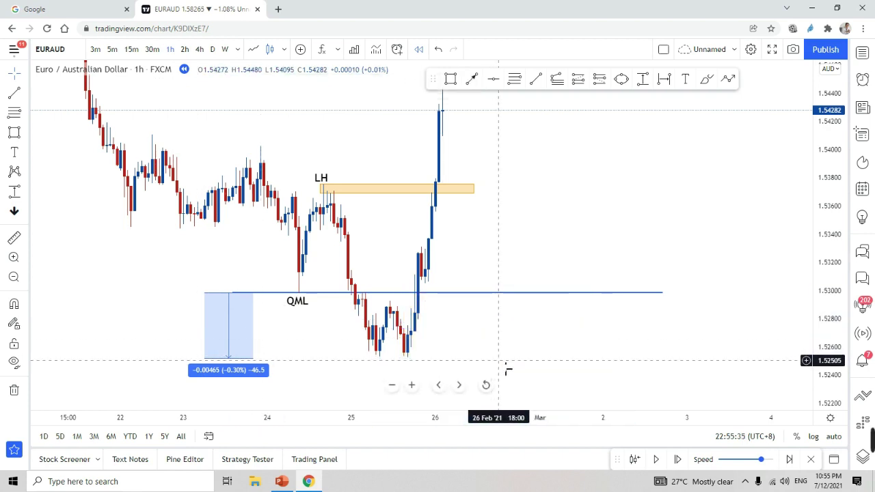
Draw a rectangle around the small base above the QML line, from 25 Feb 16:00 to 1 Mar 14:00 between 1.53071 and 1.53307
drag(531, 225, 518, 248)
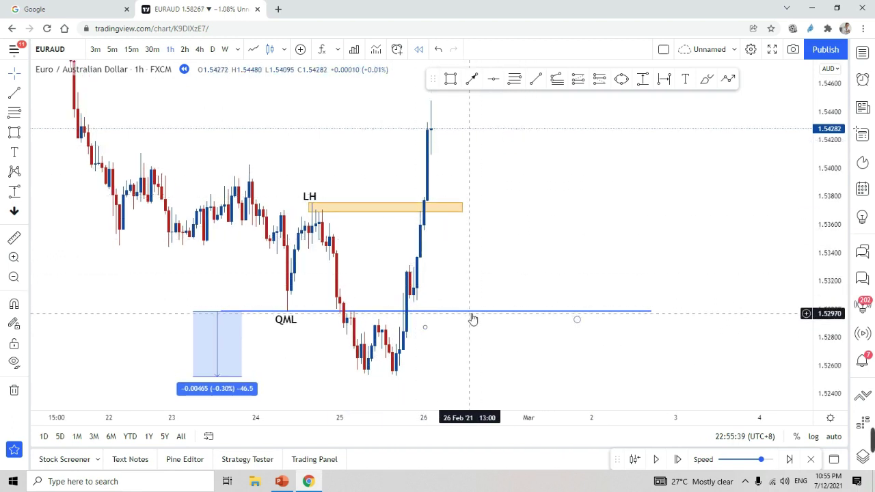
drag(599, 188, 598, 164)
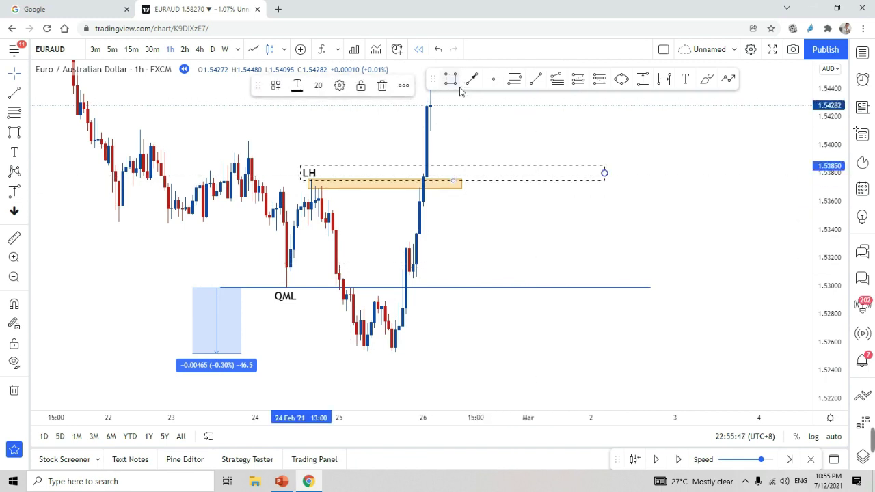
click(450, 81)
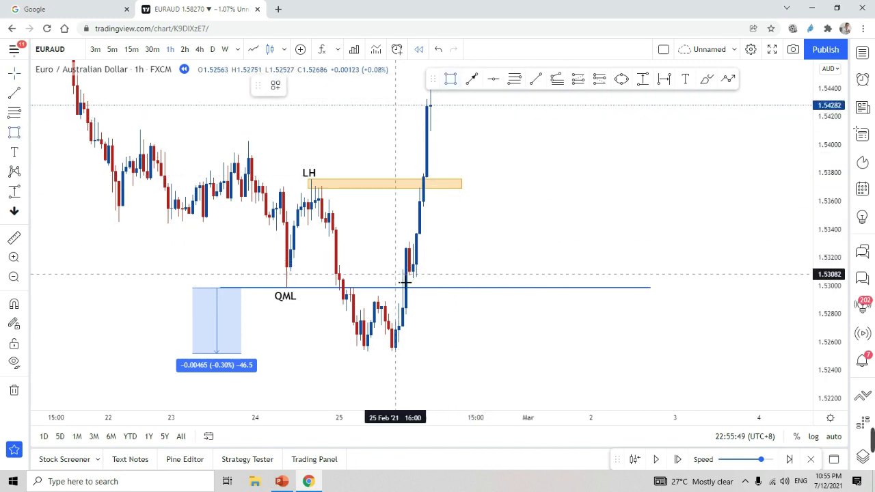
drag(395, 276, 556, 240)
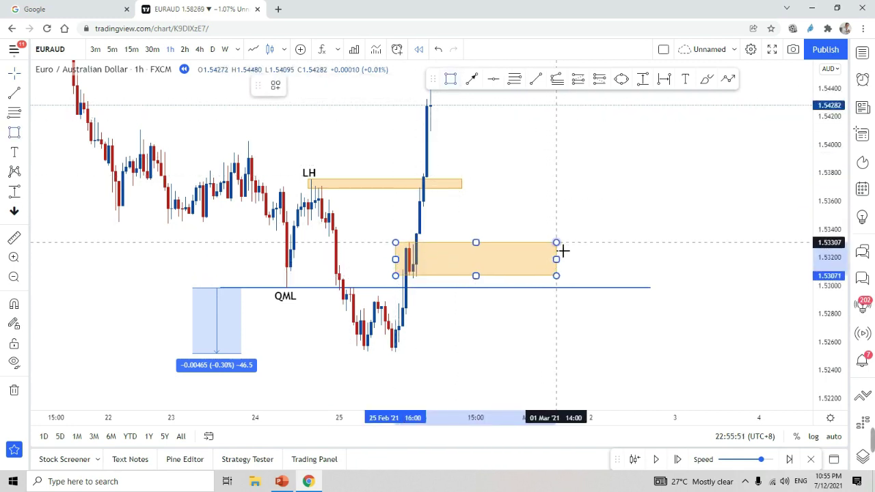
click(557, 242)
click(550, 220)
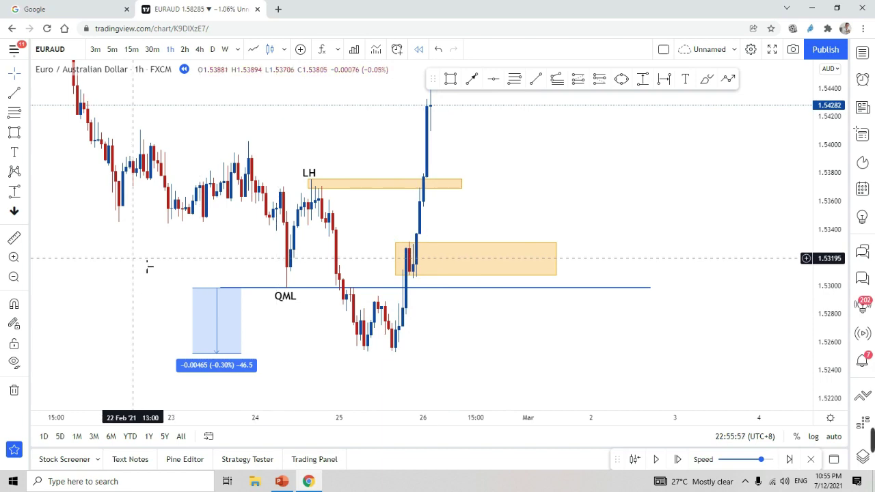
Examine the wider EURAUD downtrend since January, and inspect the base rectangle just above the QML line up close
drag(149, 267, 244, 283)
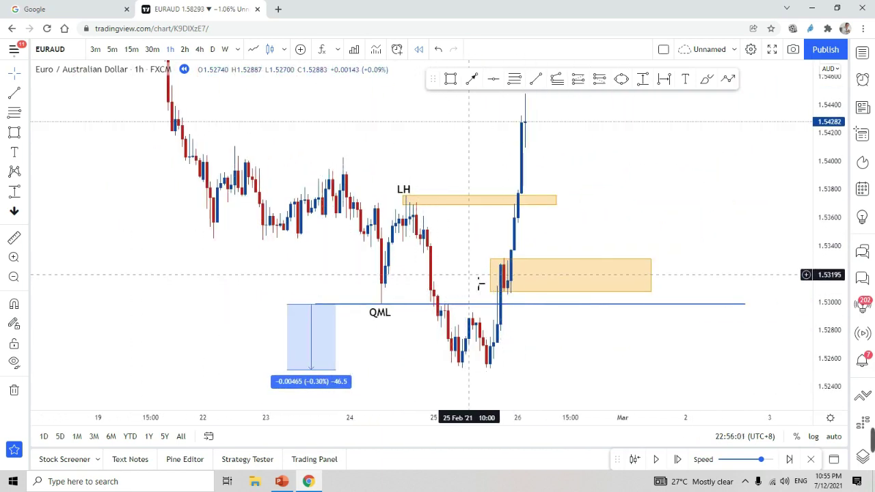
drag(289, 276, 696, 276)
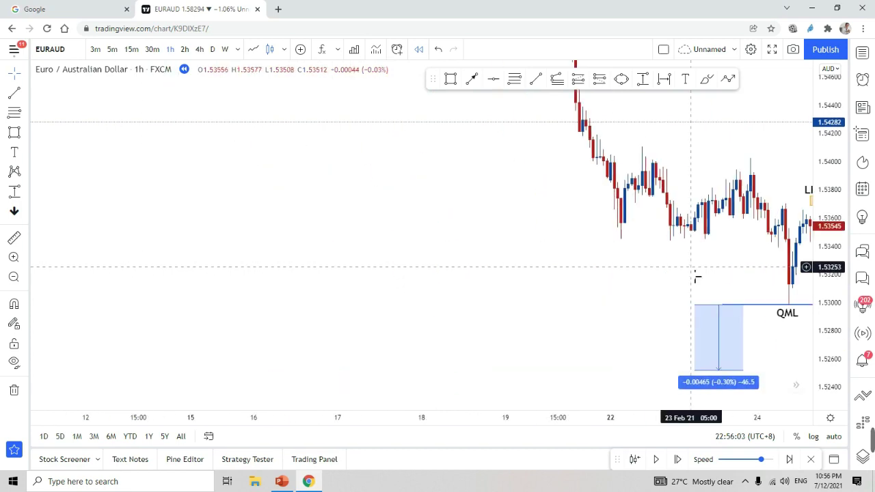
scroll(671, 285, down, 3)
drag(831, 196, 829, 373)
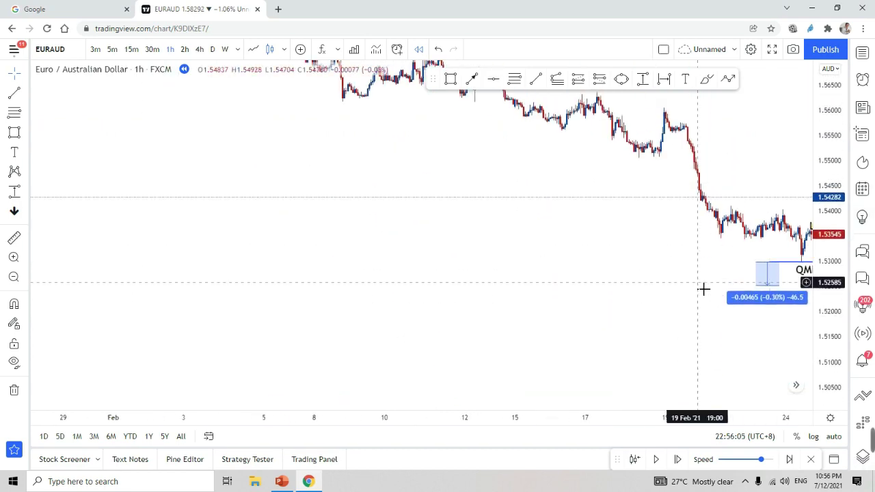
scroll(694, 283, down, 3)
drag(686, 282, 588, 291)
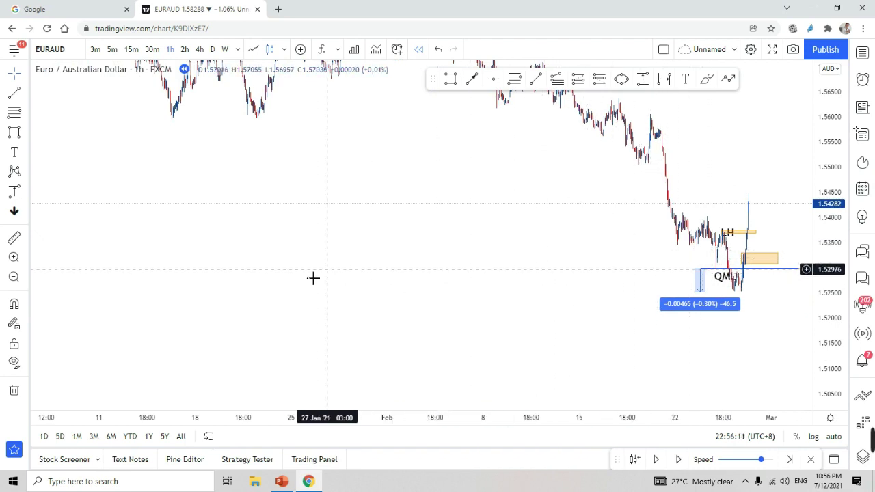
scroll(607, 284, up, 3)
scroll(610, 286, up, 6)
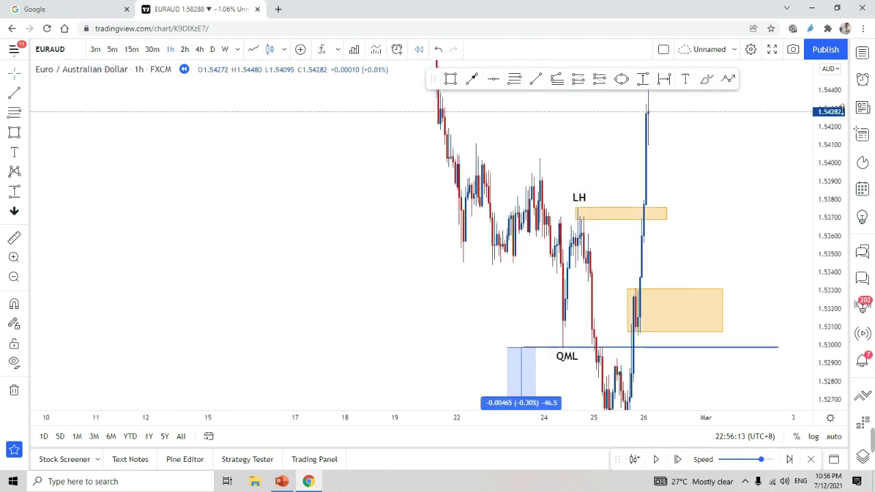
drag(627, 269, 753, 186)
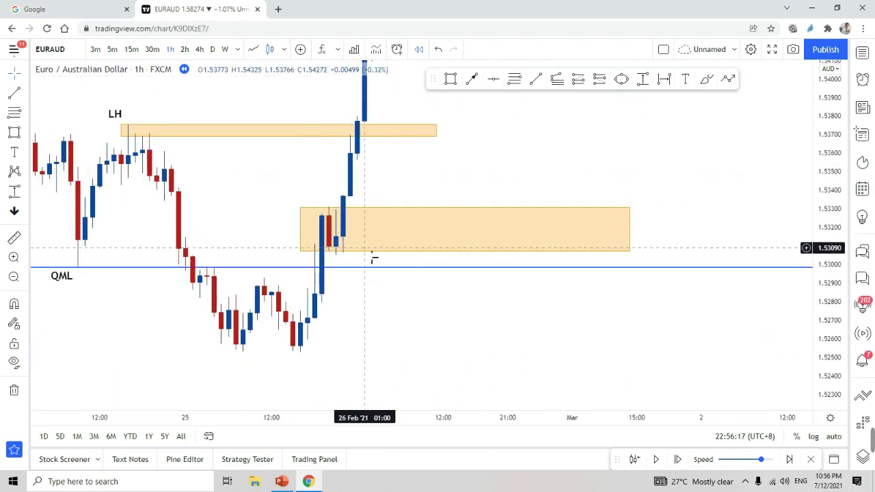
Delete the rectangle around the small base just above the QML line
click(381, 243)
key(Delete)
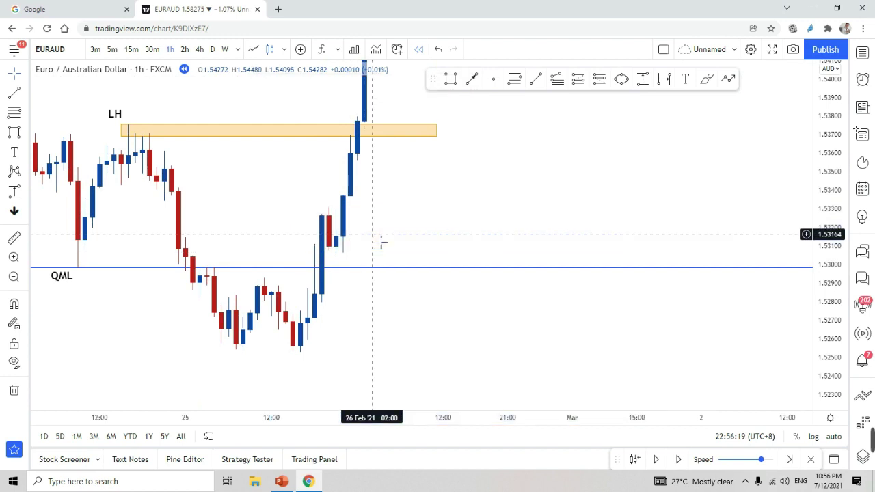
drag(477, 229, 533, 228)
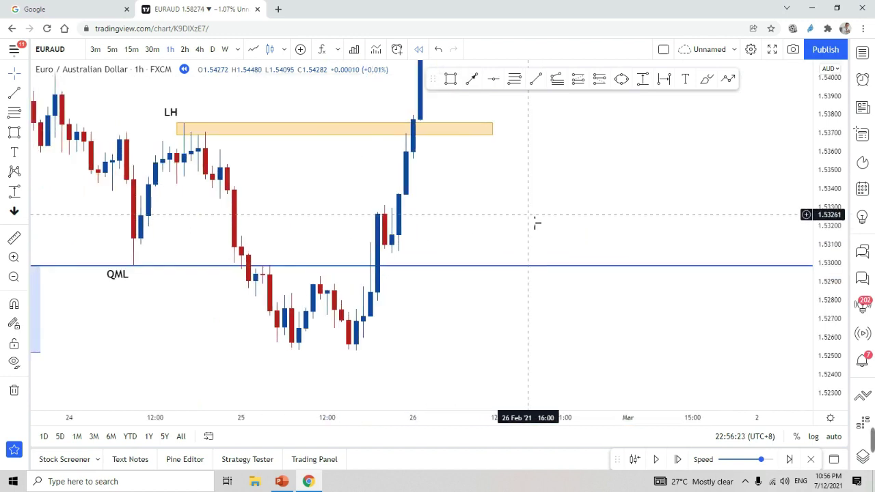
Switch the chart to the 30-minute timeframe and examine the price structure around the QML line on 25 February
click(152, 50)
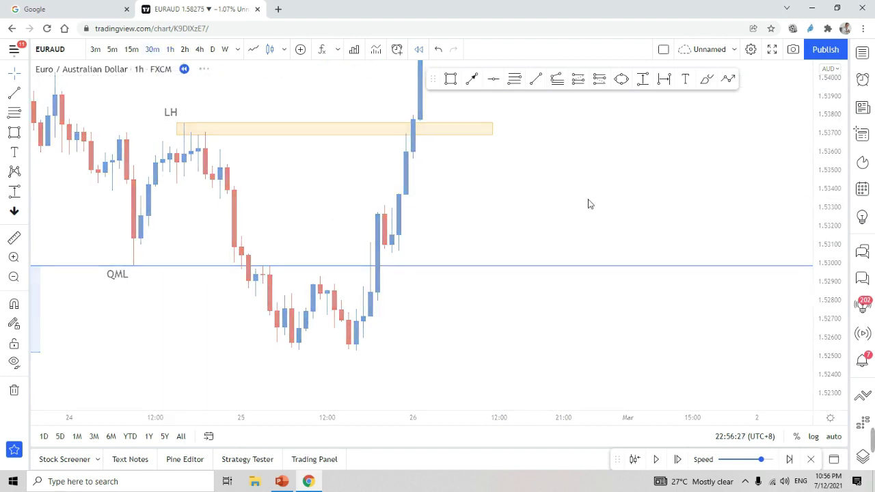
scroll(591, 207, down, 5)
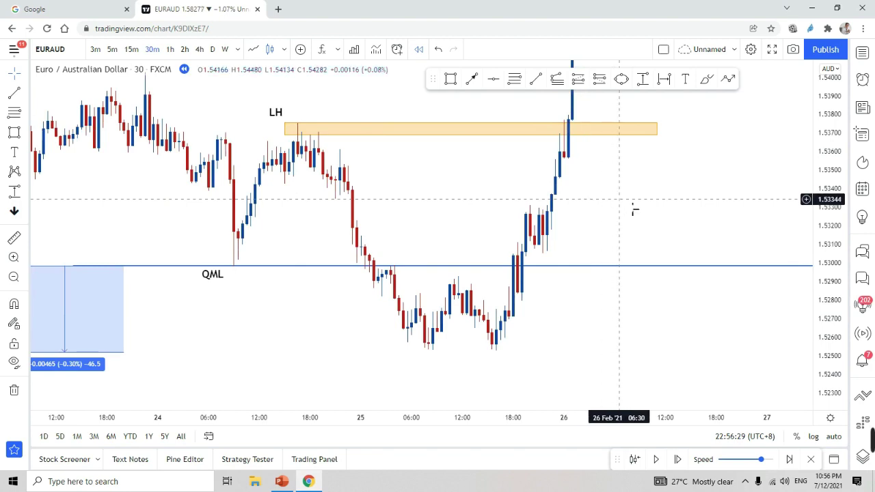
scroll(679, 227, down, 1)
drag(704, 231, 716, 221)
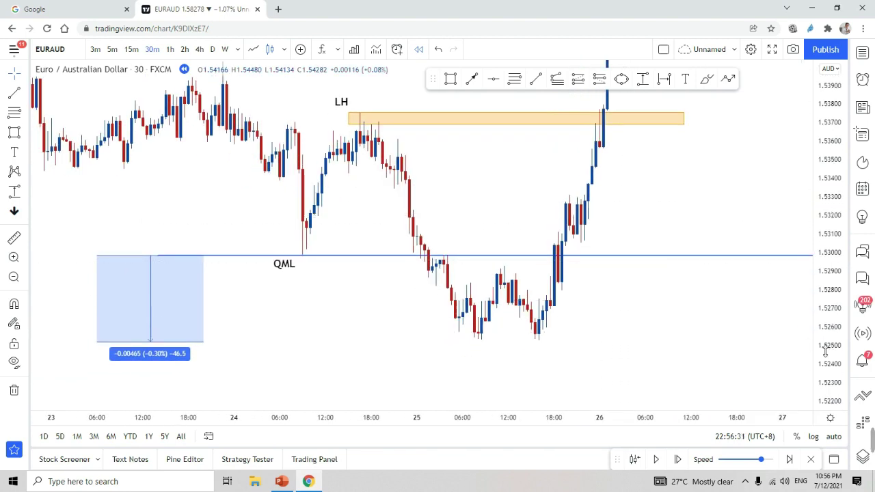
scroll(741, 291, up, 3)
drag(626, 319, 695, 318)
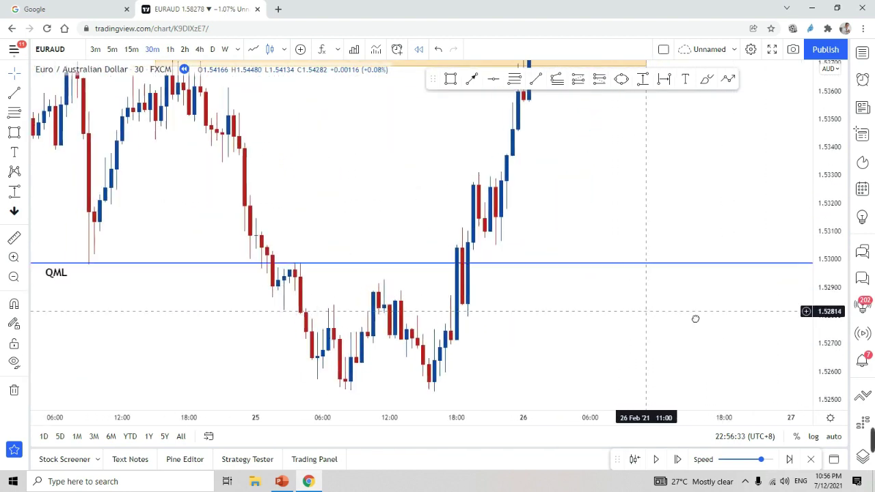
scroll(695, 318, up, 3)
drag(674, 241, 715, 241)
scroll(714, 241, left, 1)
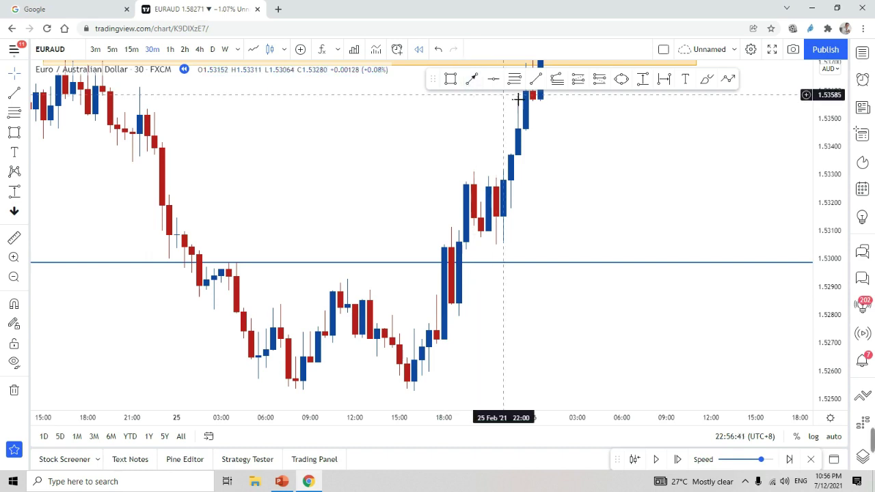
Draw a trend line just above the QML line at about 1.5311, from 25 Feb 05:00 to 26 Feb 06:00, and colour it red
click(251, 228)
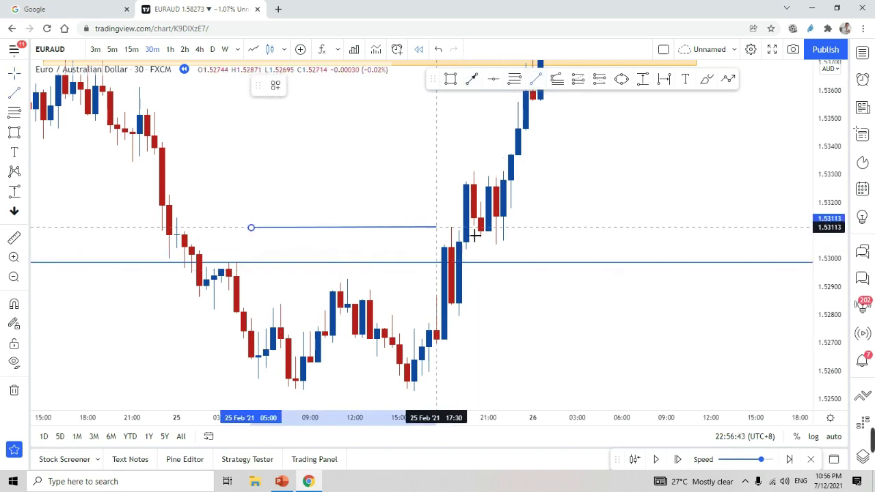
click(630, 235)
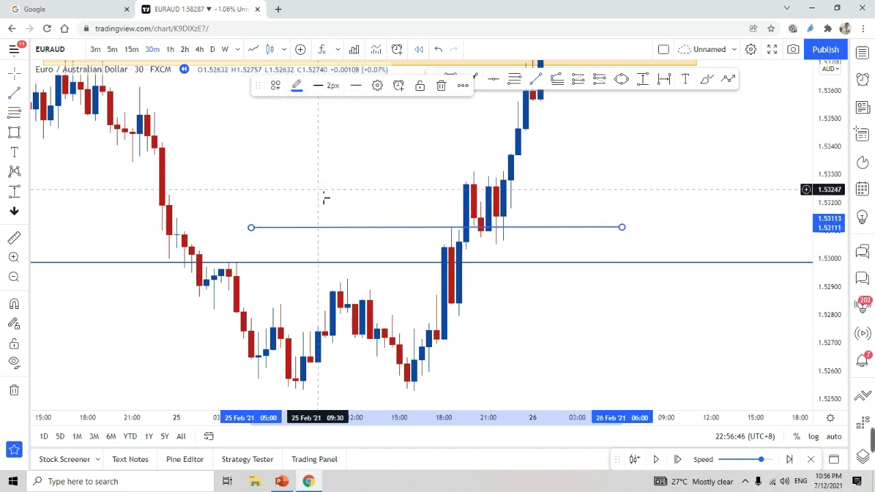
click(333, 232)
click(297, 87)
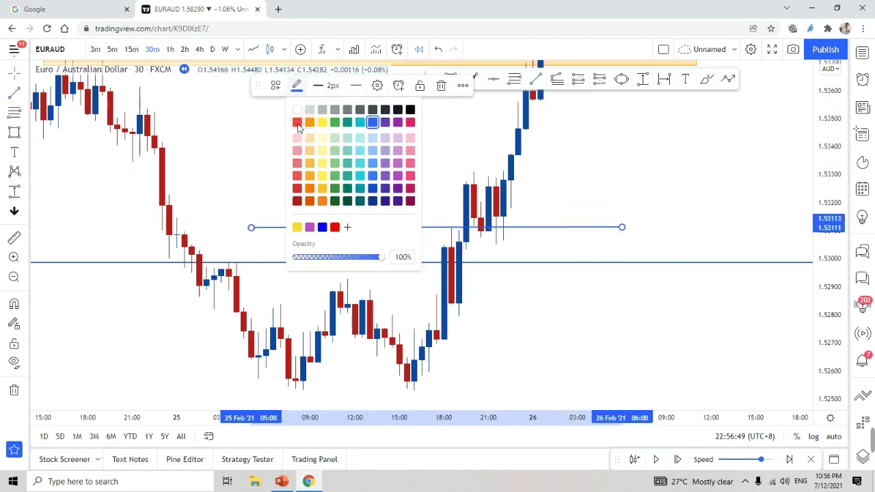
click(298, 123)
Move the red line below the QML line to about 1.5281, spanning 24 Feb 23:00 to 26 Feb 00:00
drag(347, 230, 280, 316)
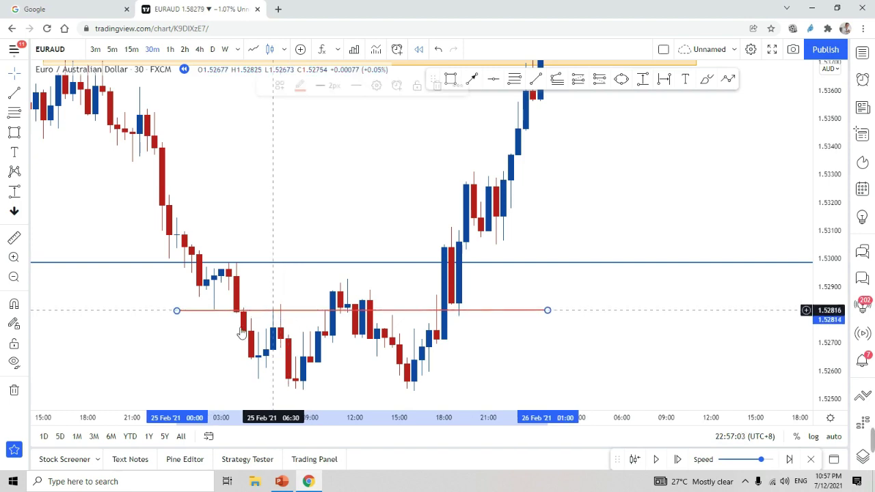
click(172, 347)
drag(171, 352, 308, 339)
drag(247, 338, 321, 304)
click(287, 331)
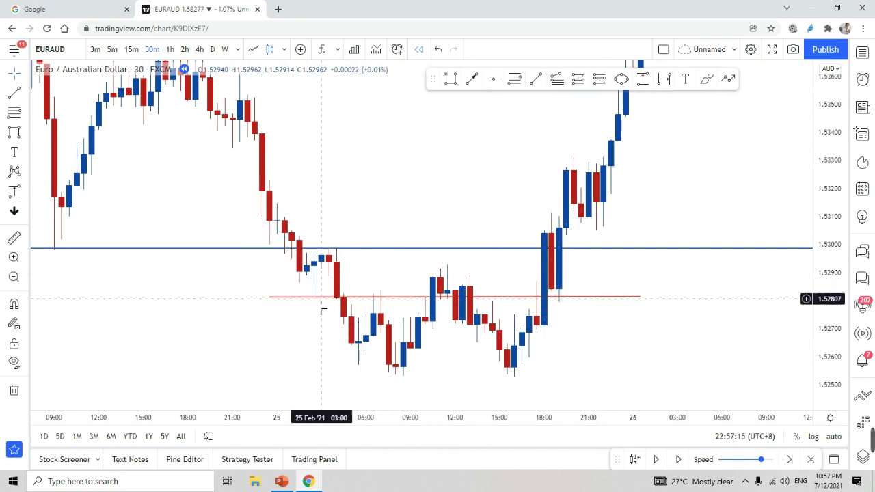
drag(518, 301, 512, 303)
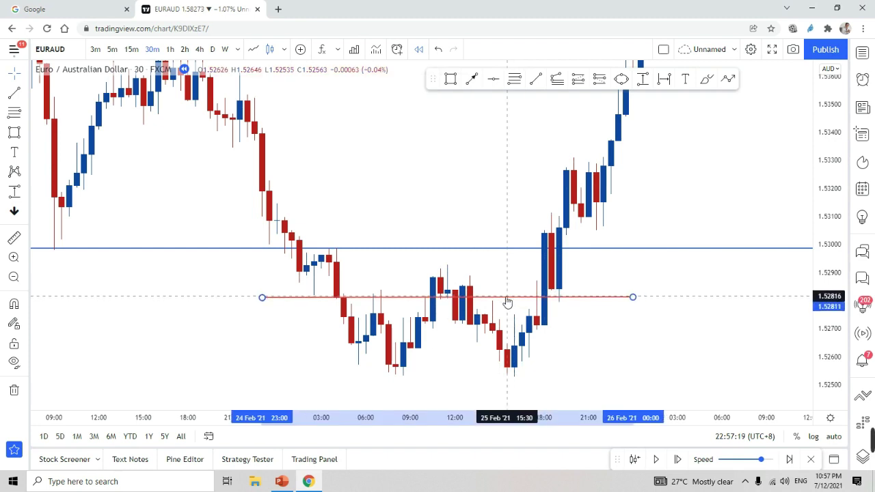
click(284, 322)
Add the text label "MPL" at the start of the red line
click(686, 83)
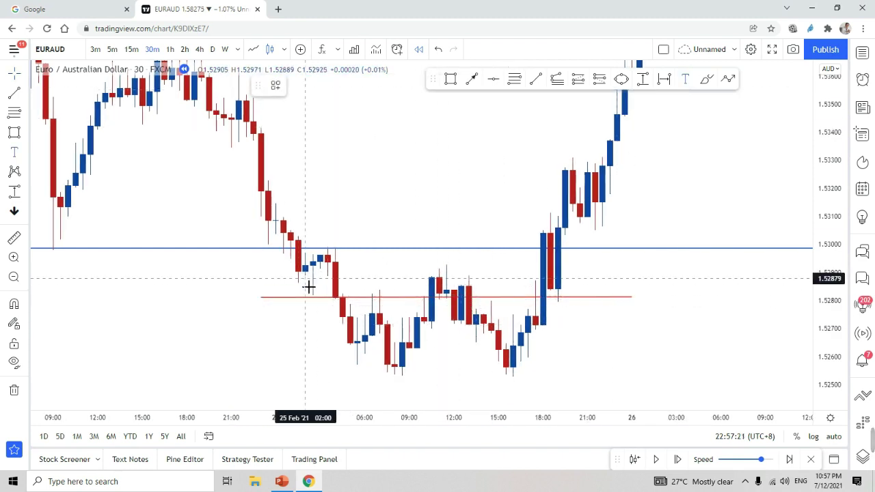
click(254, 310)
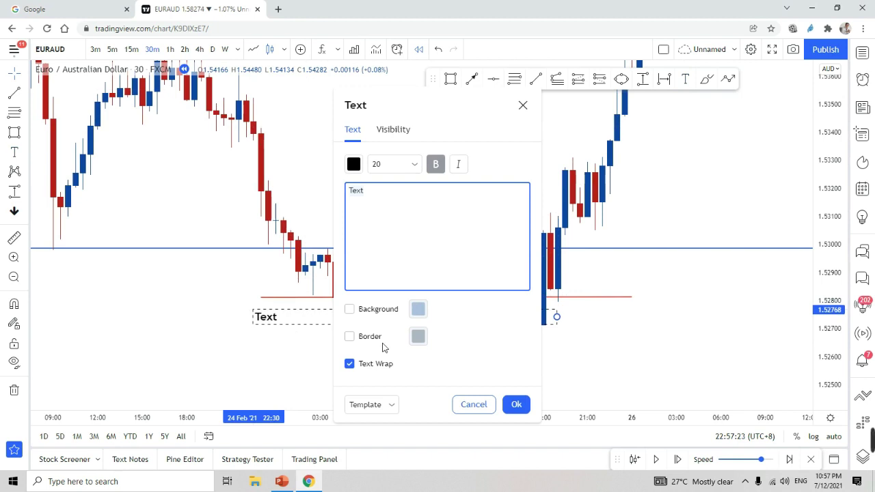
click(516, 404)
drag(266, 319, 244, 299)
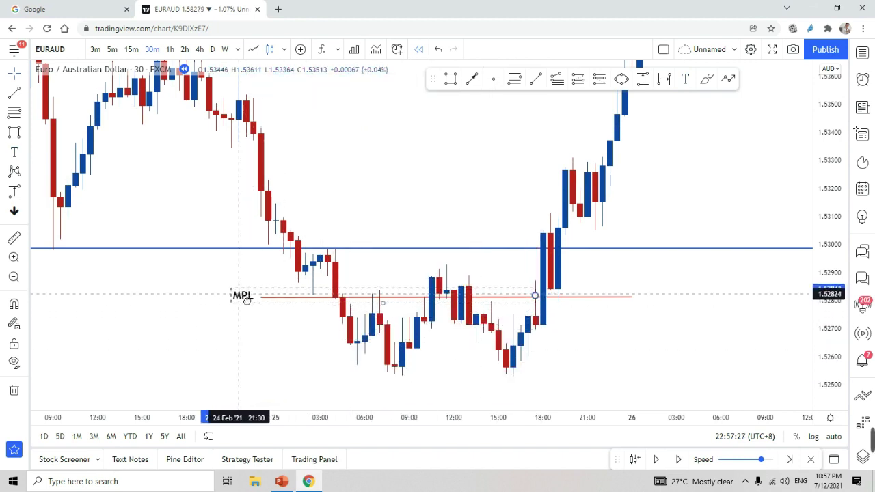
click(247, 338)
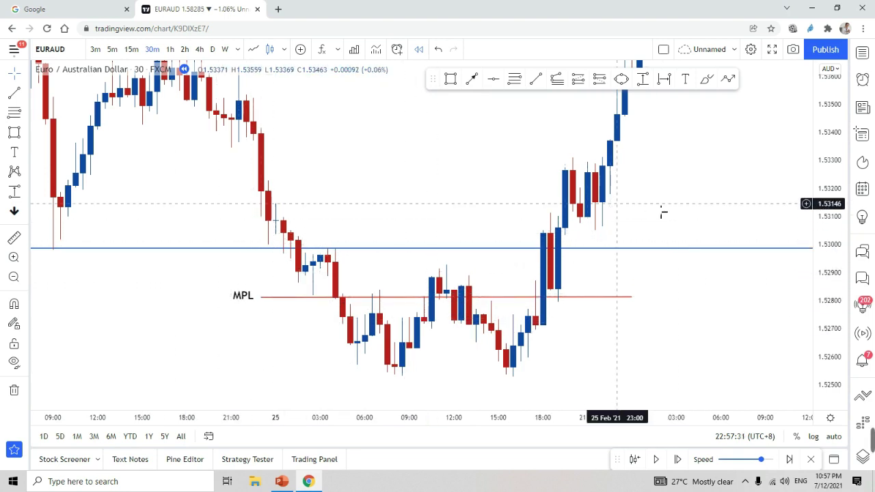
Examine how price behaves around the MPL and QML lines, including the 25 February lows and the rally after them
drag(538, 215, 499, 209)
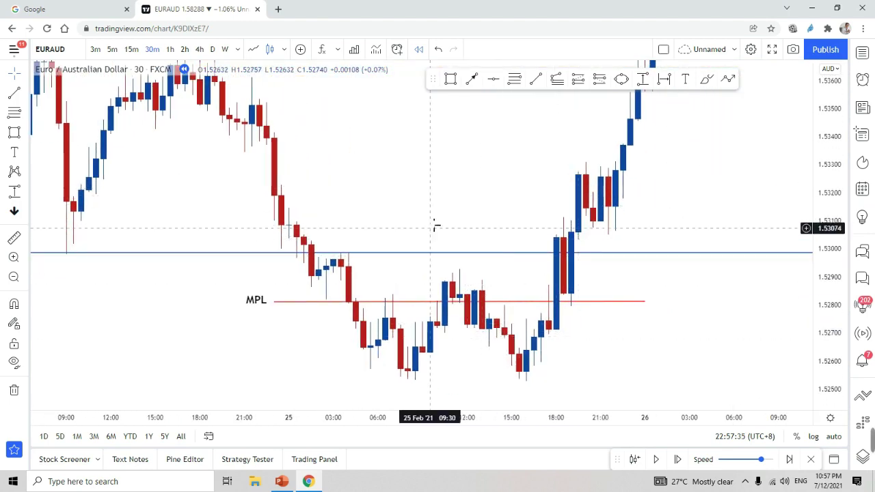
drag(435, 225, 585, 229)
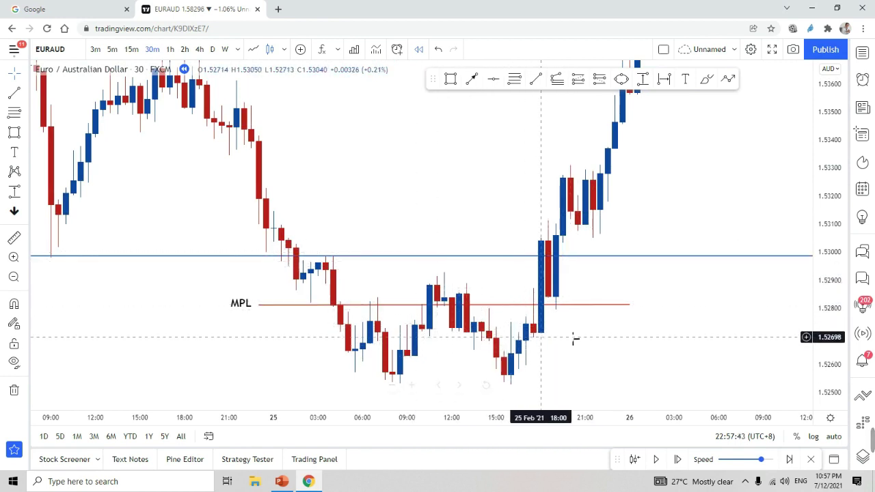
scroll(533, 320, down, 3)
scroll(543, 317, up, 4)
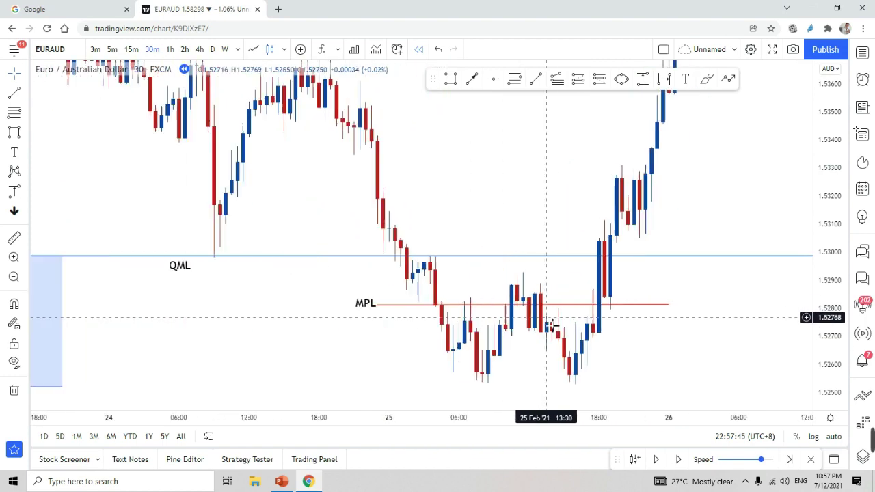
scroll(544, 321, down, 4)
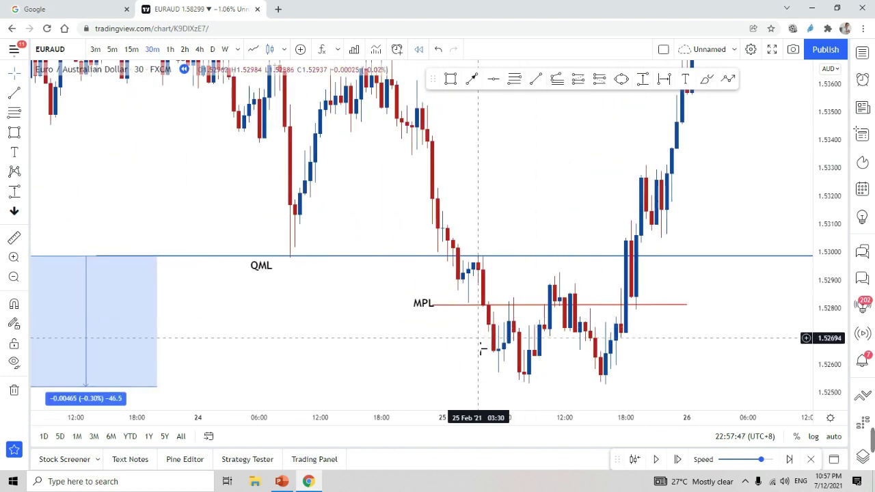
drag(388, 352, 319, 342)
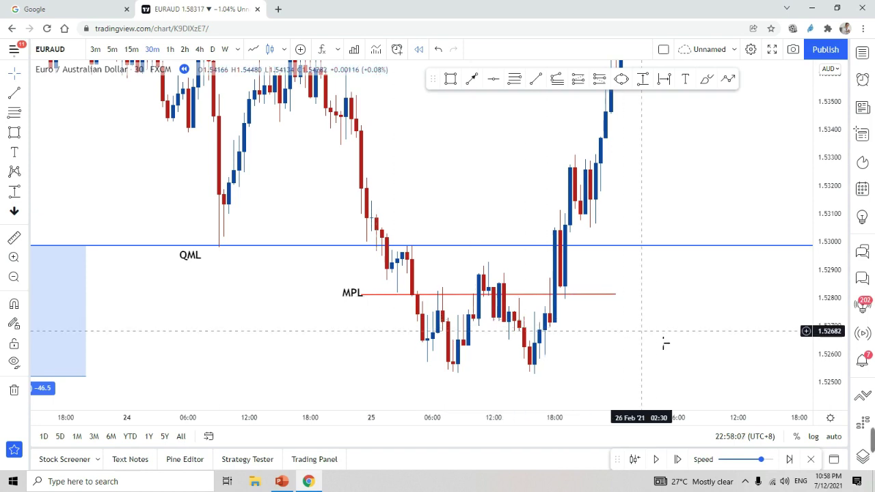
drag(653, 344, 567, 306)
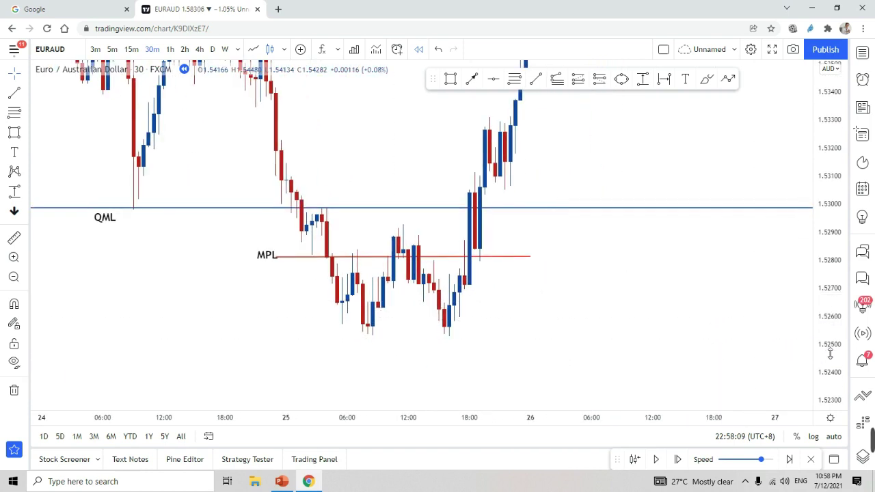
Draw a rectangle around the small base below the MPL line, from 25 Feb 16:00 to 26 Feb 03:30 between 1.52745 and about 1.5269
scroll(636, 319, up, 3)
drag(473, 327, 576, 308)
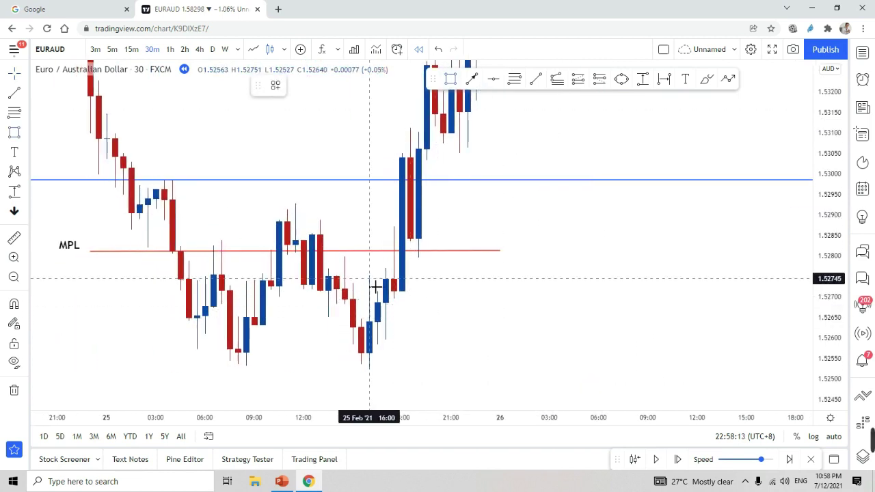
mouse_move(375, 287)
mouse_down()
mouse_move(543, 326)
mouse_move(566, 310)
mouse_up()
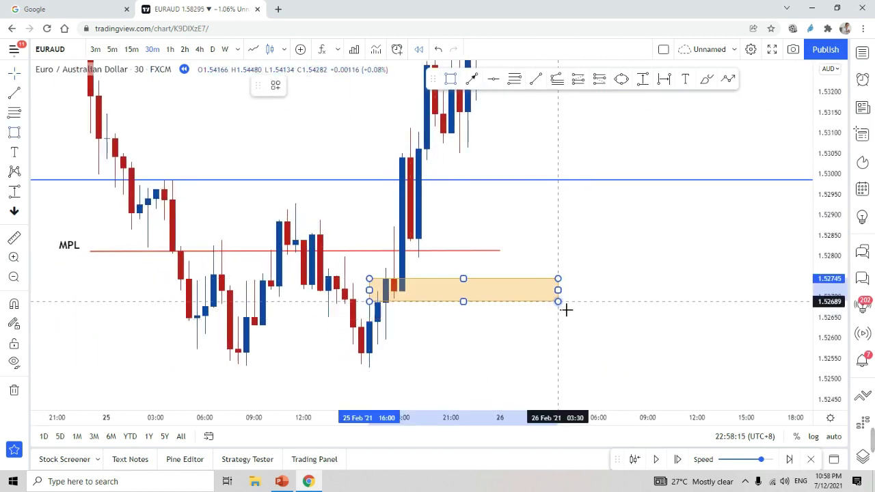
click(560, 301)
click(505, 331)
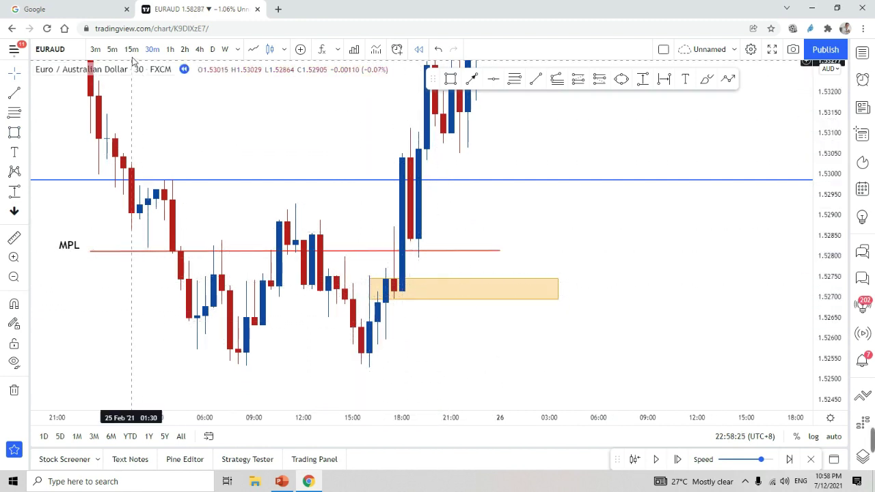
Return to the 1-hour timeframe and extend the base rectangle's end to 12 Mar 20:00
click(170, 50)
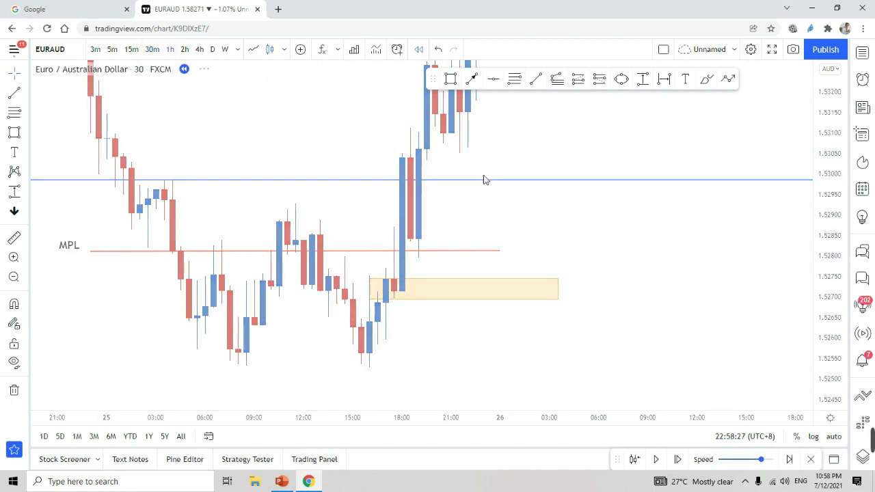
click(551, 288)
drag(552, 289, 695, 297)
drag(543, 324, 450, 321)
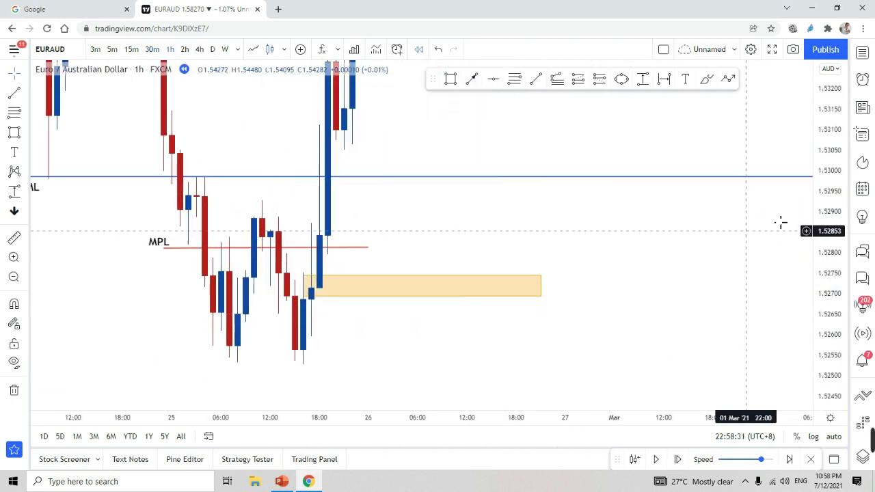
drag(824, 137, 822, 287)
scroll(700, 286, down, 7)
drag(701, 290, 722, 268)
scroll(712, 290, down, 4)
drag(729, 302, 372, 304)
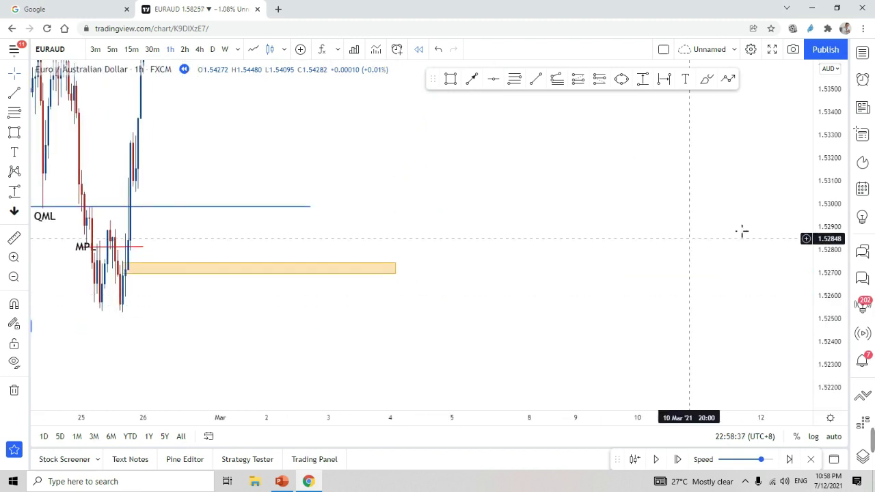
drag(806, 312, 807, 246)
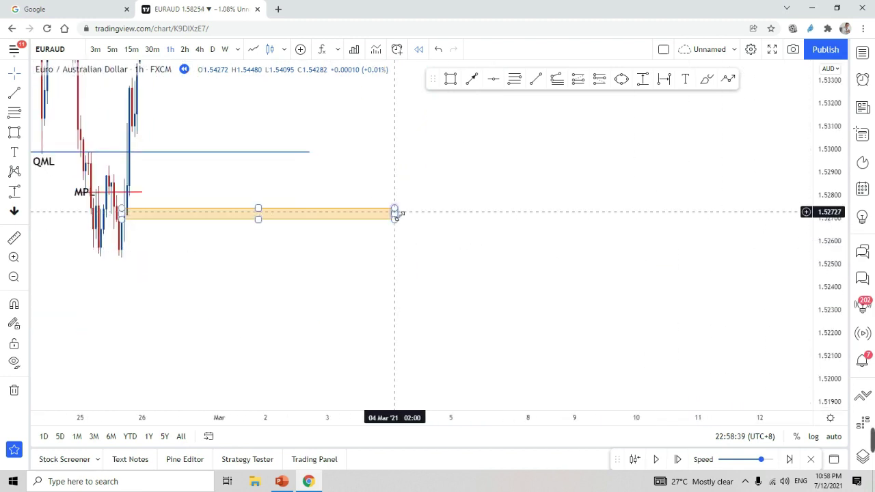
drag(400, 217, 786, 216)
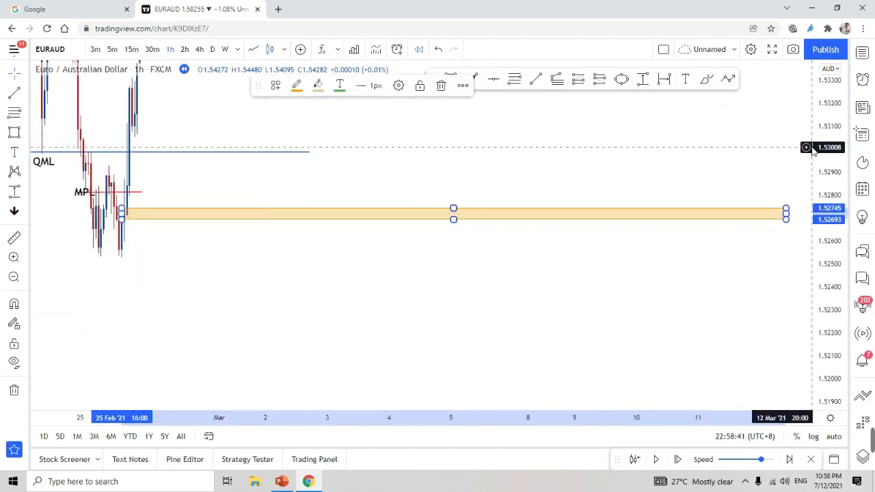
Replay a few 1-hour bars with the price scale compressed to show the whole setup, and pause the playback
drag(833, 186, 832, 272)
drag(682, 177, 671, 257)
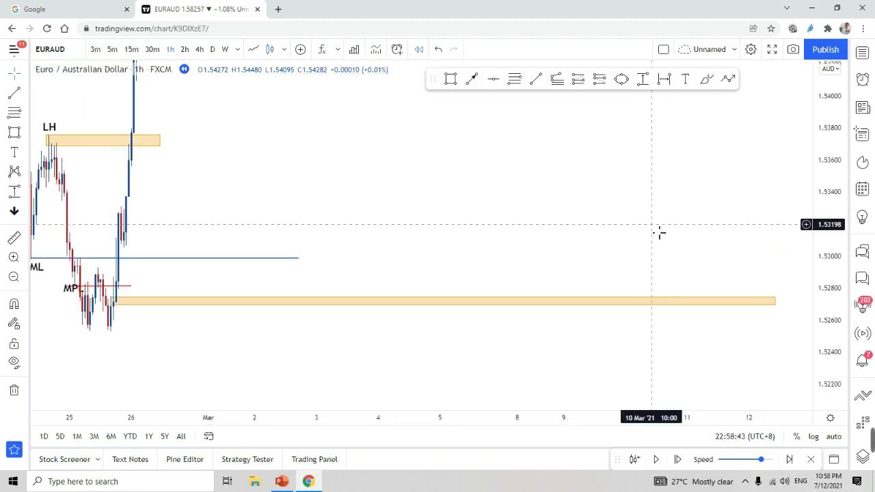
scroll(632, 242, down, 3)
scroll(629, 240, up, 1)
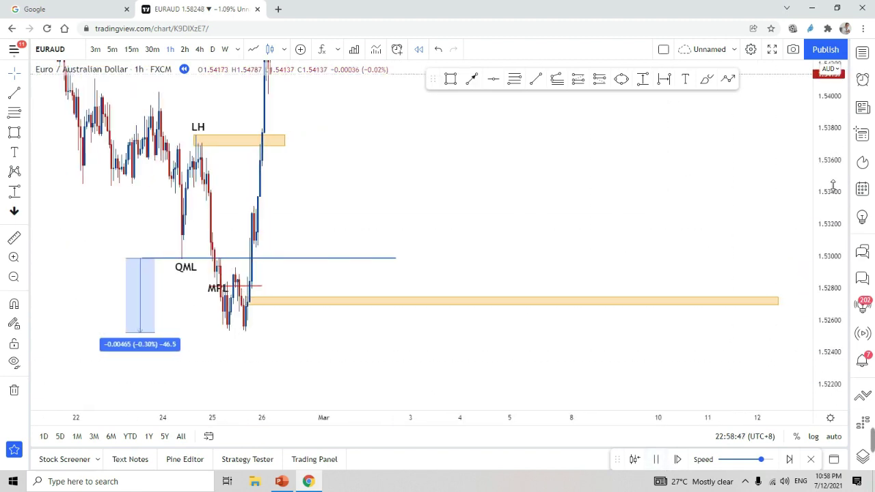
drag(832, 183, 831, 289)
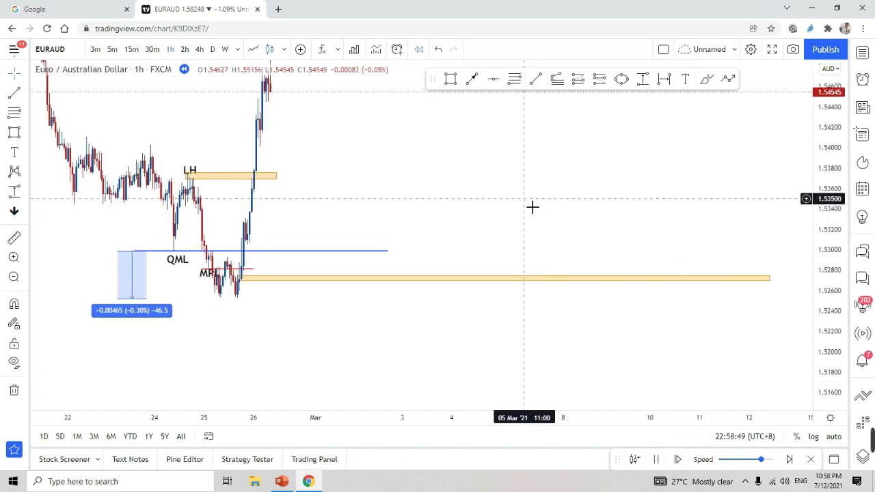
click(656, 459)
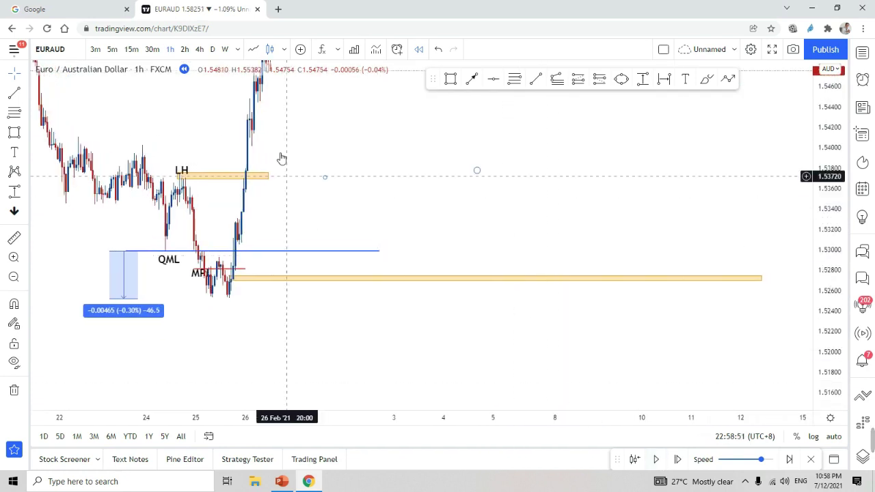
Switch to the 4-hour timeframe, replay the bars forward to about 17 March, and pause the playback
click(195, 51)
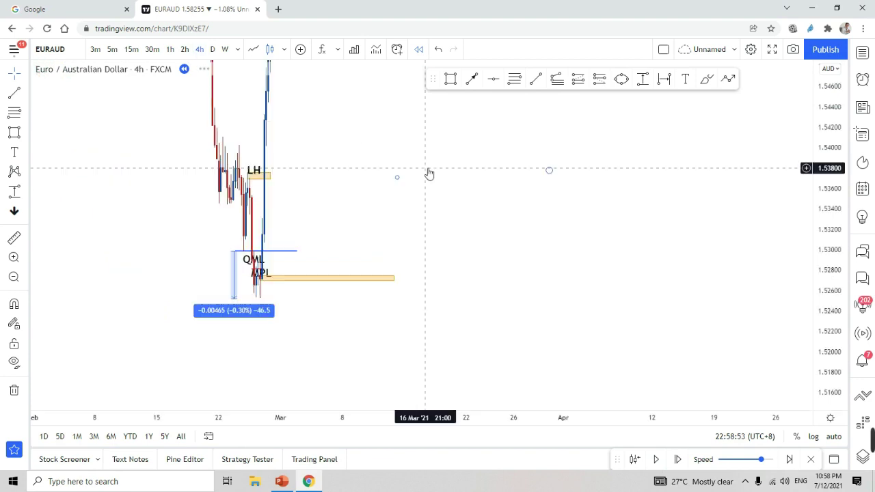
scroll(295, 279, up, 1)
drag(294, 279, 546, 279)
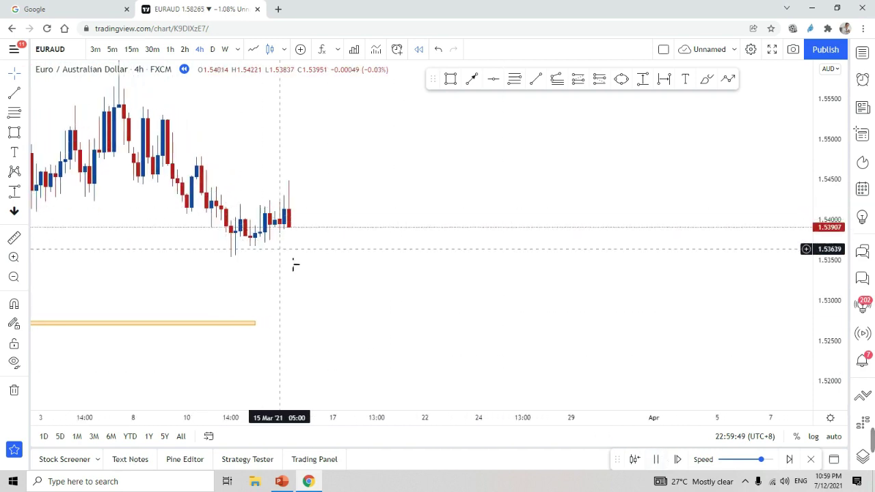
click(660, 460)
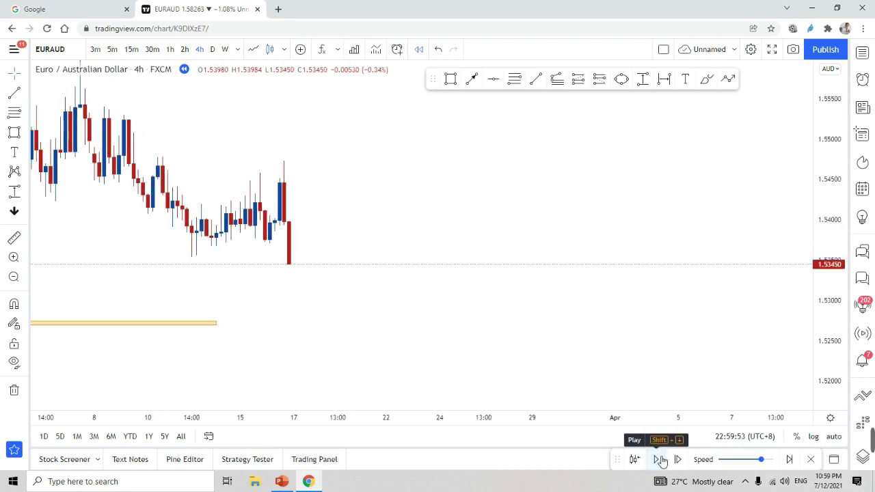
Extend the end of the base rectangle below the MPL line to 26 Mar 21:00
scroll(542, 334, down, 3)
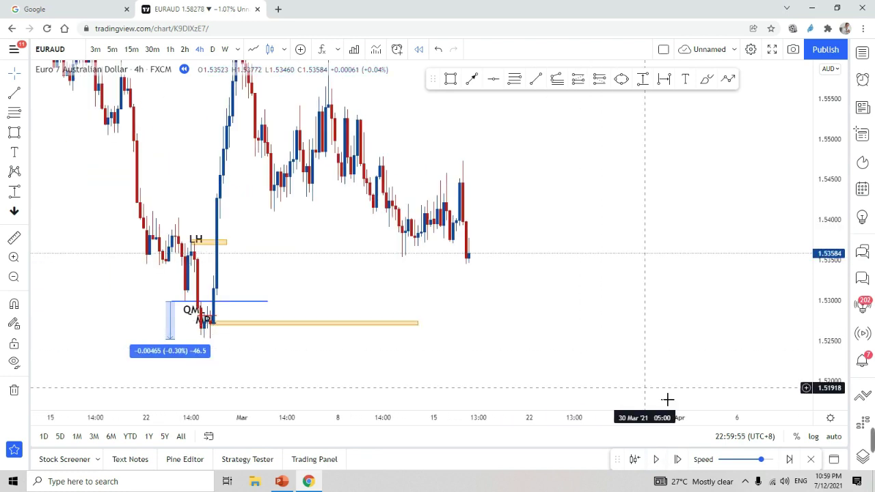
drag(829, 373, 832, 200)
drag(609, 360, 624, 156)
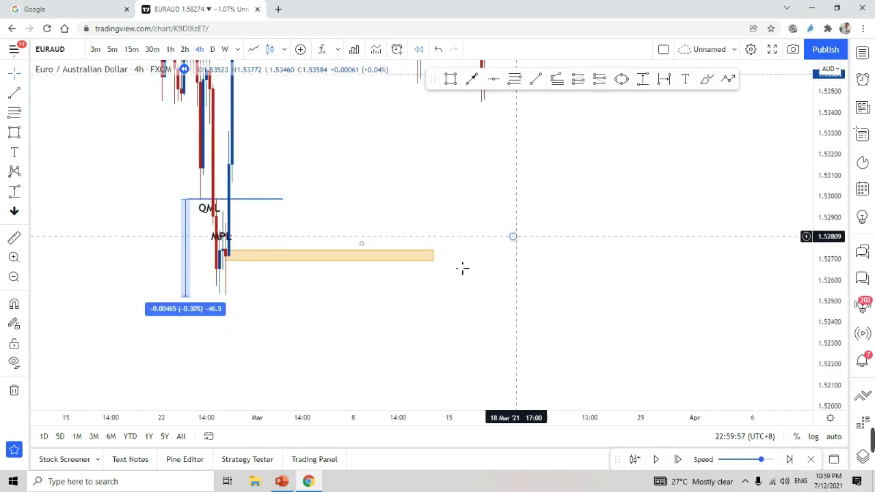
scroll(437, 268, up, 2)
click(259, 257)
drag(257, 259, 553, 260)
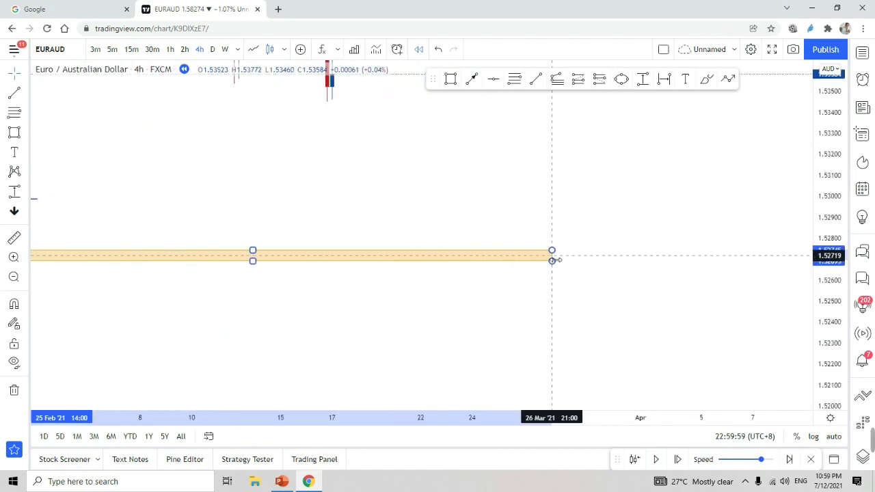
click(594, 304)
Replay the 4-hour bars past the return to the base rectangle, through about 23 March, and pause the playback
drag(835, 170, 833, 210)
drag(564, 113, 619, 212)
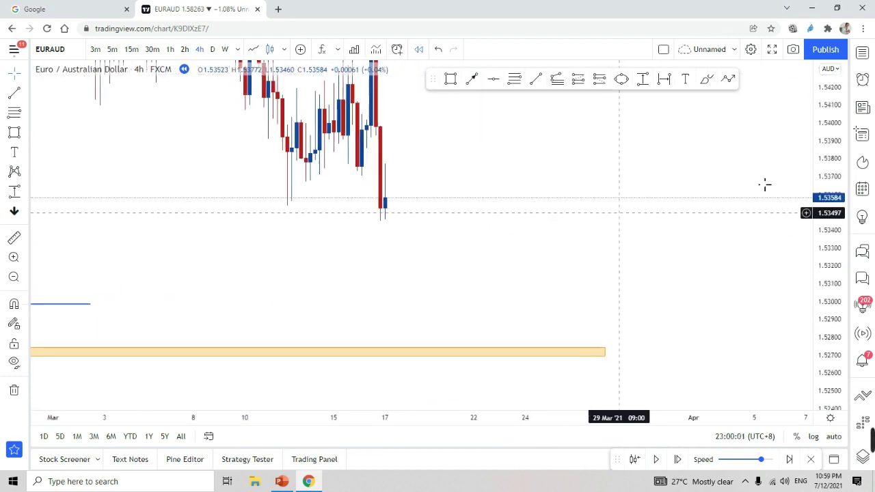
drag(808, 141, 808, 244)
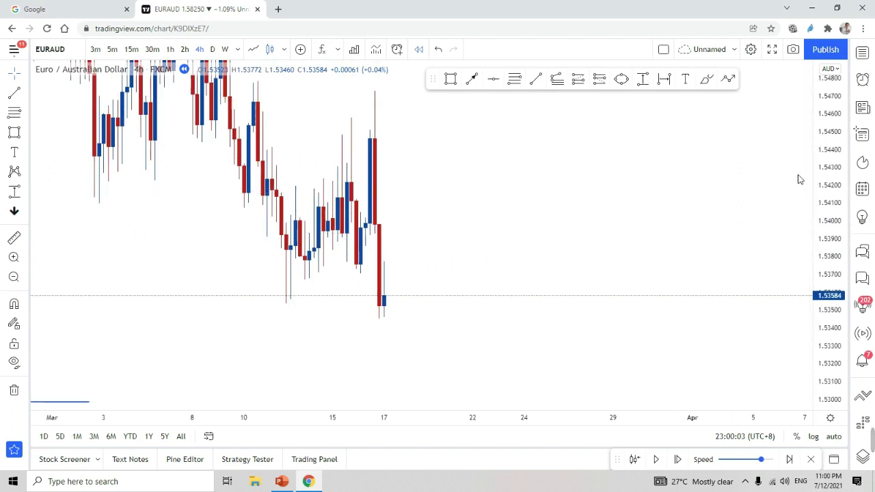
drag(843, 138, 815, 256)
drag(620, 287, 701, 207)
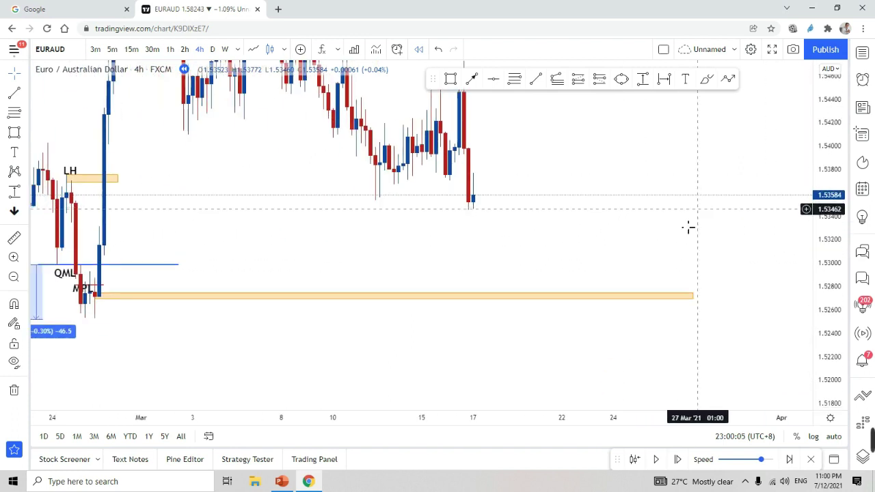
scroll(685, 266, down, 1)
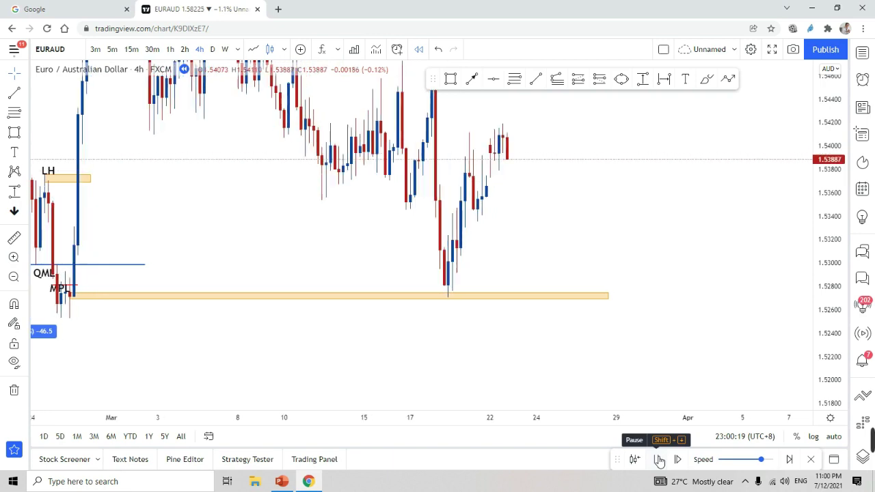
click(659, 460)
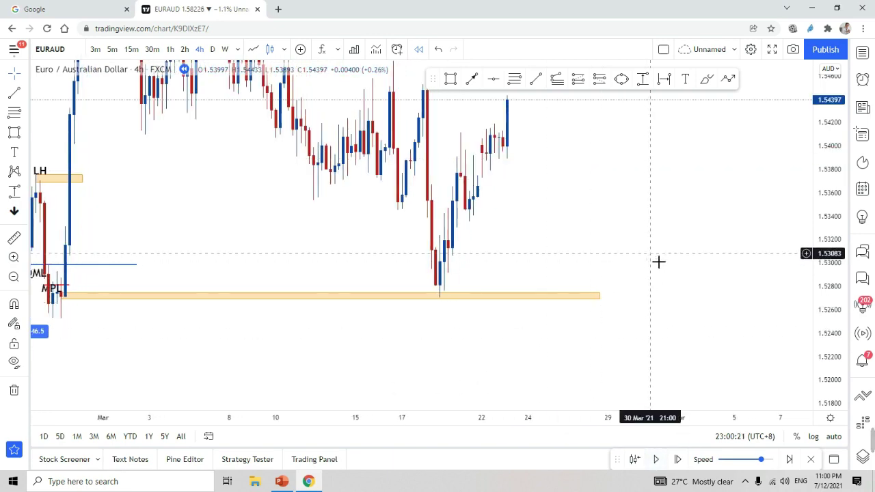
Examine how the 18–19 March lows react at the base rectangle compared with the original QML setup
drag(655, 256, 690, 219)
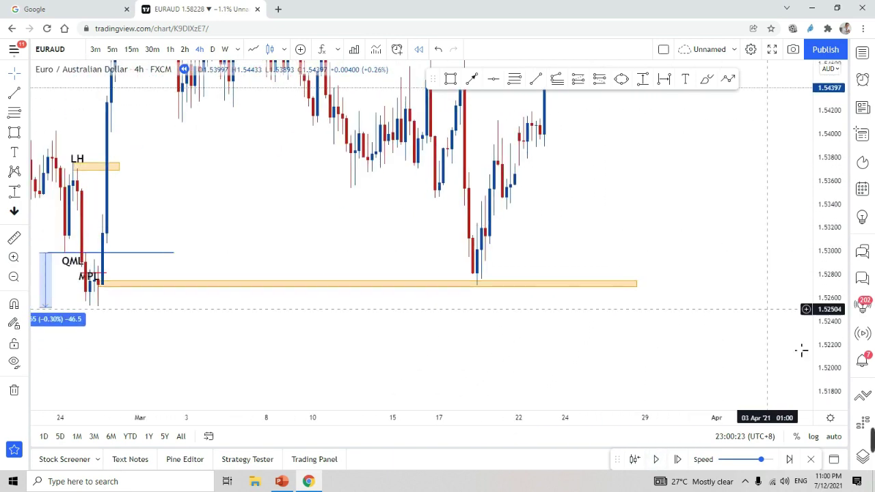
drag(820, 393, 827, 220)
scroll(659, 272, up, 5)
drag(654, 277, 765, 228)
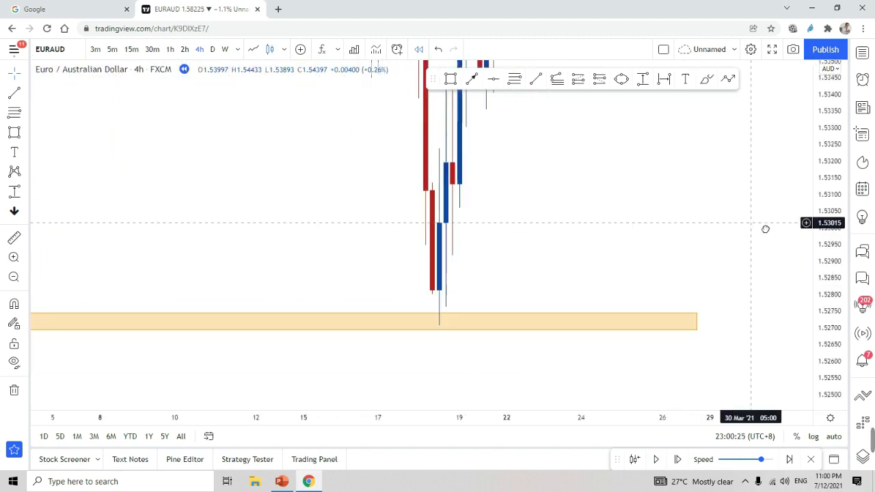
drag(638, 248, 706, 244)
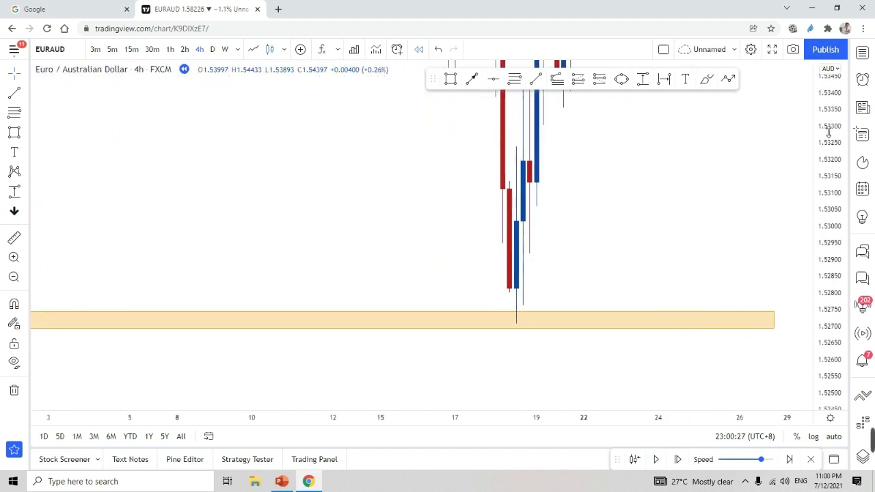
drag(827, 133, 816, 280)
scroll(624, 301, down, 3)
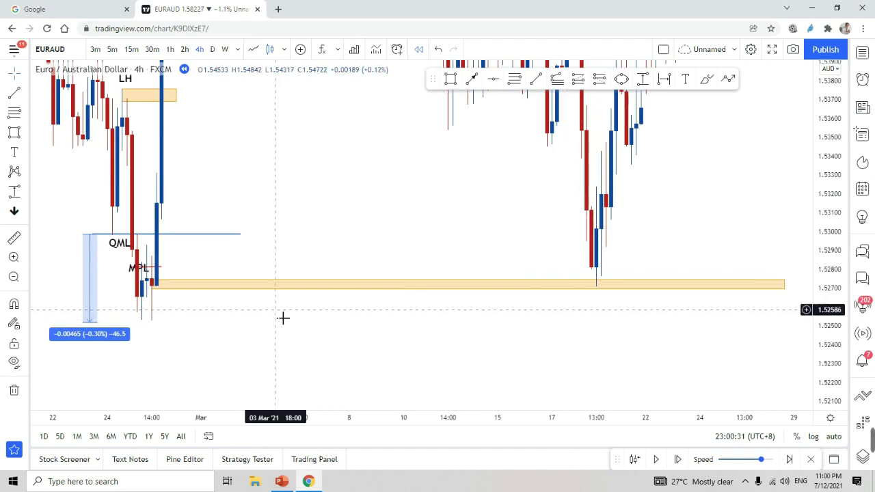
Switch to the 30-minute timeframe and find the start of the base rectangle around 25 February
click(152, 49)
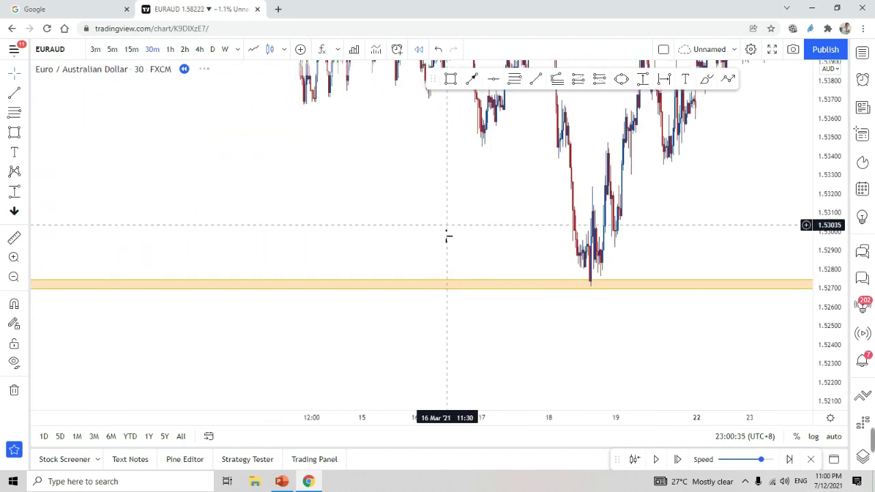
drag(277, 229, 488, 223)
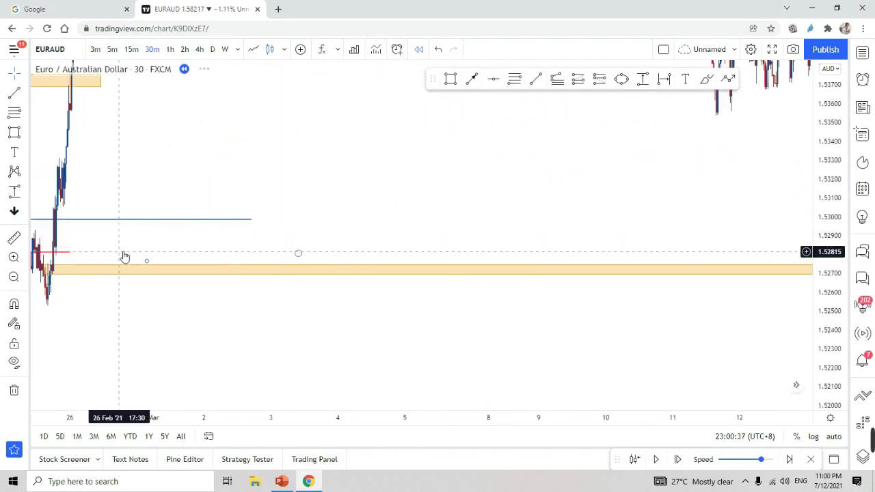
click(13, 258)
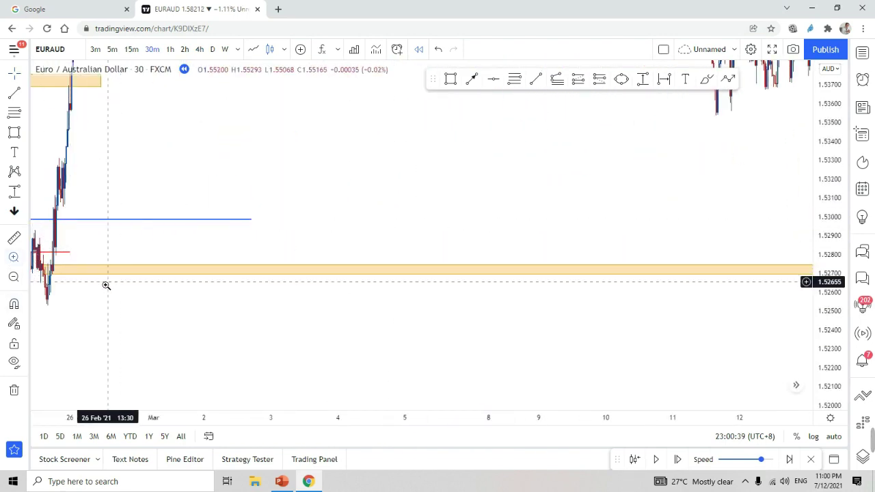
drag(129, 228, 44, 299)
scroll(132, 354, up, 3)
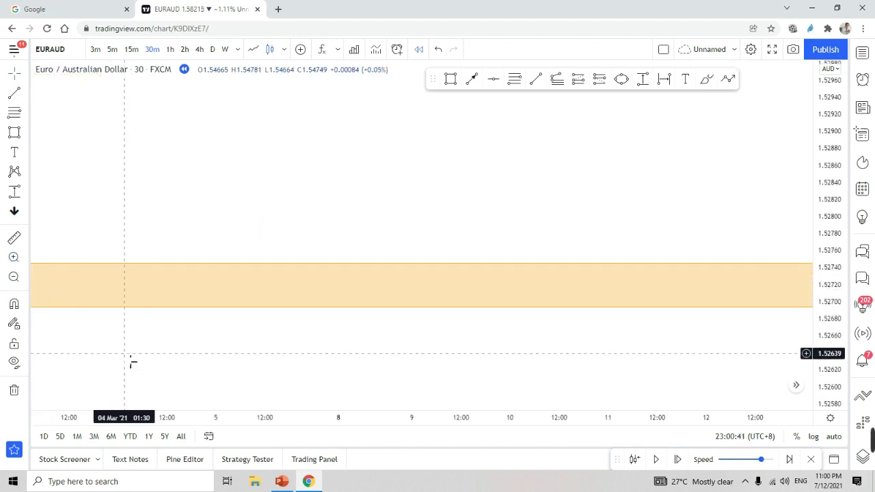
drag(130, 357, 510, 342)
scroll(151, 332, up, 3)
drag(151, 332, 367, 340)
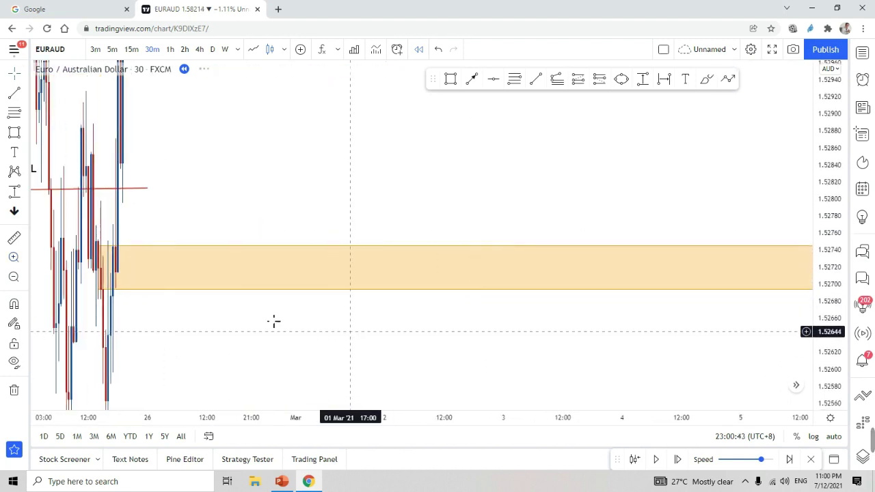
Examine the 25 February candles around the base, the MPL and QML lines, and the price range measured below QML
scroll(284, 321, up, 4)
drag(838, 136, 835, 272)
drag(388, 266, 700, 275)
drag(392, 218, 465, 213)
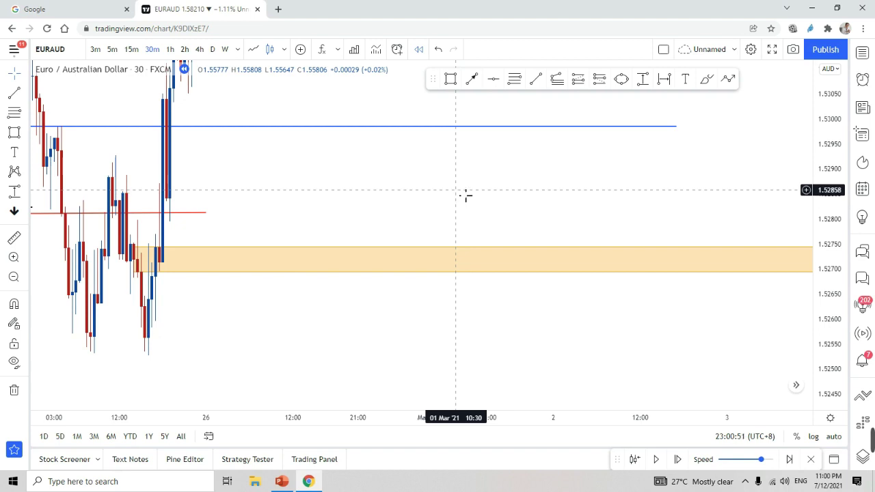
drag(415, 221, 658, 215)
mouse_move(530, 208)
mouse_down()
mouse_move(643, 209)
mouse_move(539, 206)
mouse_up()
click(210, 299)
drag(209, 299, 328, 298)
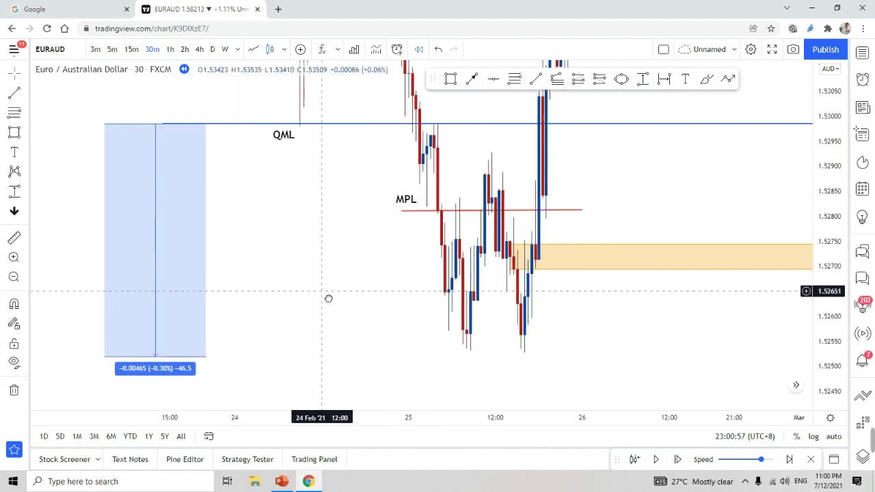
scroll(319, 339, right, 5)
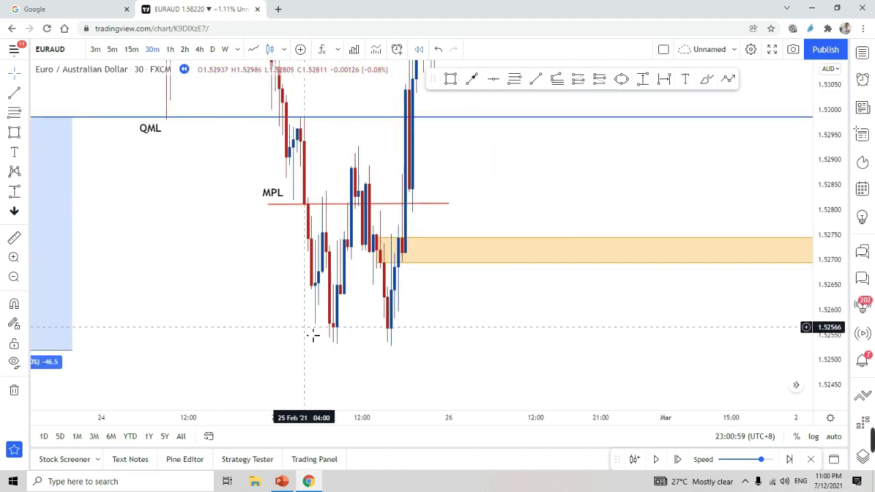
Measure the base rectangle's height with a price range drawn from its upper to its lower edge, ending at 26 Feb 03:30
click(642, 79)
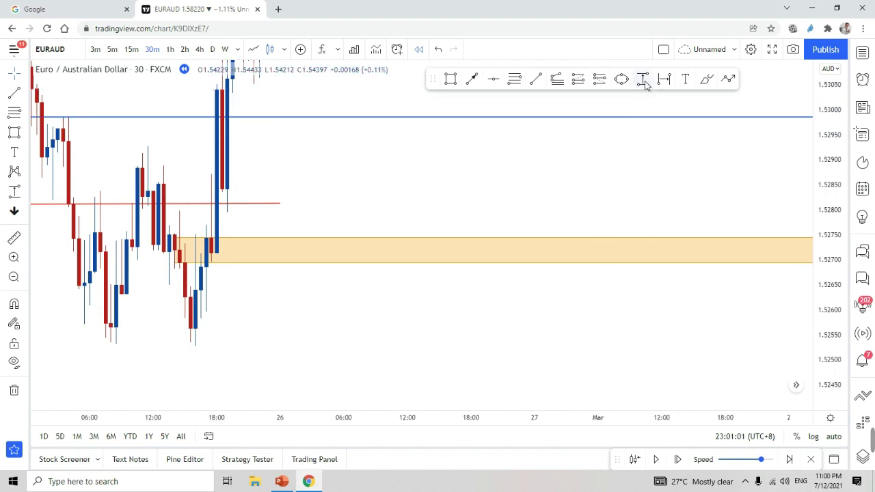
click(281, 245)
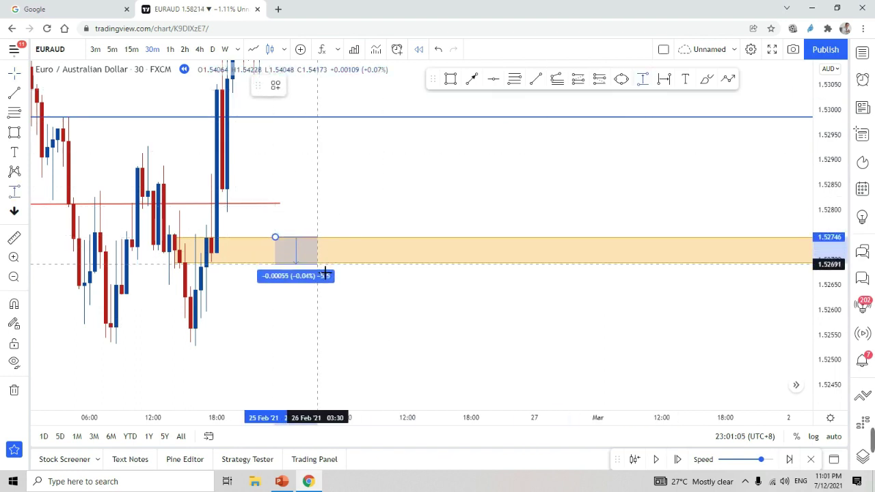
click(325, 270)
click(384, 304)
drag(247, 336, 593, 324)
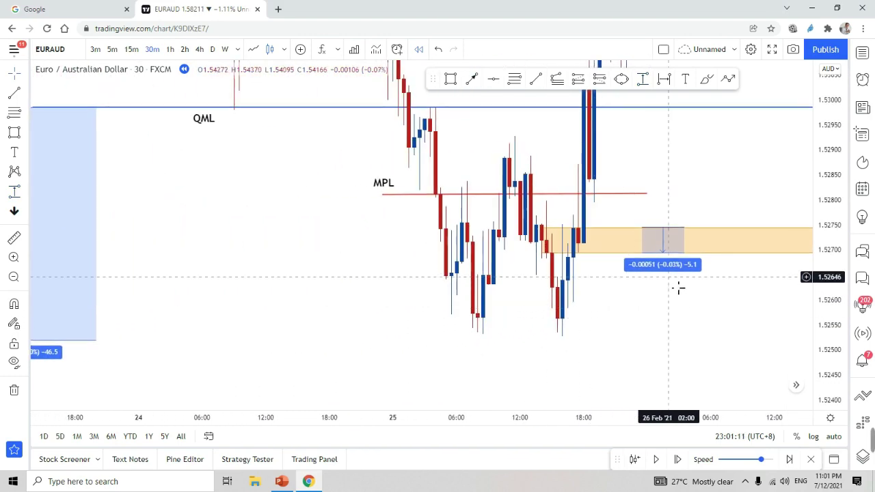
drag(648, 299, 529, 299)
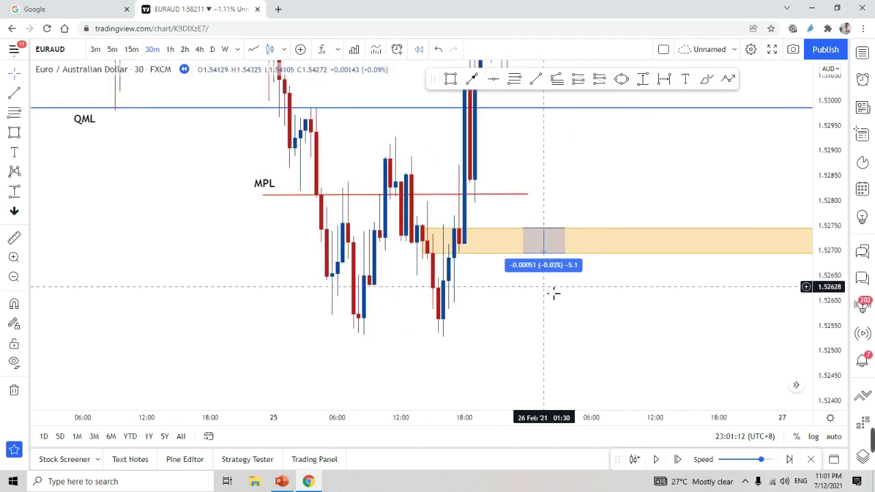
Extend the price range on the base rectangle downward to span about 9.7 pips
click(548, 258)
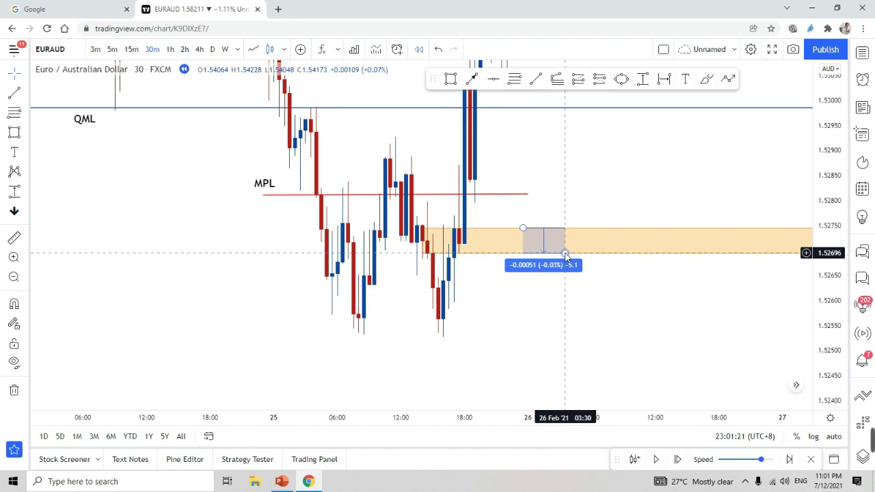
drag(565, 254, 575, 278)
click(628, 281)
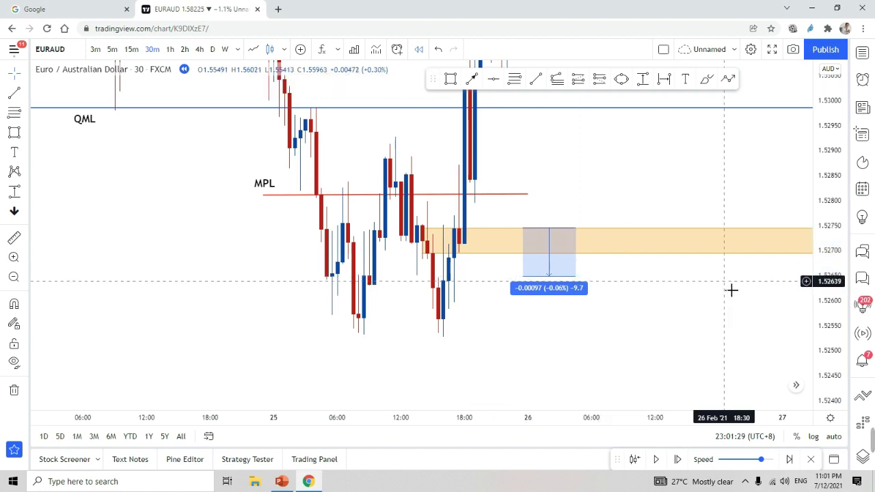
Lower the base rectangle's bottom edge to about 1.5265, level with the end of the price range
drag(727, 286, 716, 286)
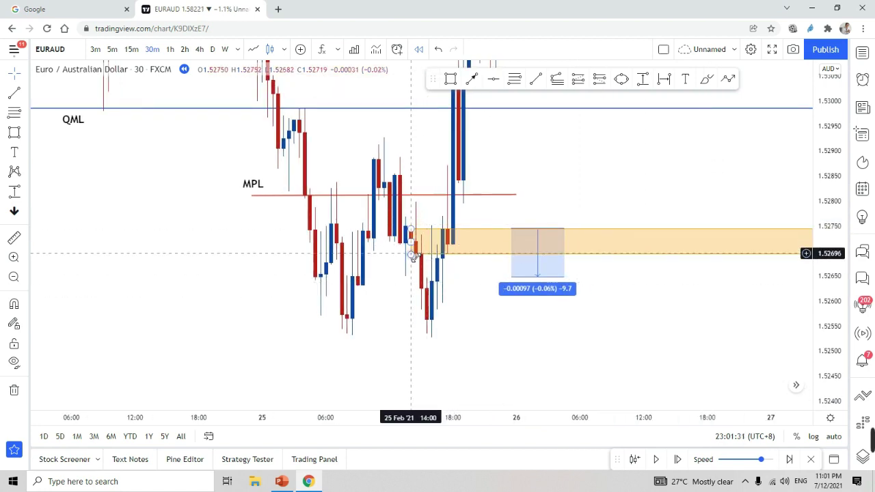
drag(412, 254, 410, 277)
click(618, 173)
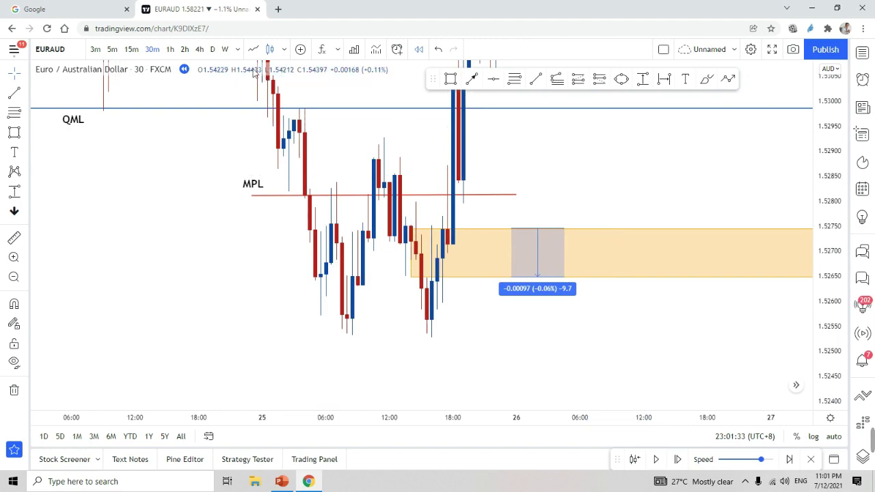
Return to the 4-hour timeframe and view the whole decline from the red zone near 1.68 down to the QML setup
click(198, 50)
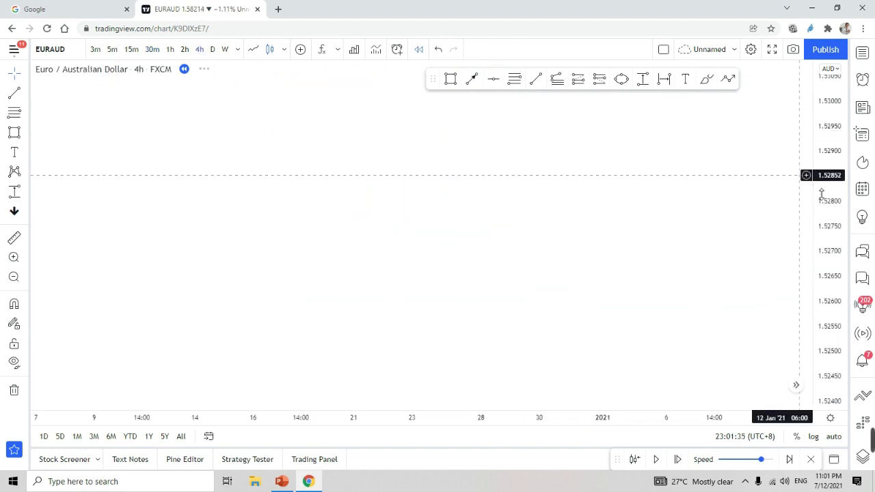
scroll(793, 207, down, 5)
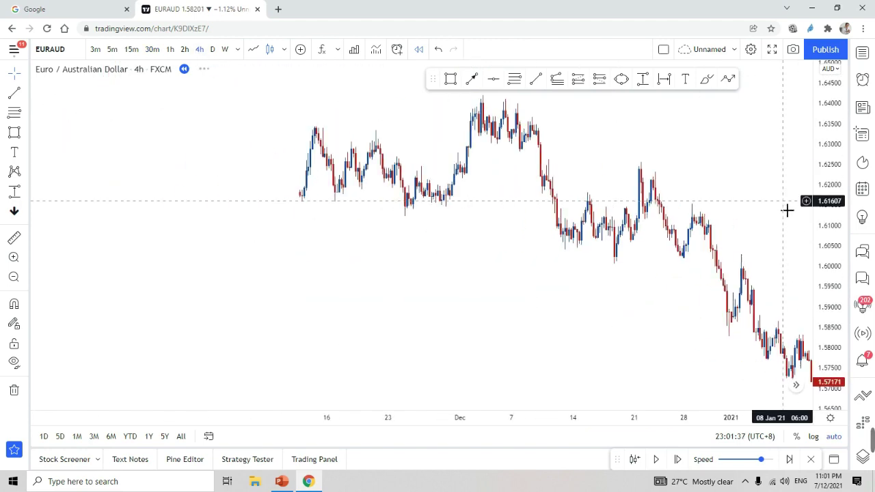
scroll(777, 212, down, 5)
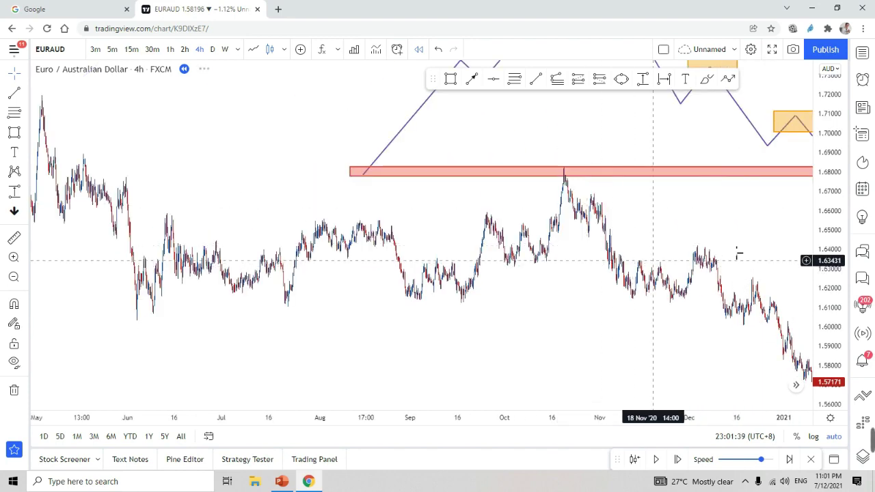
drag(652, 258, 396, 211)
drag(683, 234, 502, 226)
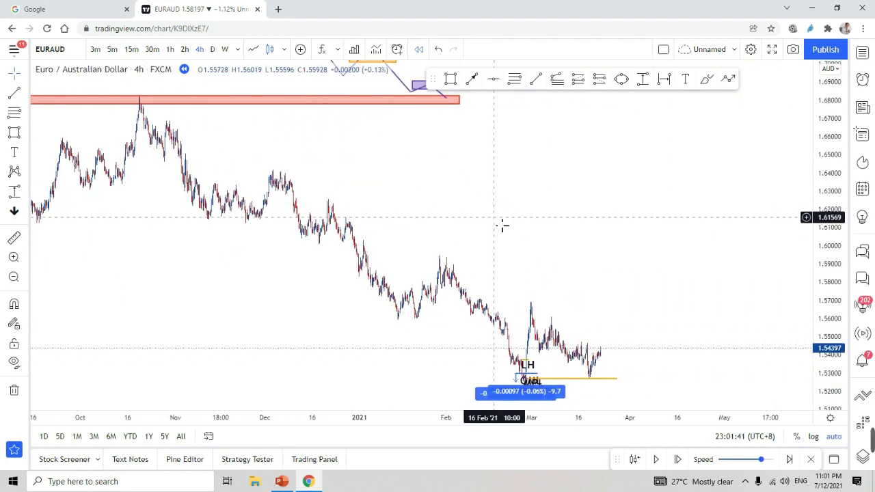
Draw a rectangle over the last swing high before the drop to the base zone, from about 1.5425 to 1.5465, extending to early April
click(13, 257)
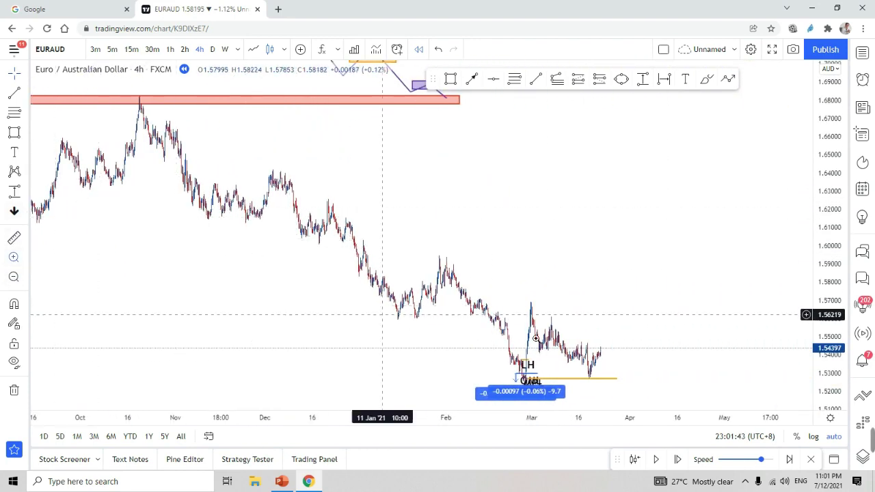
drag(477, 297, 712, 404)
scroll(585, 328, up, 3)
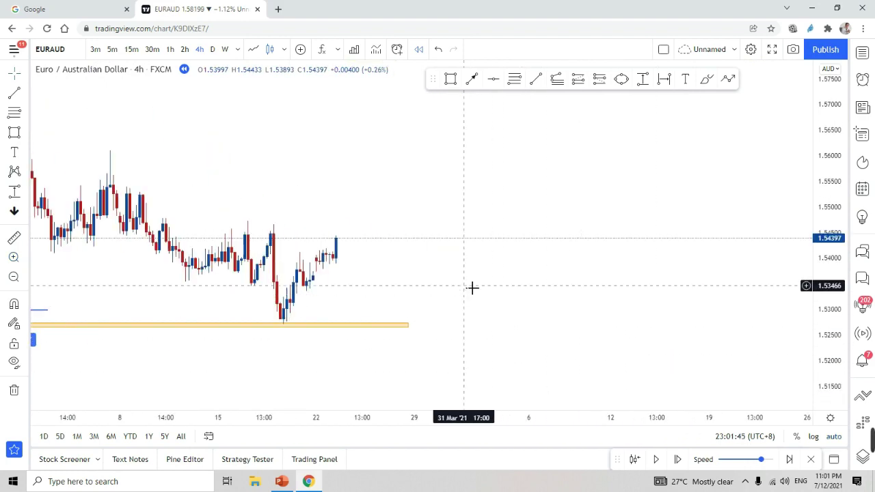
drag(471, 287, 667, 283)
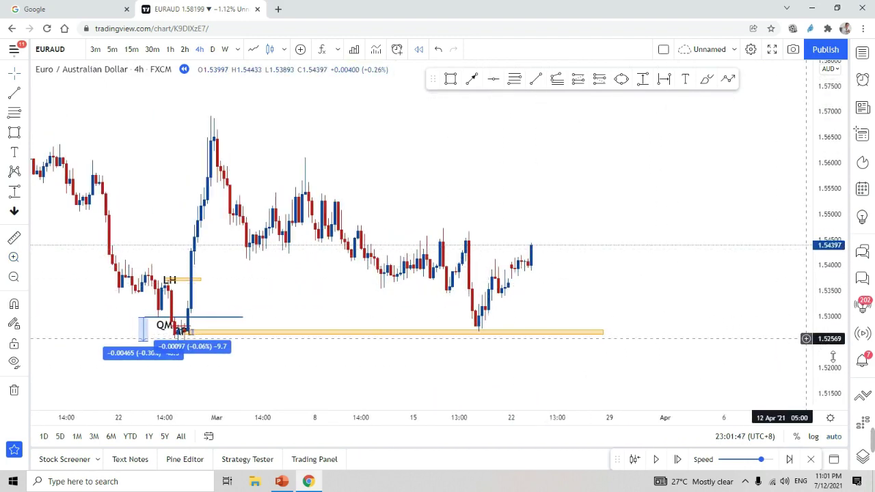
drag(842, 378, 837, 279)
drag(691, 366, 714, 309)
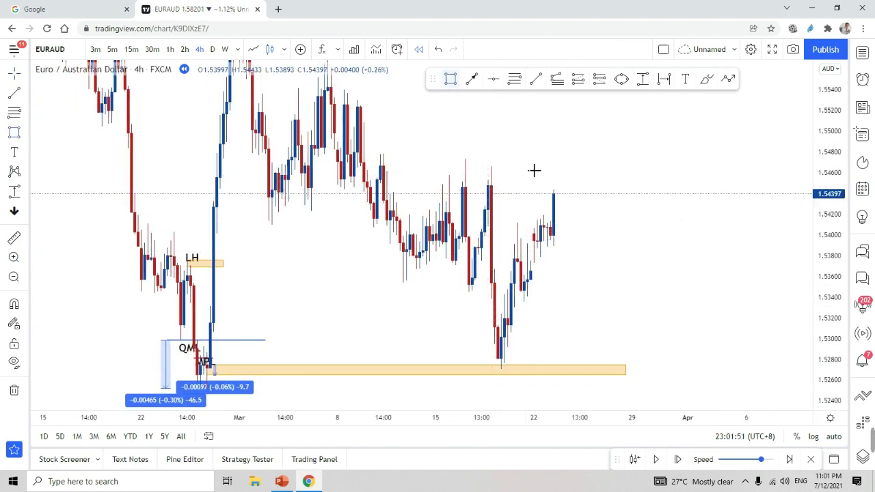
click(479, 209)
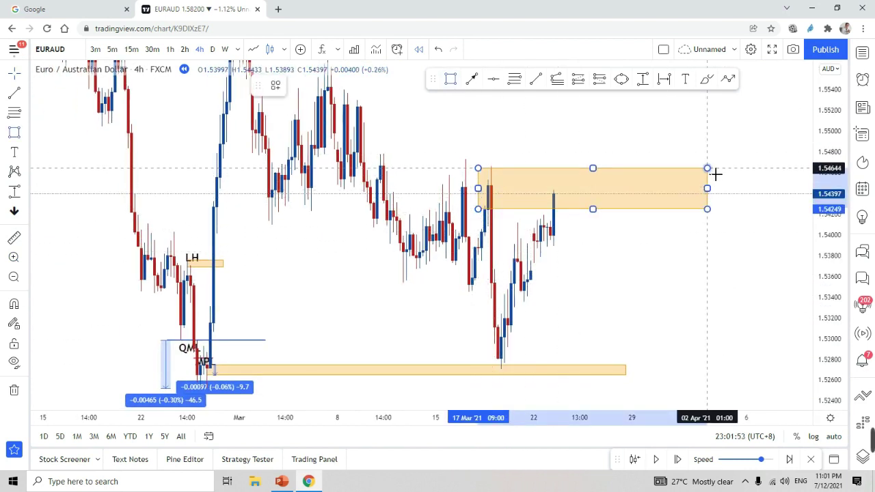
click(716, 173)
click(634, 153)
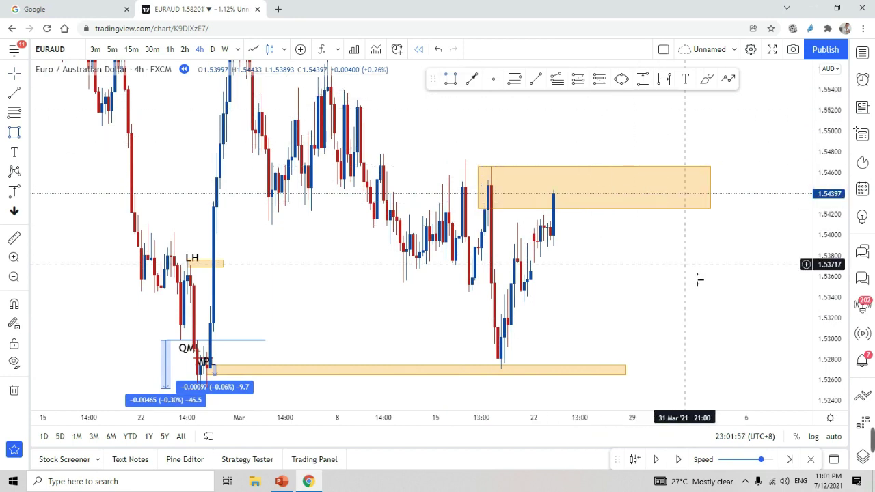
drag(697, 279, 702, 250)
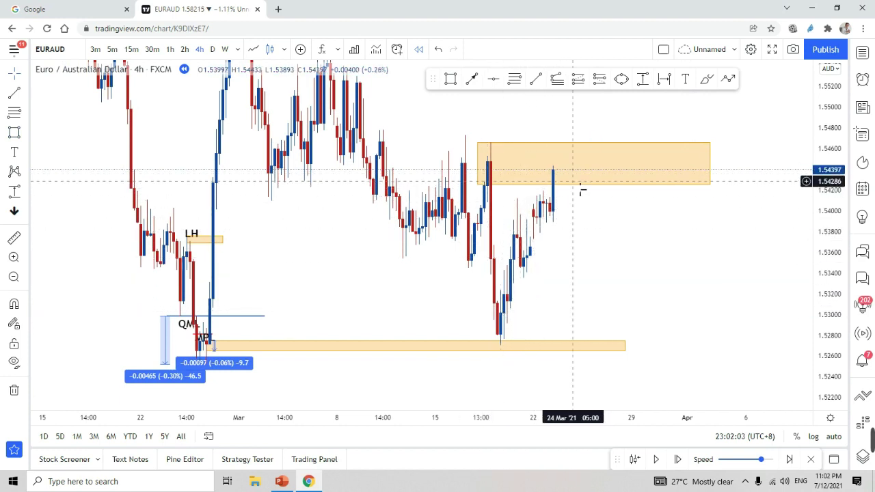
click(542, 187)
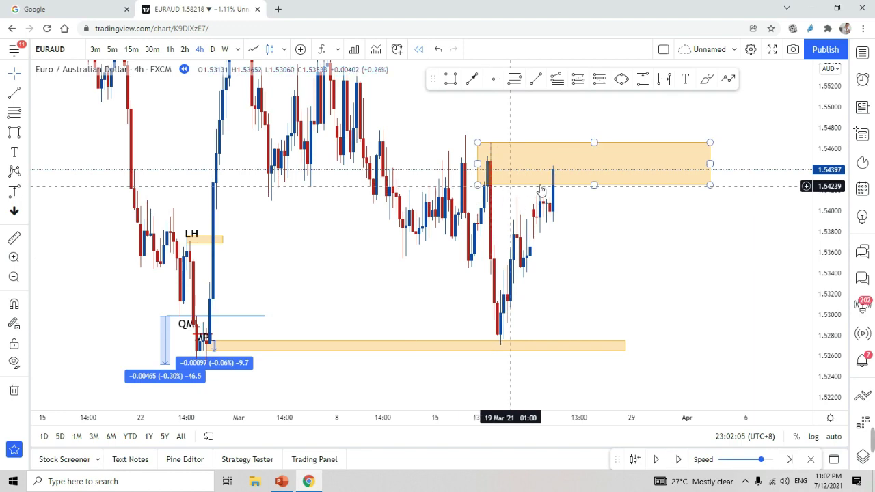
click(588, 200)
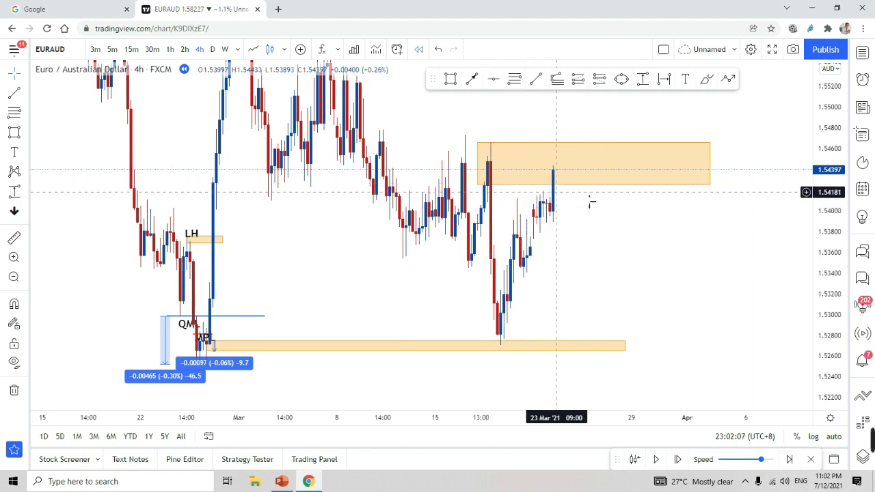
Place a long position with its entry at the base rectangle's upper edge, 1.52747, and its stop at the lower edge, 1.52647
drag(624, 230, 583, 239)
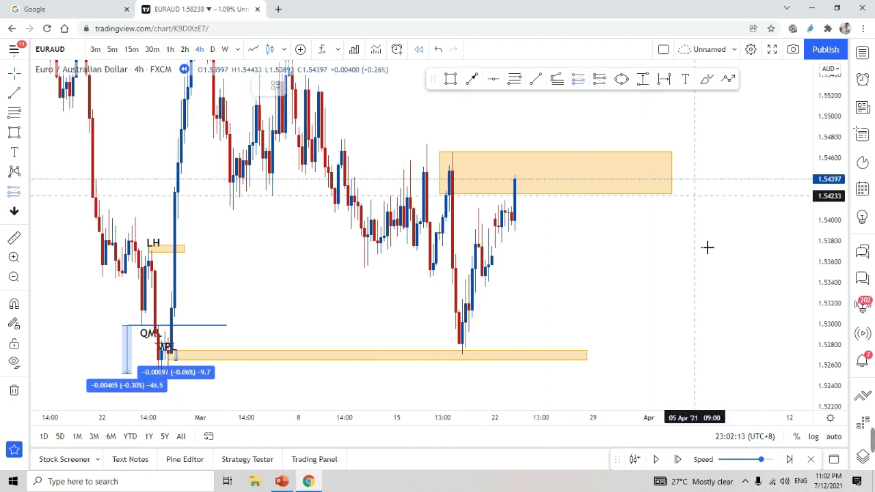
click(603, 357)
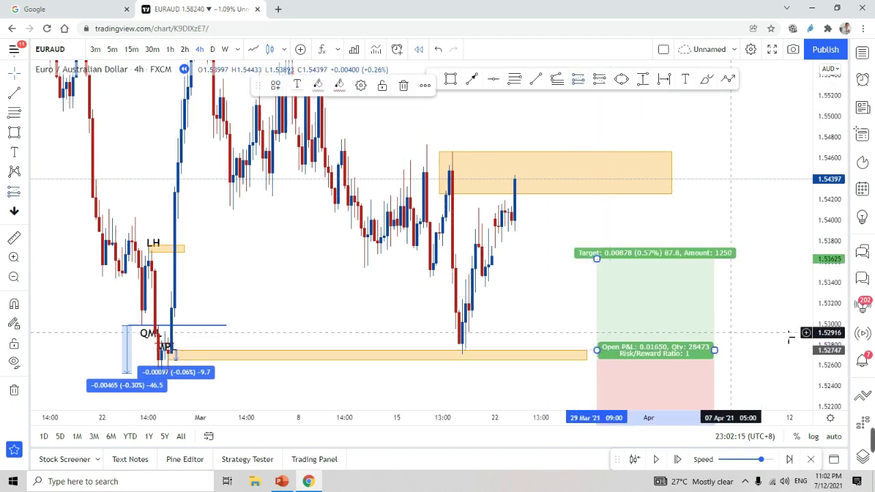
drag(787, 333, 752, 270)
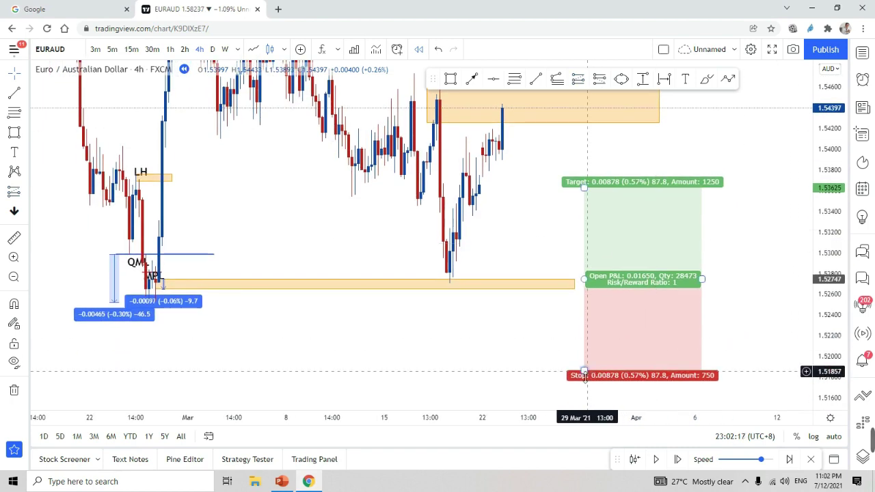
drag(583, 374, 577, 295)
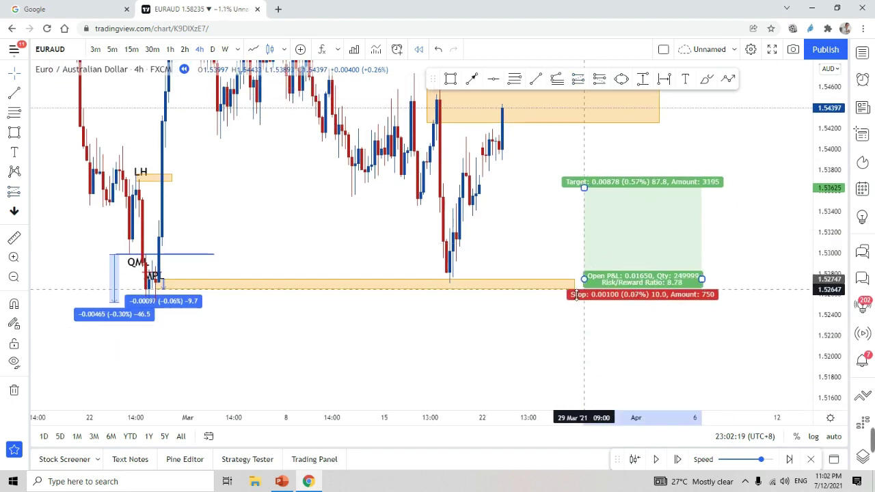
Raise the long position's target to 1.54254, level with the lower edge of the new upper rectangle
drag(563, 221, 557, 277)
drag(578, 244, 578, 185)
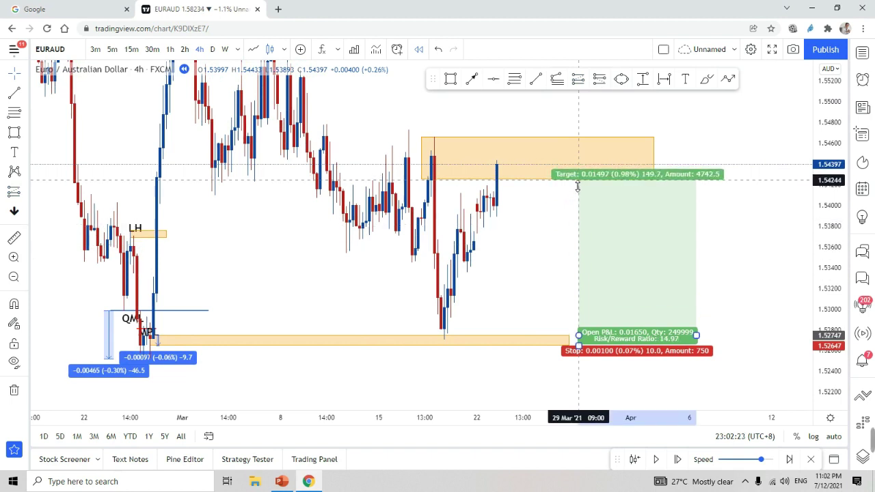
click(565, 207)
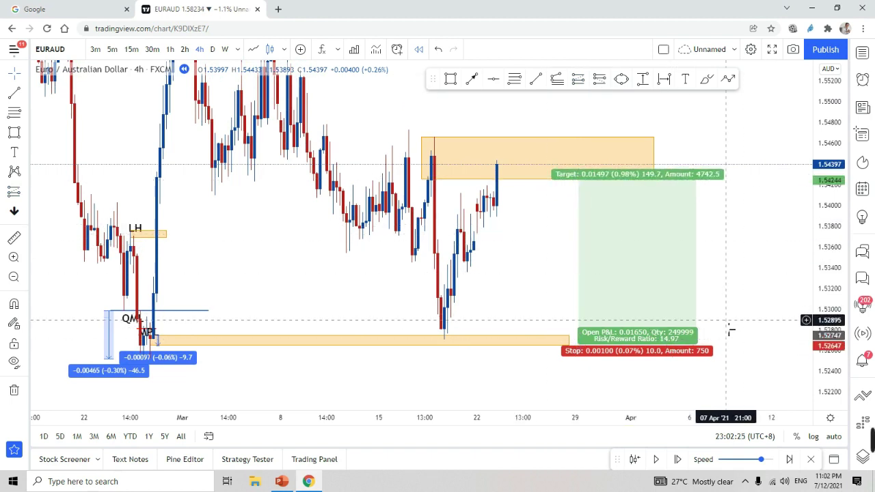
drag(582, 179, 586, 184)
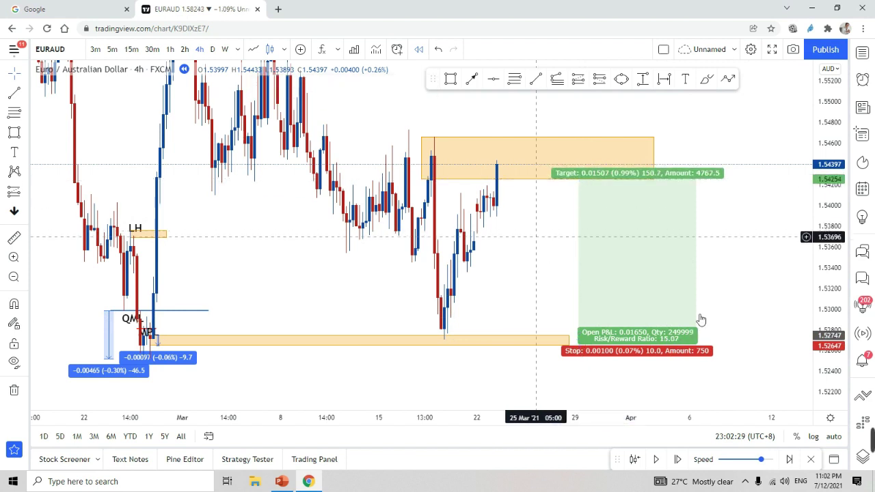